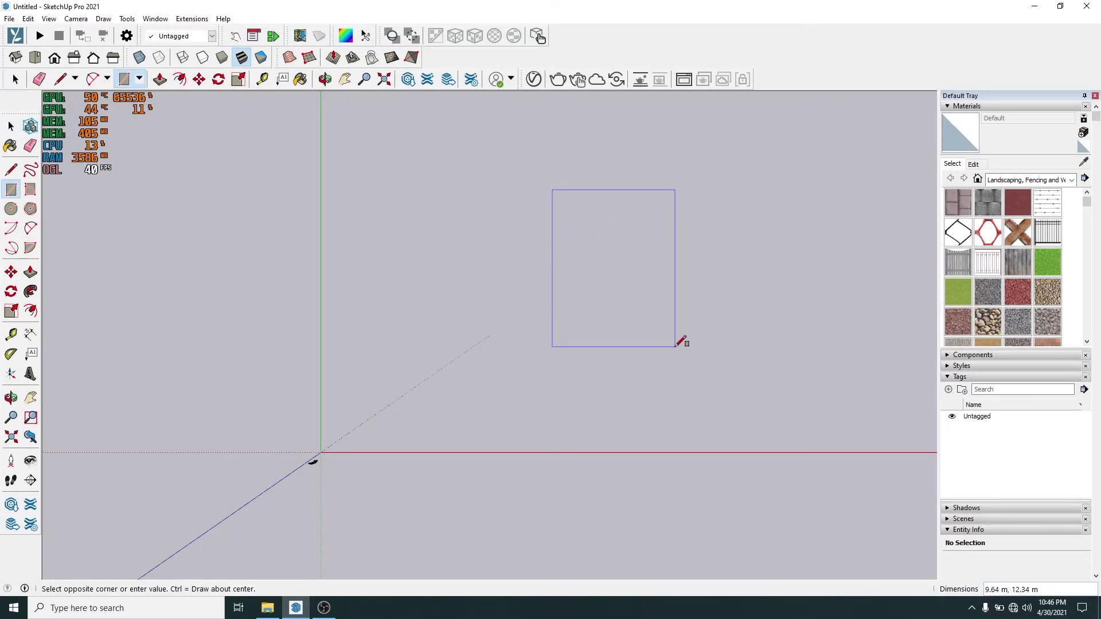
# Step: Draw an 18 by 12 rectangle and make its face a group
pyautogui.write('12')
pyautogui.press('Return')
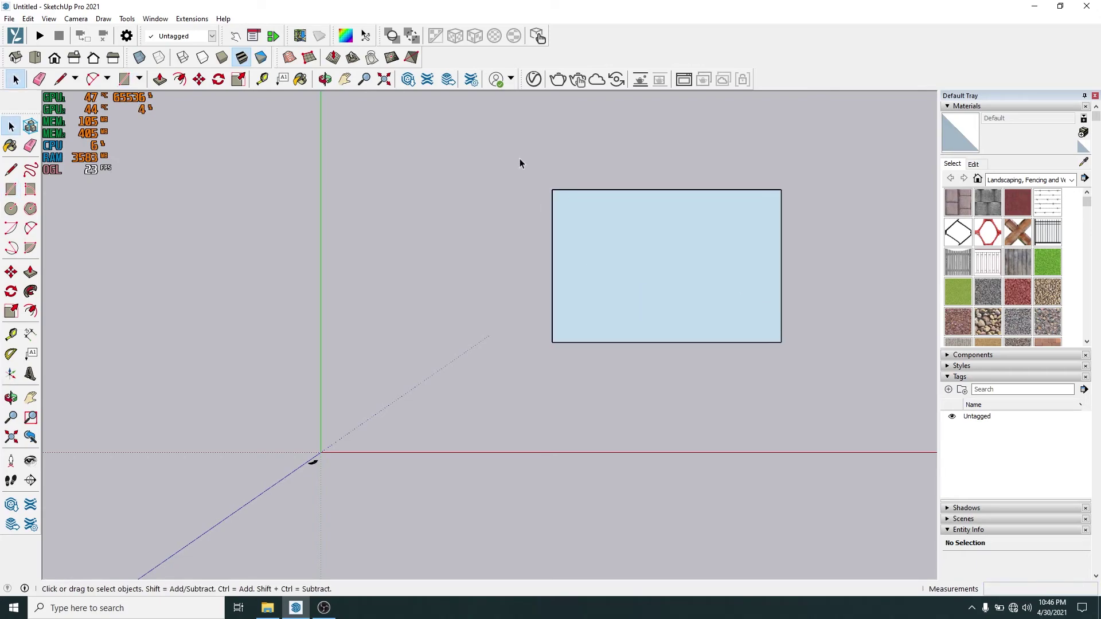
pyautogui.moveTo(772, 311); pyautogui.dragTo(786, 347)
pyautogui.rightClick(705, 312)
pyautogui.click(682, 276)
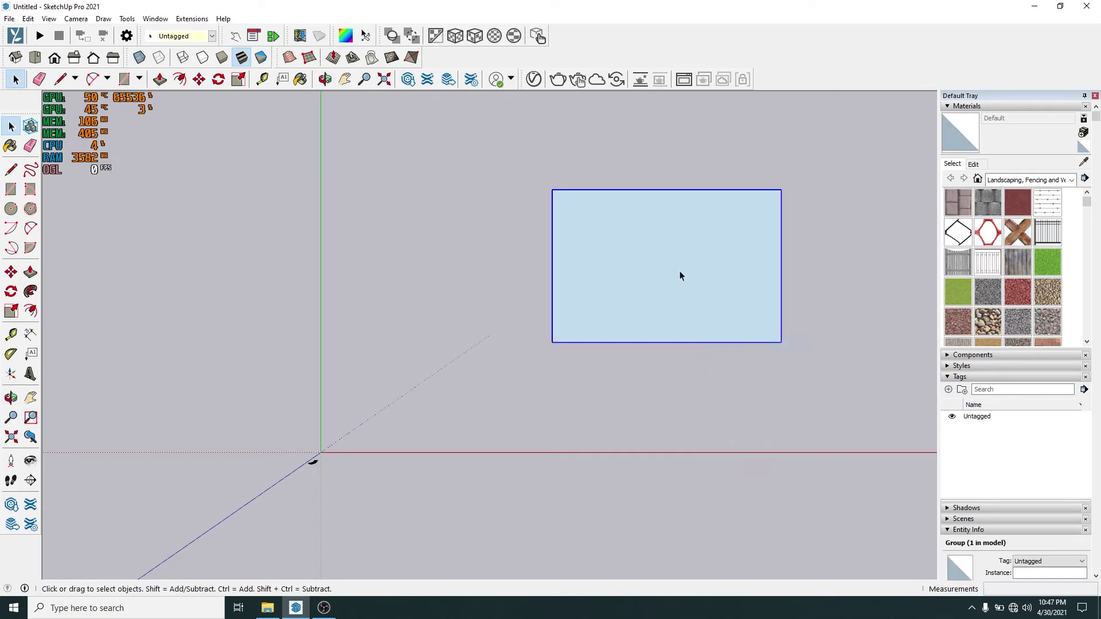
# Step: Rotate the rectangle group 90° to stand upright along the green axis
pyautogui.moveTo(681, 276); pyautogui.dragTo(670, 331, button='middle')
pyautogui.press('p')
pyautogui.moveTo(670, 331); pyautogui.dragTo(664, 304)
pyautogui.moveTo(663, 305)
pyautogui.mouseDown(button='middle')
pyautogui.moveTo(695, 337)
pyautogui.moveTo(635, 369)
pyautogui.moveTo(468, 246)
pyautogui.mouseUp(button='middle')
pyautogui.press('space')
pyautogui.click(10, 356)
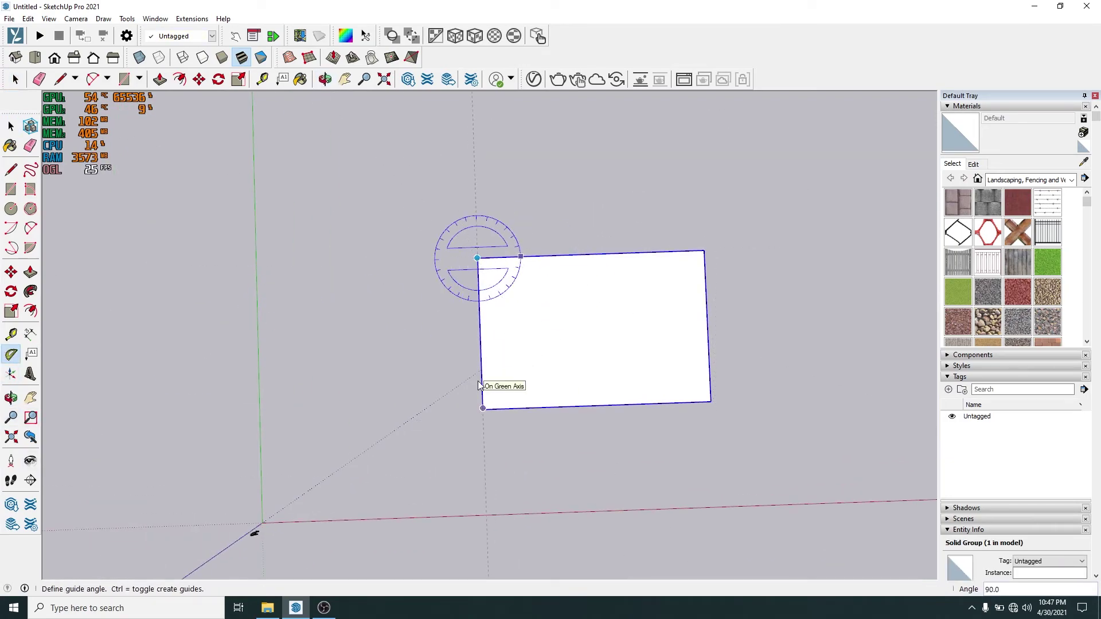
pyautogui.press('q')
pyautogui.click(479, 258)
pyautogui.click(591, 255)
pyautogui.click(485, 372)
# Step: Move the upright group up and right into place, then open it for editing
pyautogui.press('space')
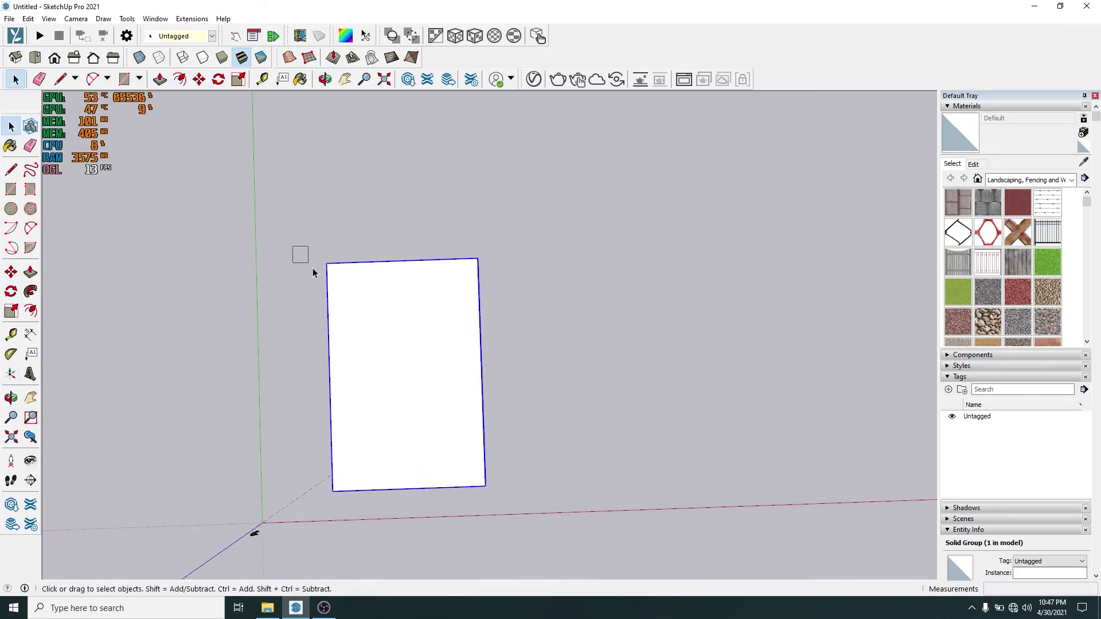
pyautogui.press('m')
pyautogui.moveTo(479, 258); pyautogui.dragTo(627, 153)
pyautogui.press('space')
pyautogui.doubleClick(531, 216)
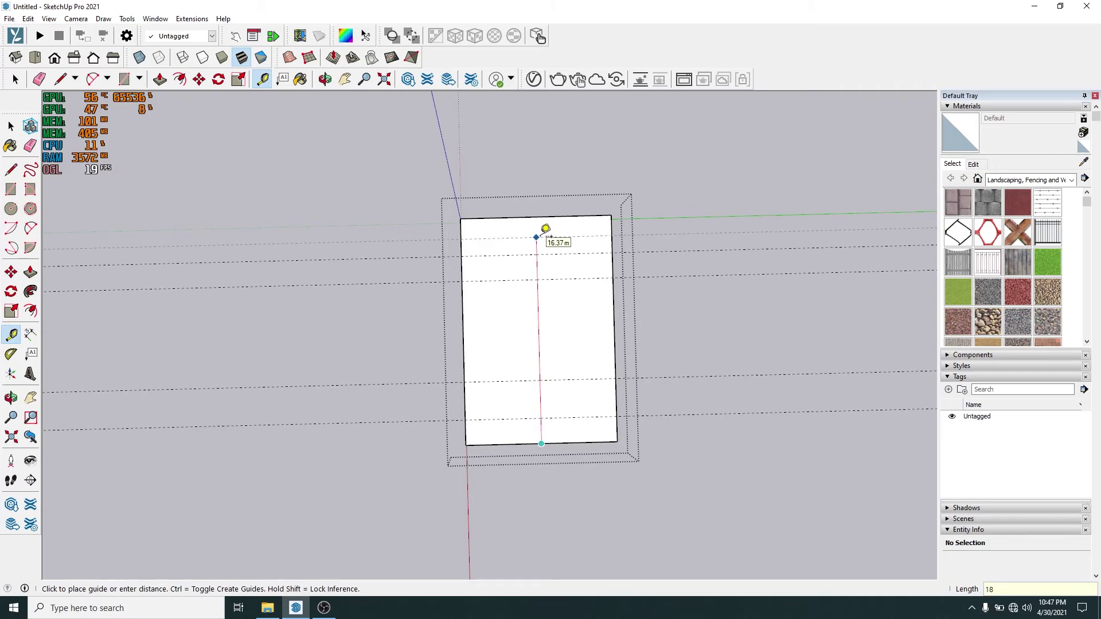
# Step: Split the face into strips with lines and push the bottom strip 0.30 m
pyautogui.scroll(2, 559, 365)
pyautogui.press('l')
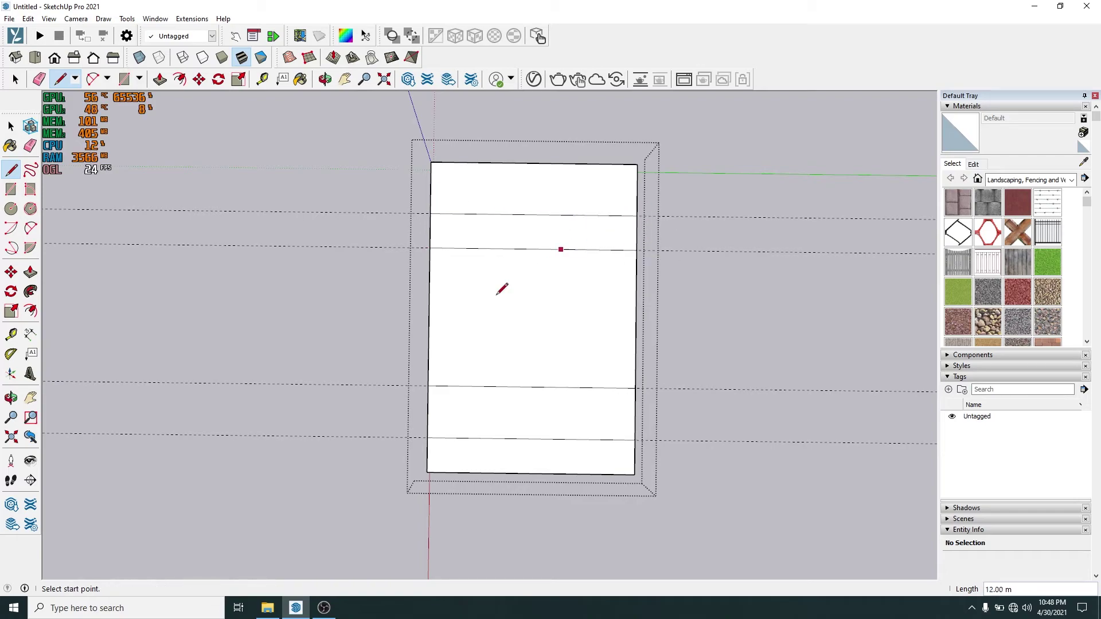
pyautogui.press('space')
pyautogui.click(565, 424)
pyautogui.click(548, 453)
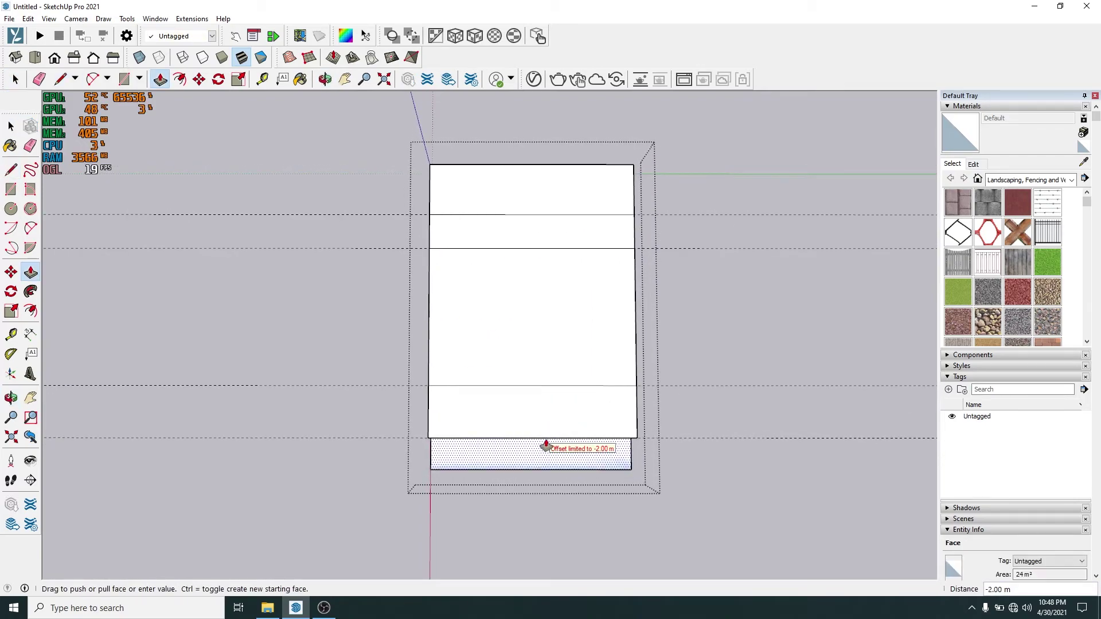
pyautogui.moveTo(550, 446)
pyautogui.mouseDown(button='middle')
pyautogui.moveTo(635, 376)
pyautogui.moveTo(624, 307)
pyautogui.moveTo(553, 315)
pyautogui.moveTo(577, 344)
pyautogui.mouseUp(button='middle')
pyautogui.write('3')
pyautogui.press('Return')
# Step: Offset a thin border inside a strip and draw a line from its inner corner
pyautogui.press('space')
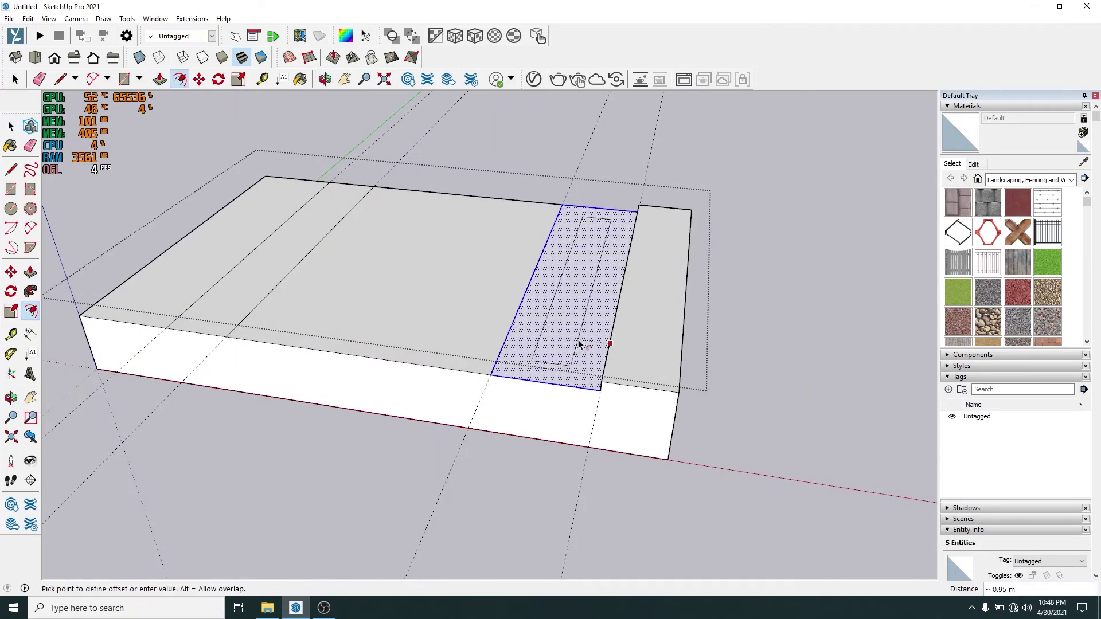
pyautogui.click(571, 341)
pyautogui.scroll(3, 571, 344)
pyautogui.press('l')
pyautogui.click(616, 461)
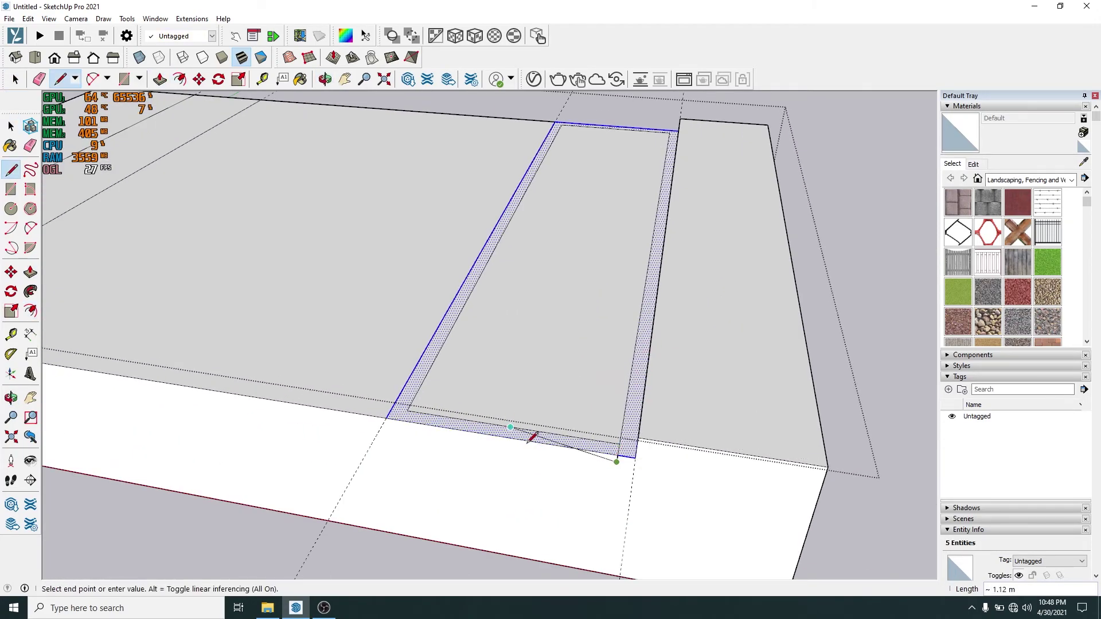
pyautogui.press('l')
# Step: Repeat the last push/pull on the thin strip to form a narrow ridge
pyautogui.moveTo(418, 406)
pyautogui.mouseDown(button='middle')
pyautogui.moveTo(307, 455)
pyautogui.moveTo(559, 334)
pyautogui.mouseUp(button='middle')
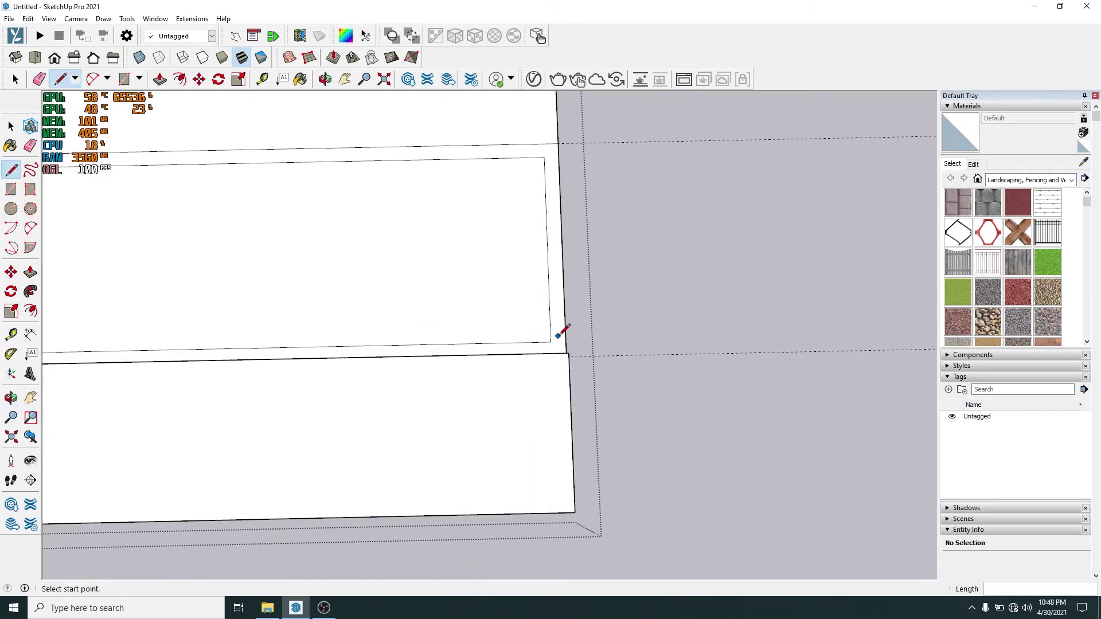
pyautogui.press('e')
pyautogui.moveTo(565, 151)
pyautogui.mouseDown(button='middle')
pyautogui.moveTo(556, 323)
pyautogui.moveTo(386, 329)
pyautogui.moveTo(418, 340)
pyautogui.moveTo(410, 309)
pyautogui.moveTo(600, 445)
pyautogui.moveTo(438, 492)
pyautogui.moveTo(438, 422)
pyautogui.mouseUp(button='middle')
pyautogui.press('p')
pyautogui.doubleClick(411, 310)
# Step: Push the second thin strip up 0.20 m and offset a strip face inward
pyautogui.click(576, 453)
pyautogui.write('0.2')
pyautogui.press('Return')
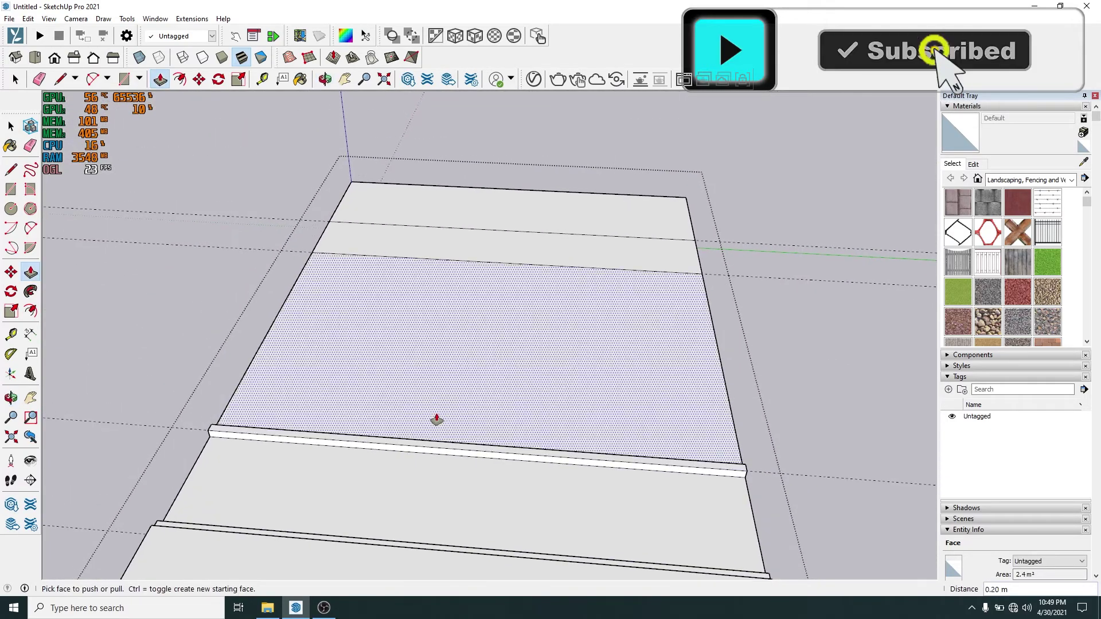
pyautogui.scroll(3, 448, 327)
pyautogui.press('f')
pyautogui.click(448, 308)
pyautogui.click(454, 330)
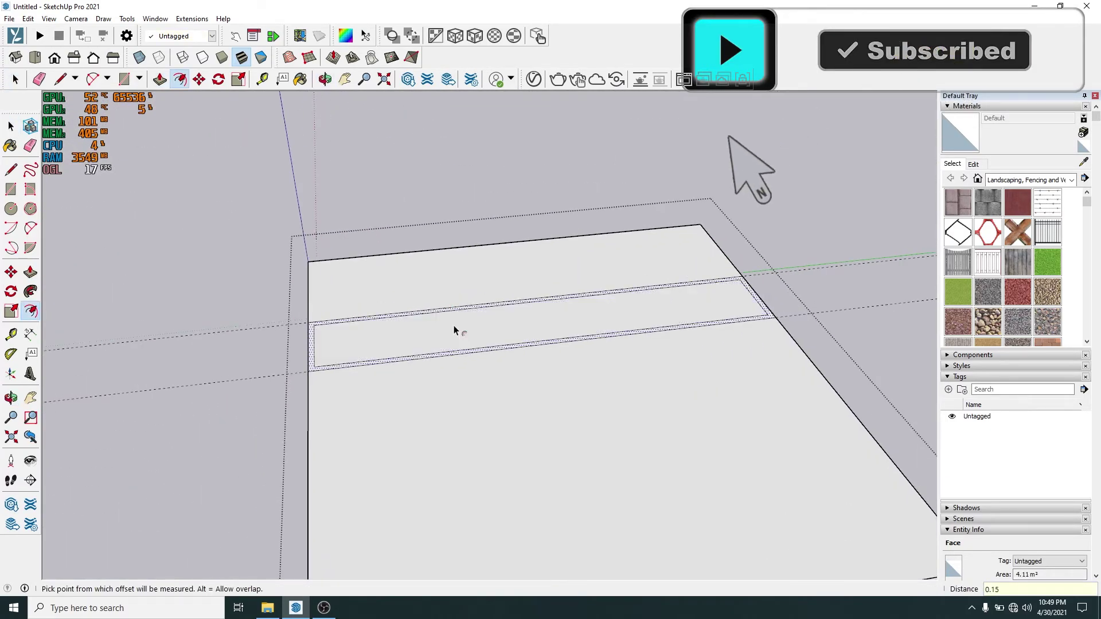
# Step: Raise both thin strips into matching 0.20 m curbs with repeated push/pull
pyautogui.scroll(3, 453, 328)
pyautogui.scroll(2, 342, 360)
pyautogui.press('l')
pyautogui.moveTo(292, 228); pyautogui.dragTo(152, 369, button='middle')
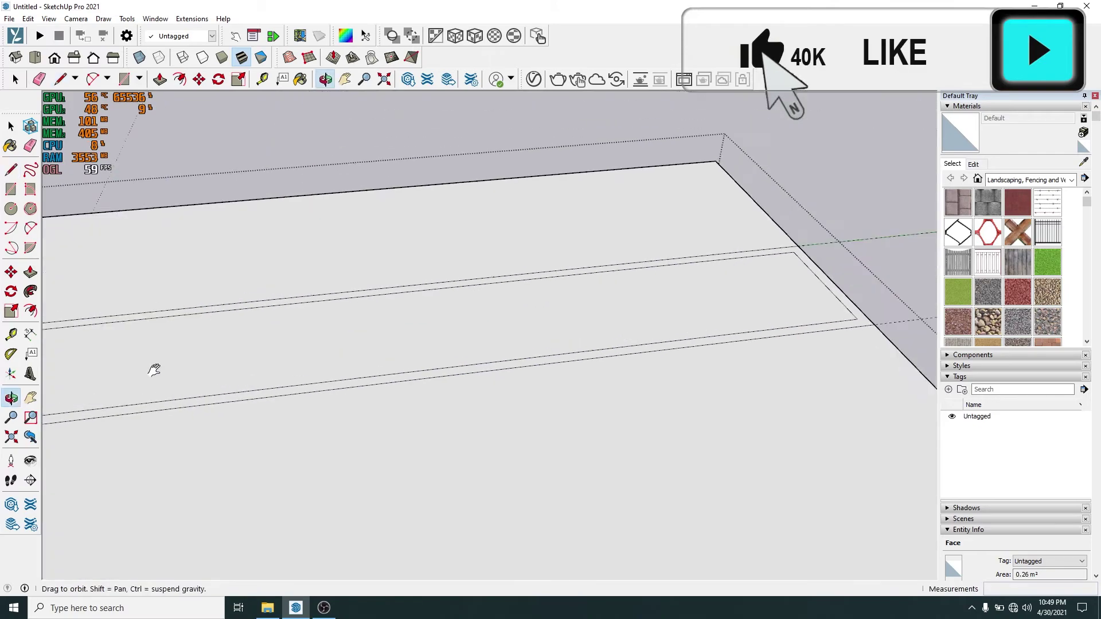
pyautogui.press('e')
pyautogui.moveTo(597, 313); pyautogui.dragTo(479, 413, button='middle')
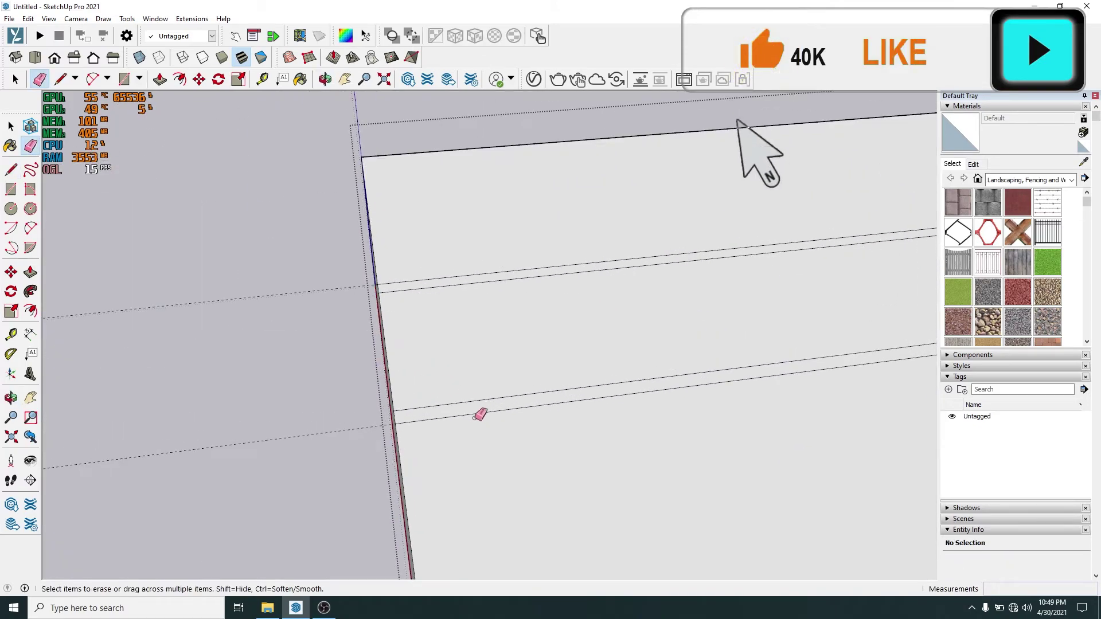
pyautogui.press('p')
pyautogui.doubleClick(474, 401)
pyautogui.doubleClick(483, 269)
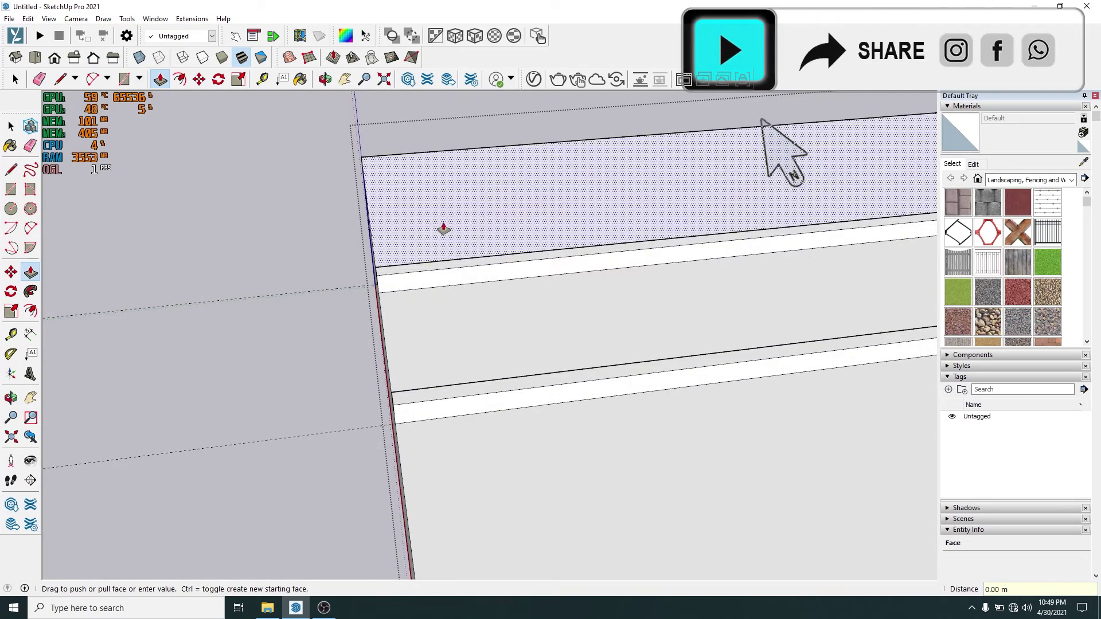
# Step: Draw a lane line down the middle of the road
pyautogui.moveTo(448, 208)
pyautogui.mouseDown(button='middle')
pyautogui.moveTo(510, 337)
pyautogui.moveTo(494, 346)
pyautogui.mouseUp(button='middle')
pyautogui.press('space')
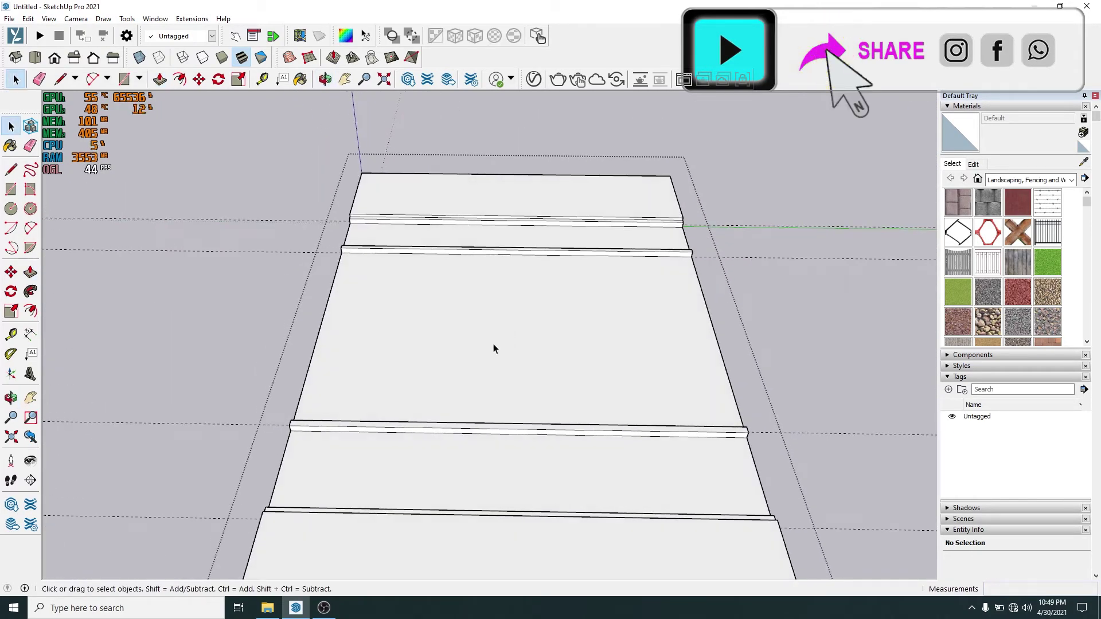
pyautogui.scroll(3, 494, 347)
pyautogui.doubleClick(494, 348)
pyautogui.scroll(-4, 493, 347)
pyautogui.moveTo(538, 292); pyautogui.dragTo(514, 376, button='middle')
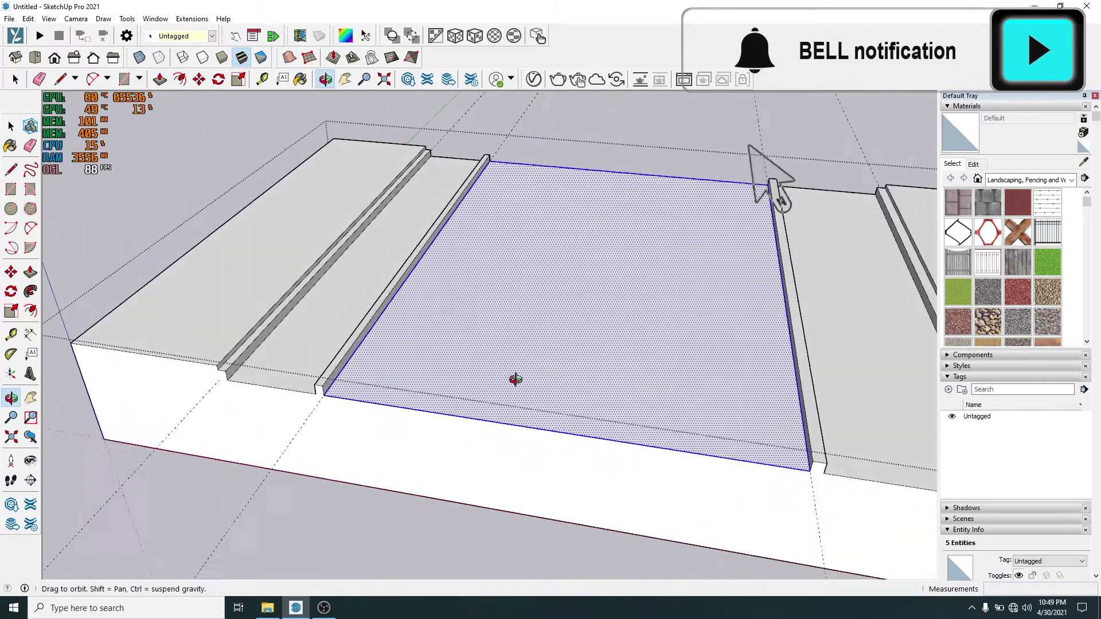
pyautogui.press('t')
pyautogui.press('l')
pyautogui.click(627, 169)
pyautogui.press('space')
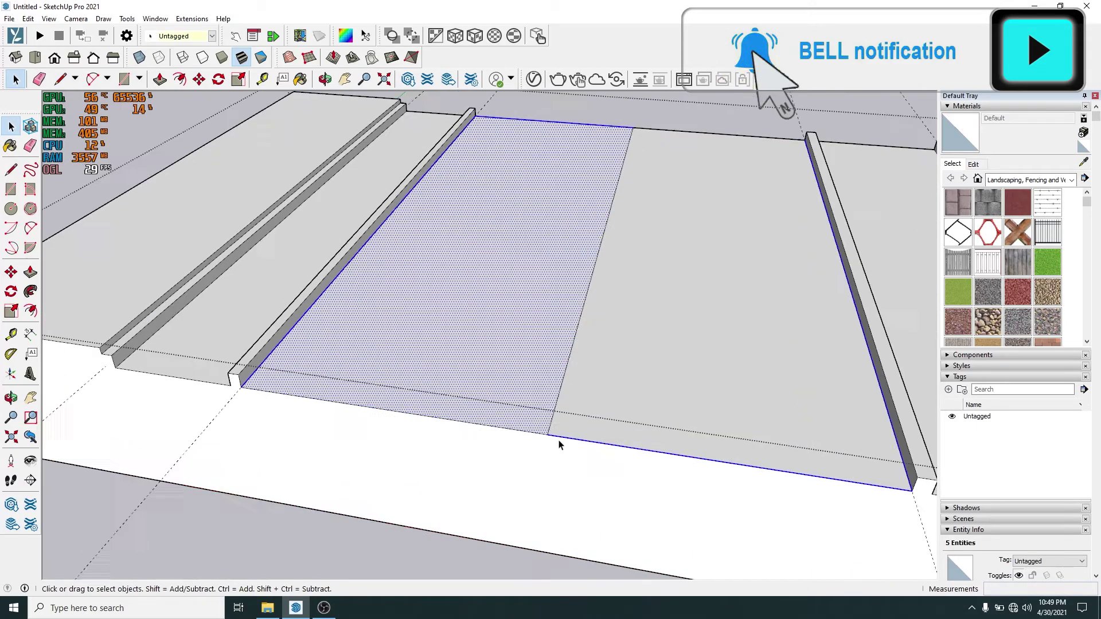
# Step: Copy the centre line beside itself with Move and Ctrl, then exit the group
pyautogui.scroll(2, 560, 439)
pyautogui.scroll(1, 557, 430)
pyautogui.scroll(2, 552, 414)
pyautogui.click(552, 415)
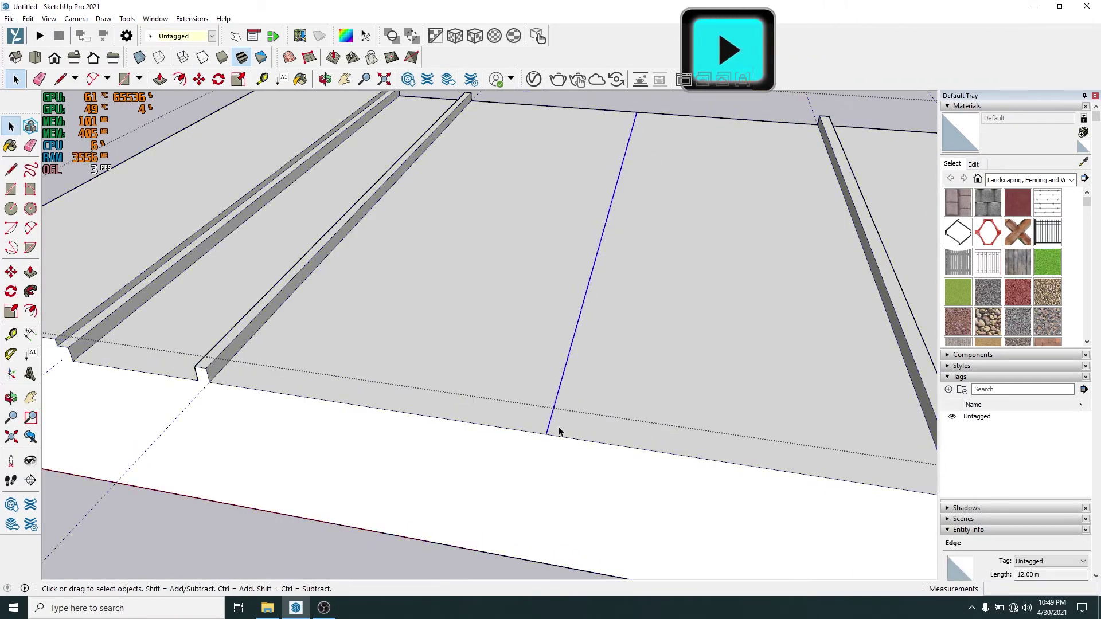
pyautogui.press('m')
pyautogui.press('ctrl')
pyautogui.click(546, 434)
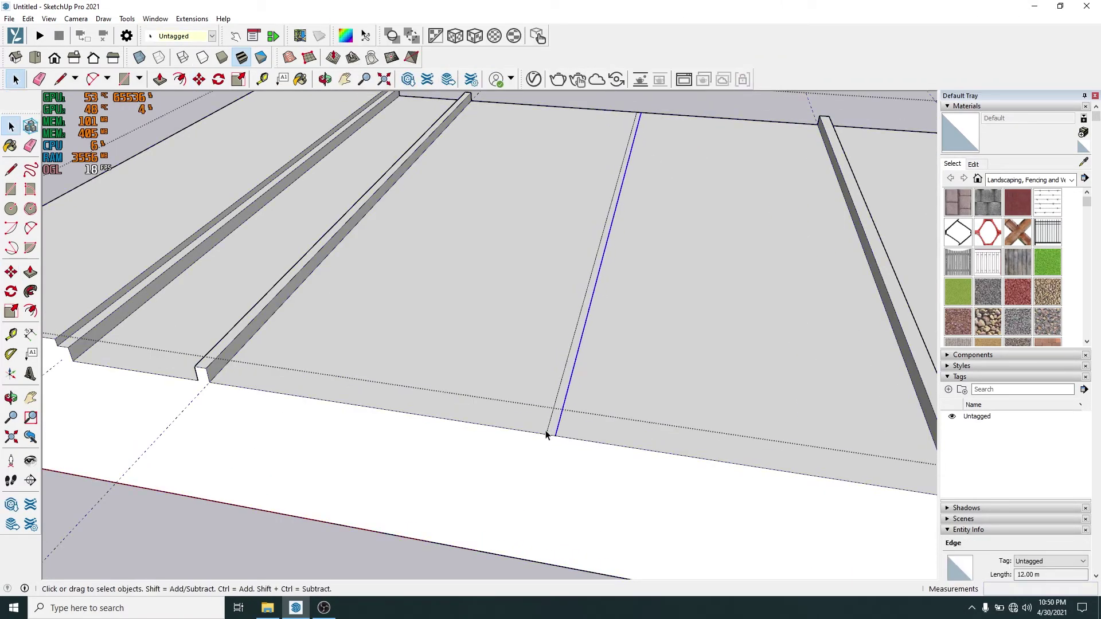
pyautogui.click(548, 428)
pyautogui.click(523, 431)
pyautogui.press('space')
pyautogui.press('Escape')
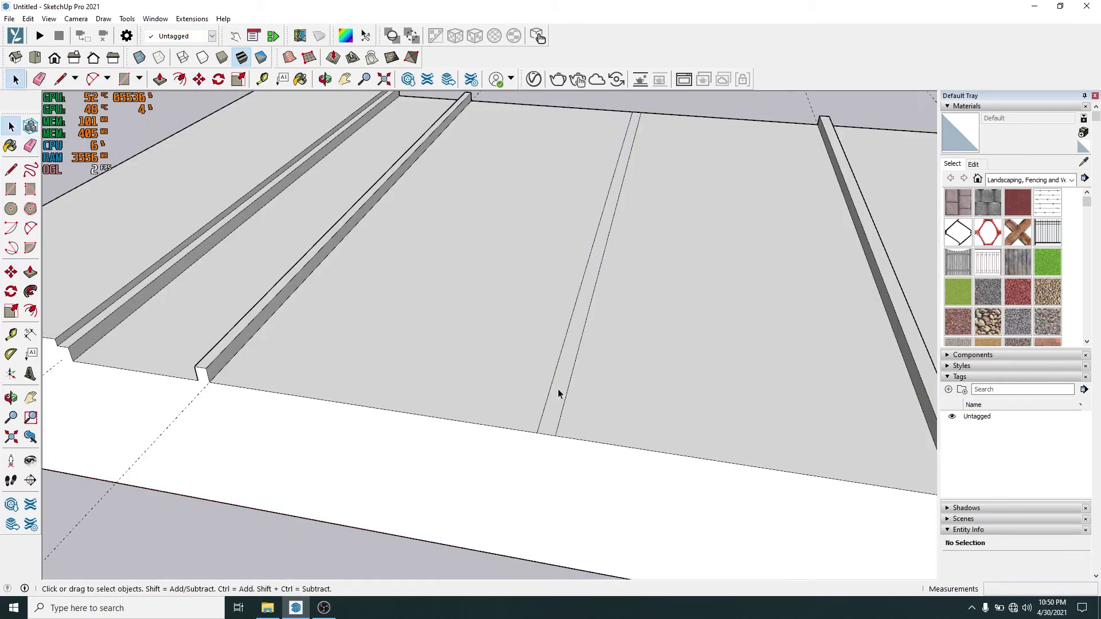
# Step: Orbit and zoom to a closer, flatter view of the edge strip
pyautogui.scroll(-5, 561, 388)
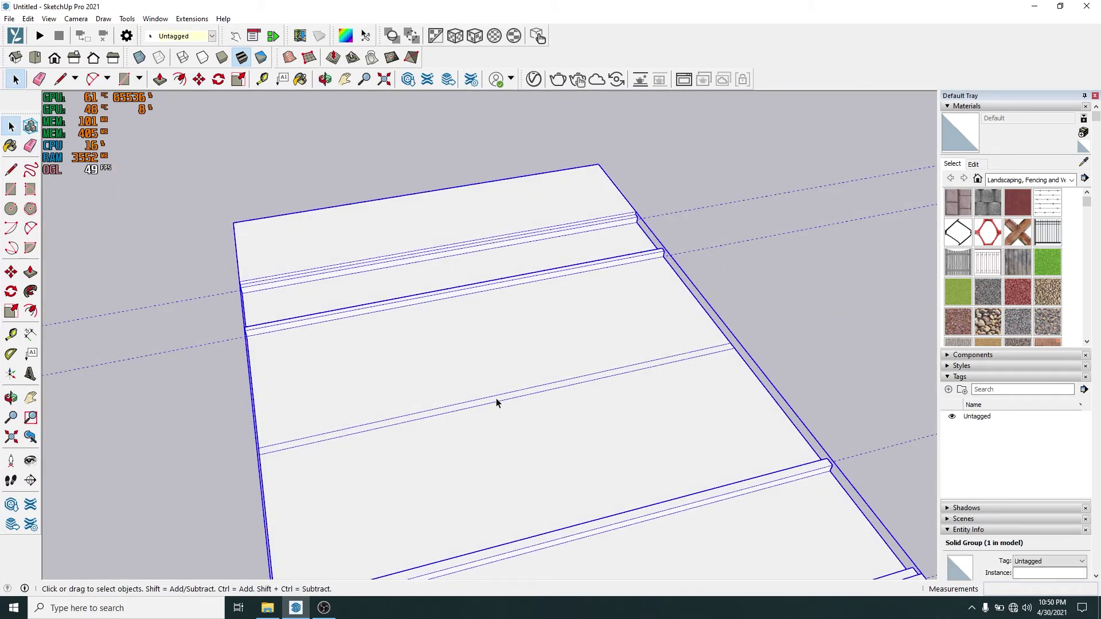
pyautogui.press('o')
pyautogui.moveTo(472, 406)
pyautogui.mouseDown()
pyautogui.moveTo(652, 413)
pyautogui.moveTo(585, 429)
pyautogui.moveTo(628, 425)
pyautogui.mouseUp()
pyautogui.press('space')
pyautogui.scroll(2, 743, 430)
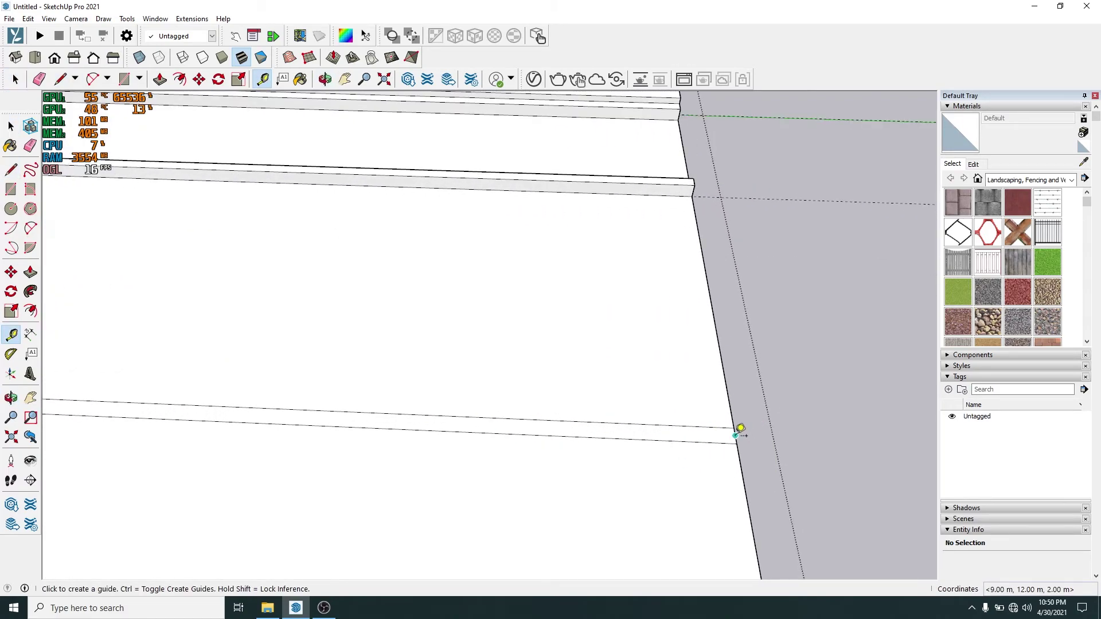
pyautogui.scroll(2, 642, 420)
pyautogui.press('space')
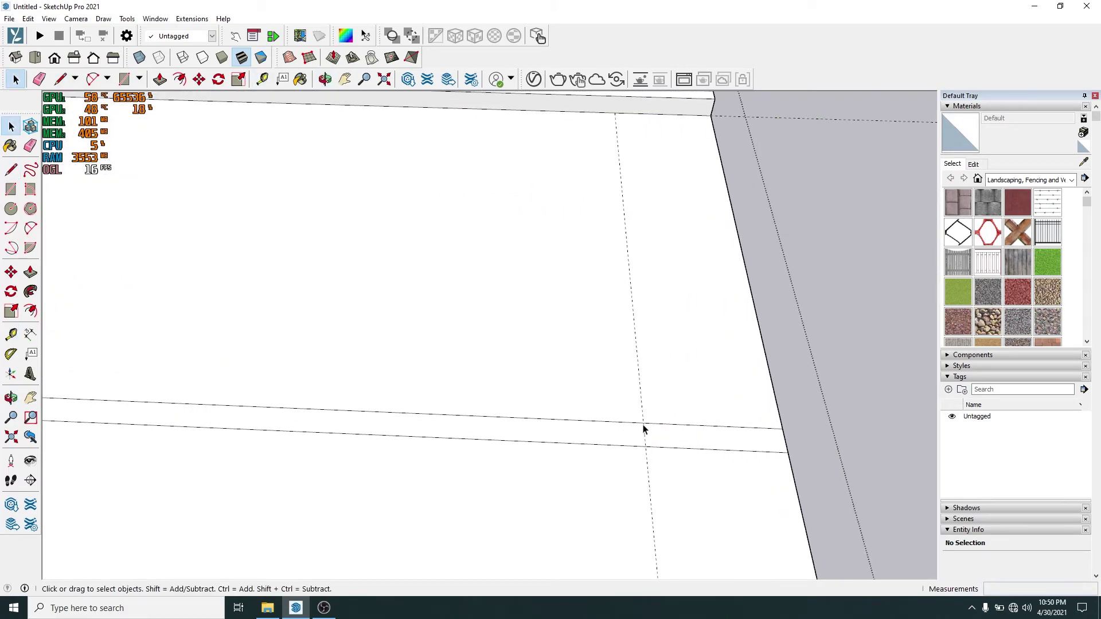
pyautogui.scroll(-1, 653, 439)
pyautogui.press('space')
# Step: Array copies of the short 0.20 m edge along the strip into repeated blocks
pyautogui.click(652, 436)
pyautogui.press('m')
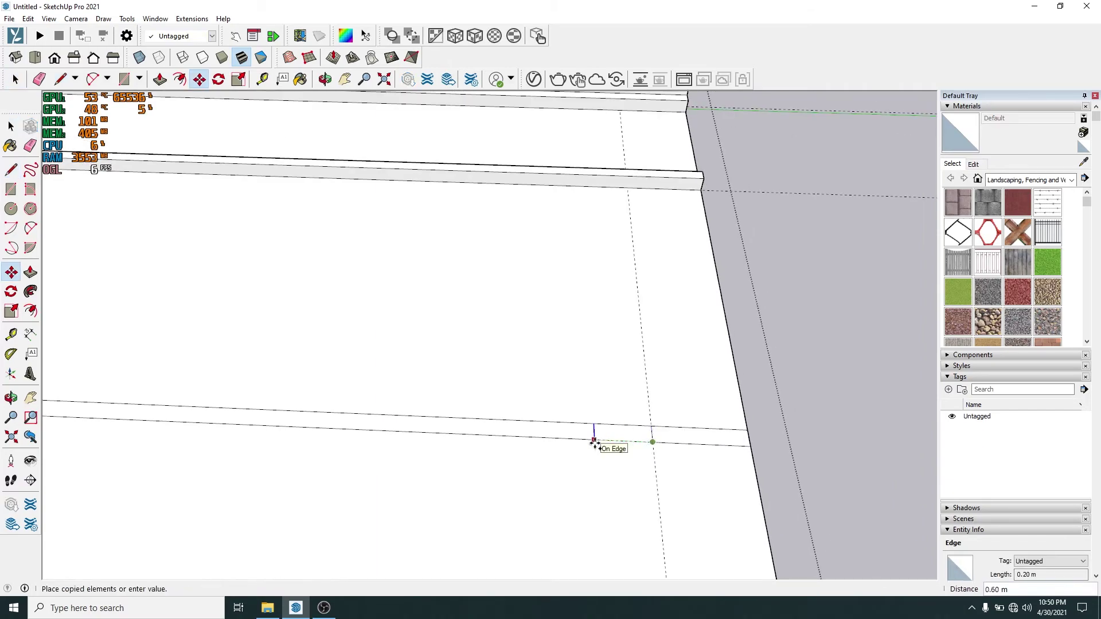
pyautogui.scroll(-2, 595, 443)
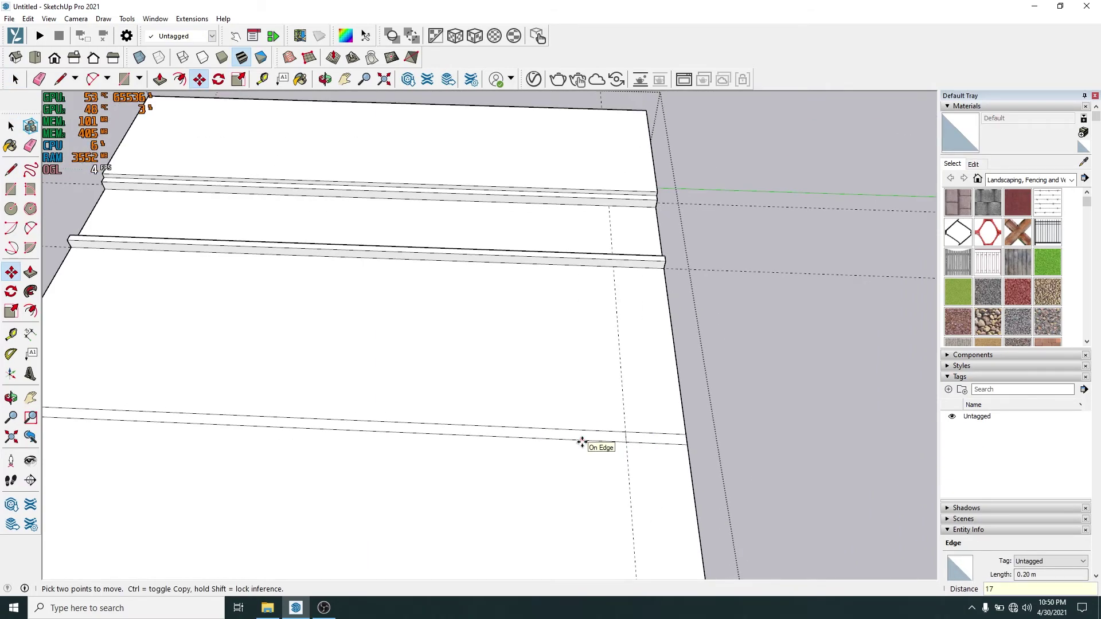
pyautogui.scroll(2, 582, 442)
pyautogui.press('space')
pyautogui.scroll(2, 666, 439)
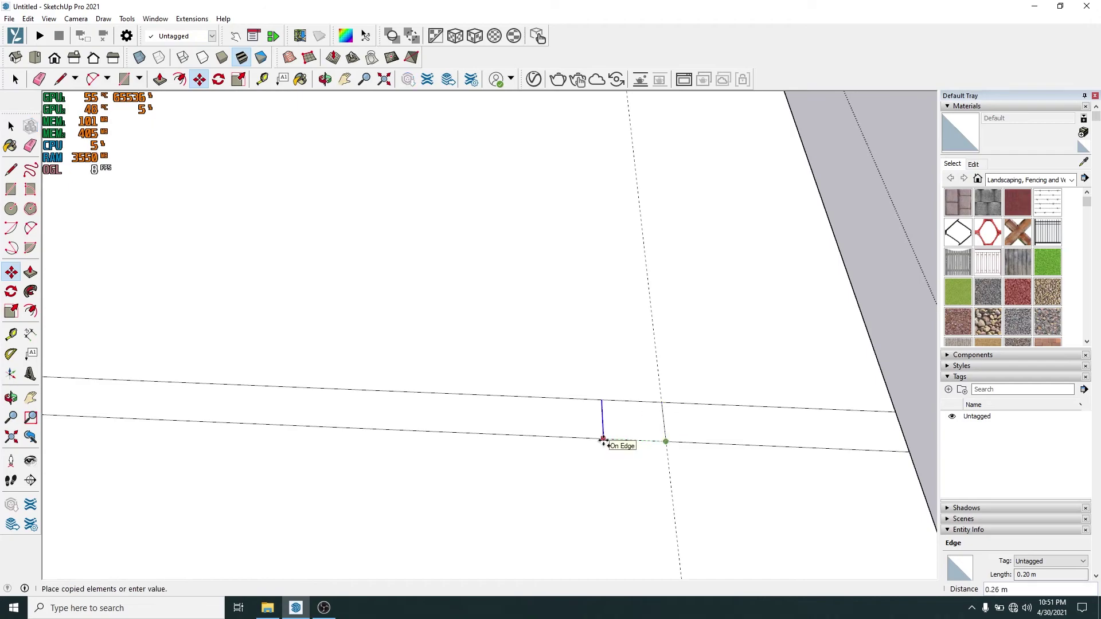
pyautogui.press('space')
pyautogui.scroll(-3, 518, 453)
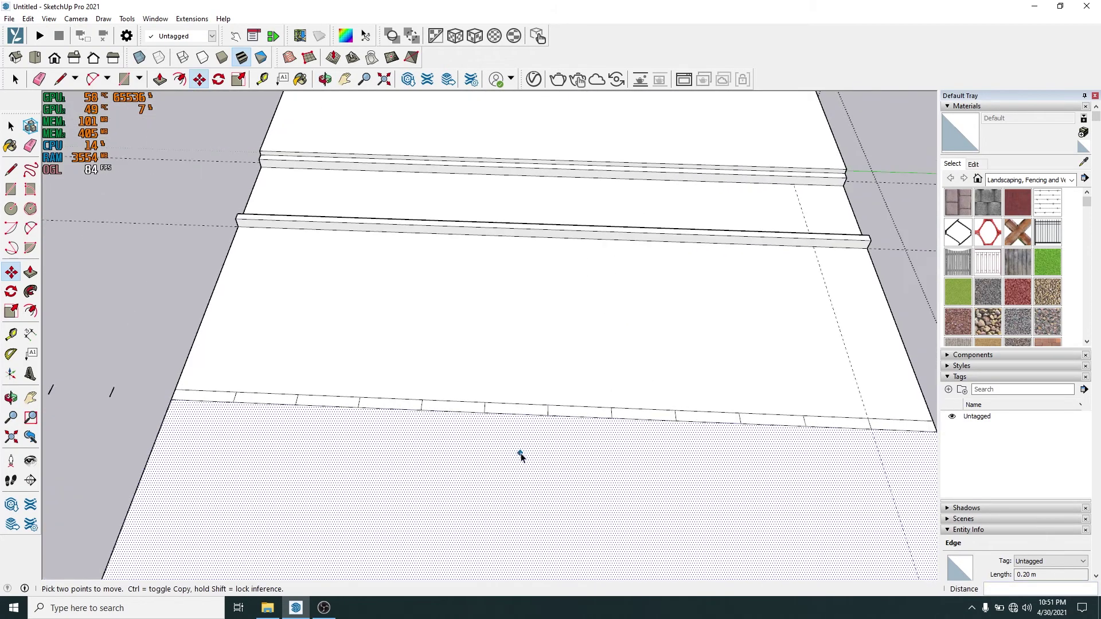
pyautogui.scroll(3, 175, 322)
pyautogui.scroll(-3, 439, 441)
# Step: Paint the road lane surfaces with an Asphalt and Concrete material
pyautogui.scroll(5, 579, 418)
pyautogui.click(660, 424)
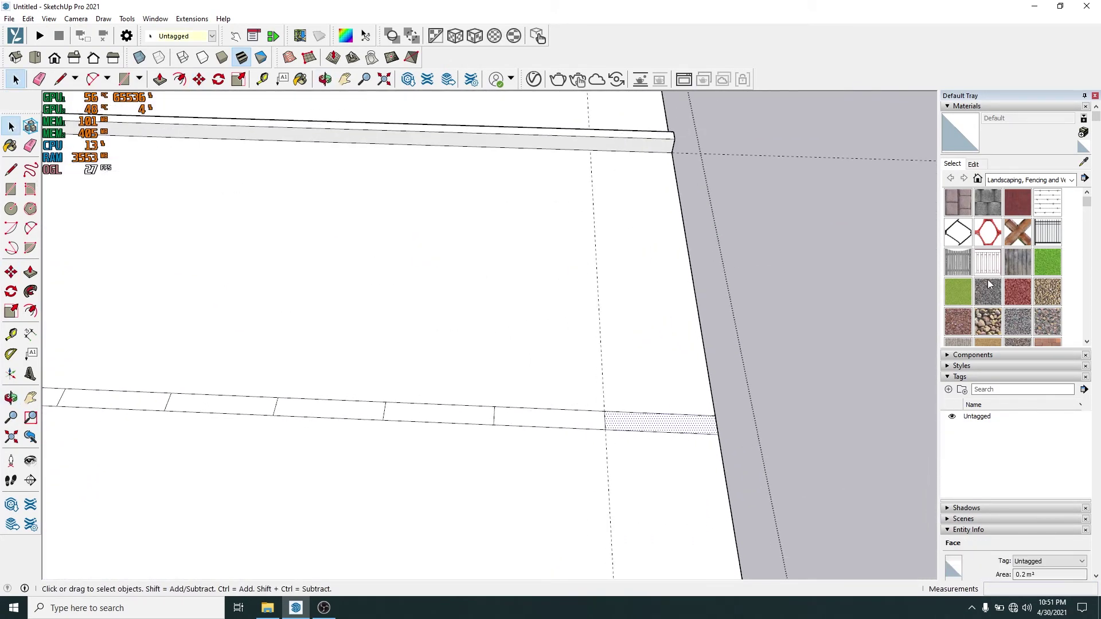
pyautogui.click(1072, 180)
pyautogui.click(1021, 201)
pyautogui.scroll(-3, 369, 362)
pyautogui.scroll(-2, 369, 361)
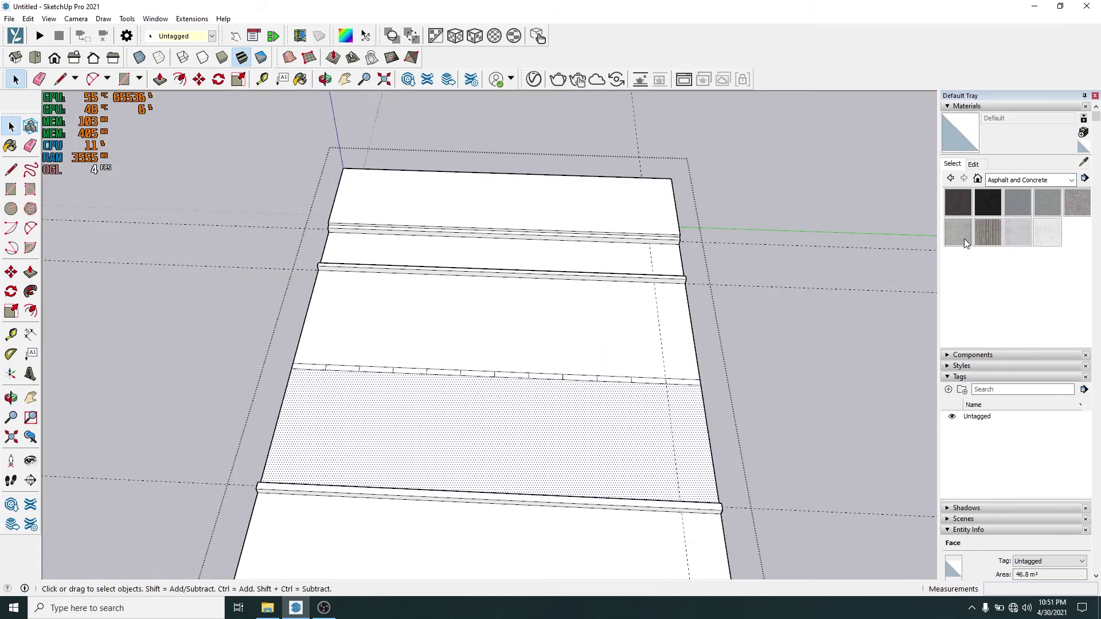
pyautogui.click(958, 202)
pyautogui.click(523, 307)
# Step: Paint a centre-line dash 0137_Black from the Colors-Named materials
pyautogui.scroll(3, 523, 308)
pyautogui.click(1032, 179)
pyautogui.click(1014, 229)
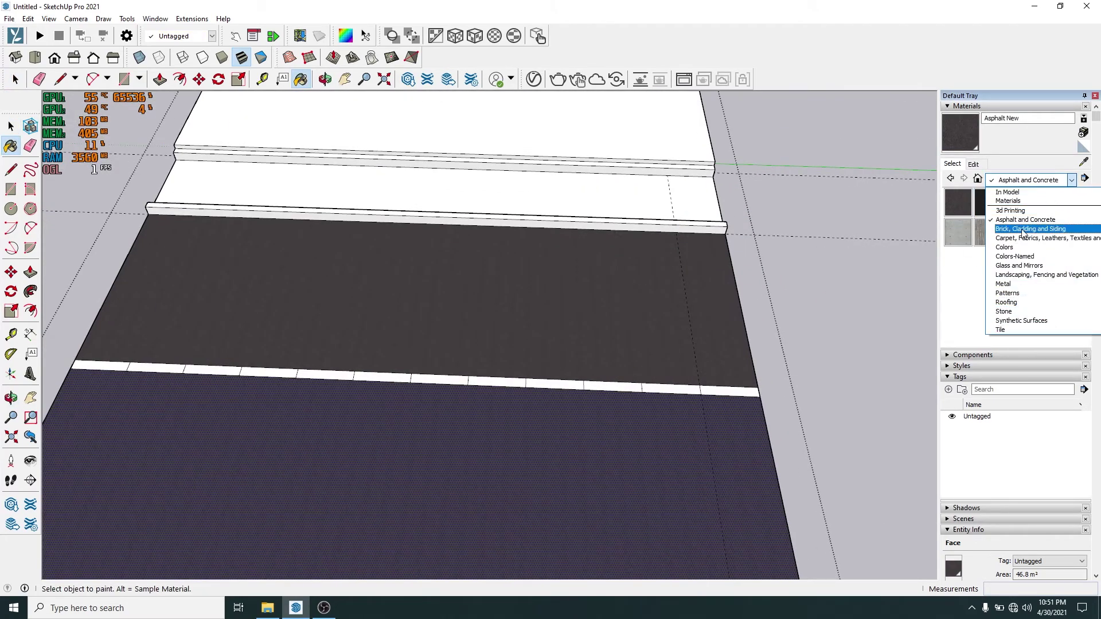
pyautogui.scroll(-15, 1016, 264)
pyautogui.click(958, 203)
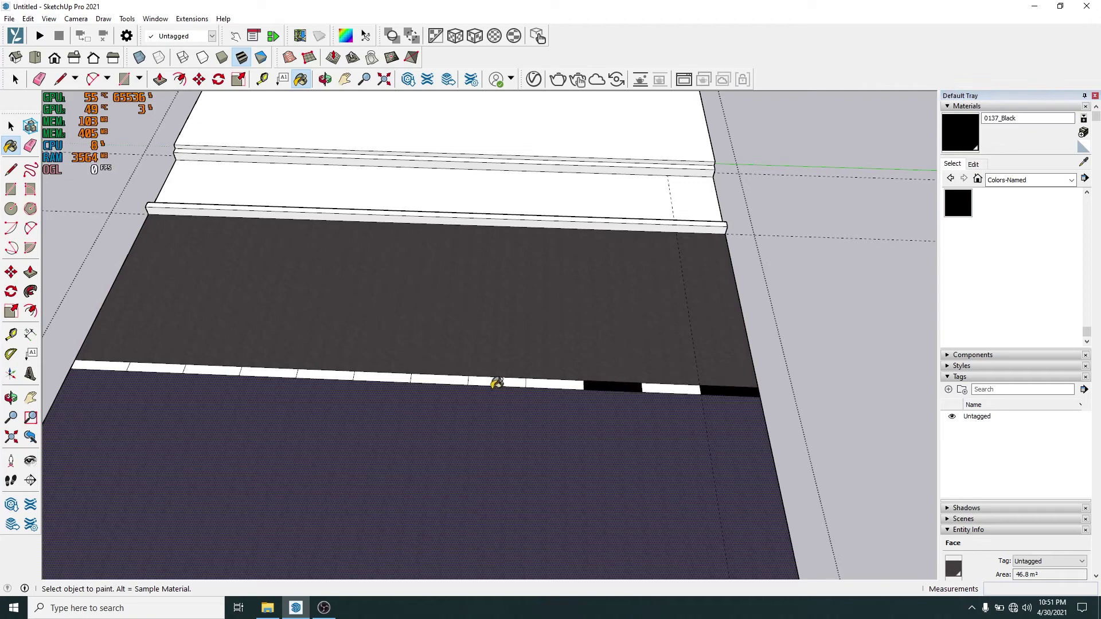
pyautogui.click(285, 367)
pyautogui.scroll(-5, 431, 421)
pyautogui.press('space')
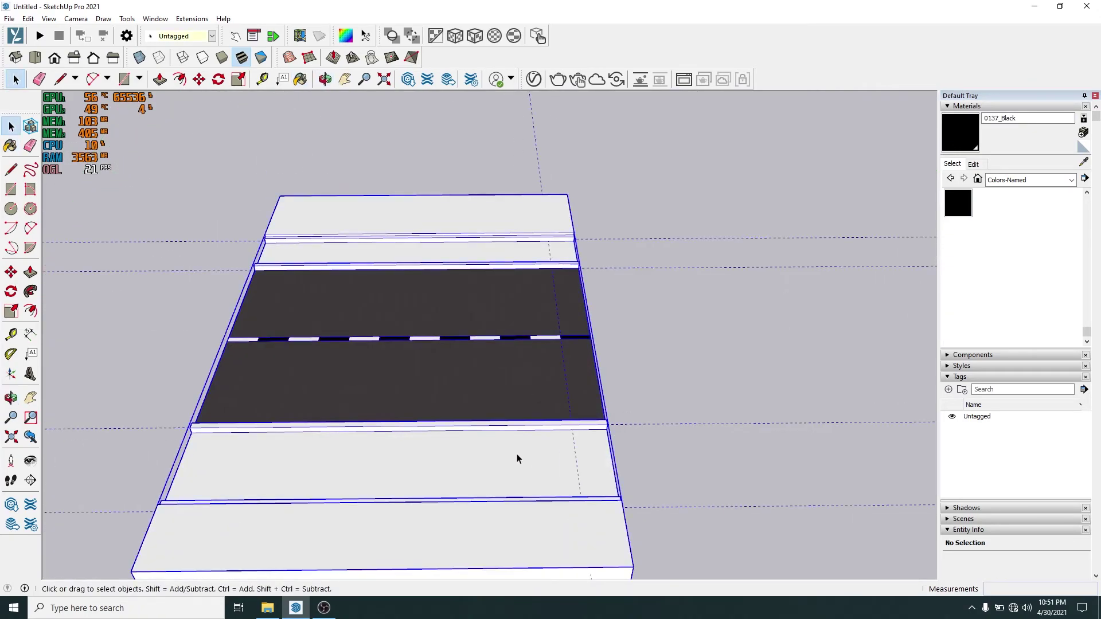
# Step: Paint the sidewalk and curb strips with Brick Tumbled
pyautogui.click(516, 457)
pyautogui.click(1028, 181)
pyautogui.click(1010, 235)
pyautogui.scroll(2, 566, 455)
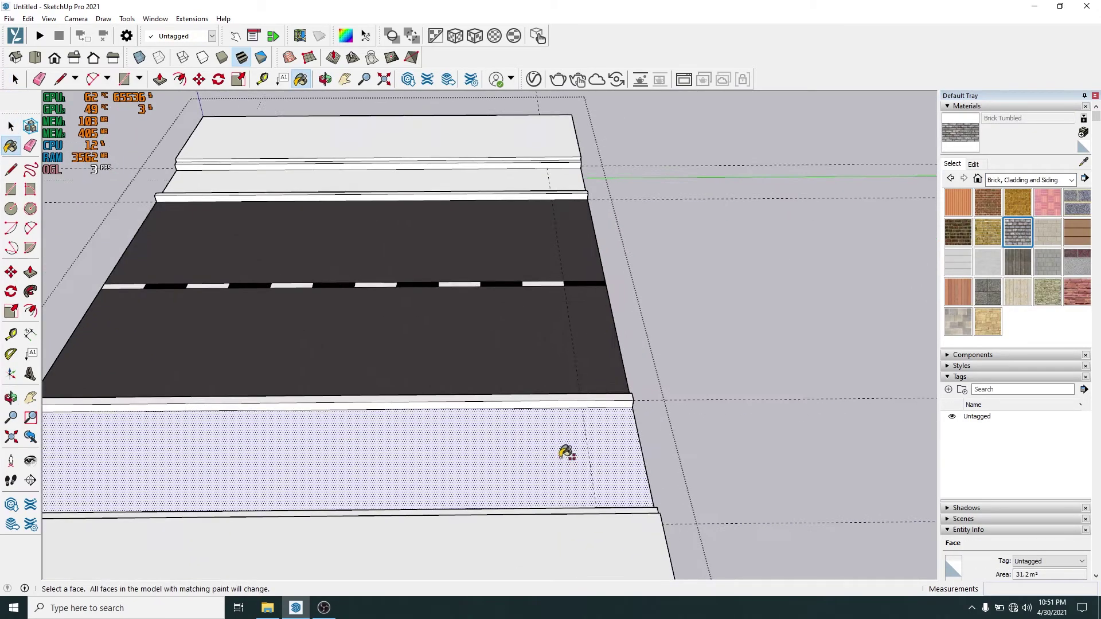
pyautogui.scroll(3, 598, 336)
pyautogui.click(598, 336)
pyautogui.click(602, 305)
pyautogui.moveTo(602, 305)
pyautogui.mouseDown(button='middle')
pyautogui.moveTo(536, 396)
pyautogui.moveTo(592, 320)
pyautogui.moveTo(446, 343)
pyautogui.moveTo(639, 284)
pyautogui.moveTo(725, 285)
pyautogui.moveTo(457, 315)
pyautogui.moveTo(527, 302)
pyautogui.moveTo(516, 286)
pyautogui.mouseUp(button='middle')
# Step: Paint the outer strips Grass Dark Green and zoom to the whole road
pyautogui.press('b')
pyautogui.click(1072, 180)
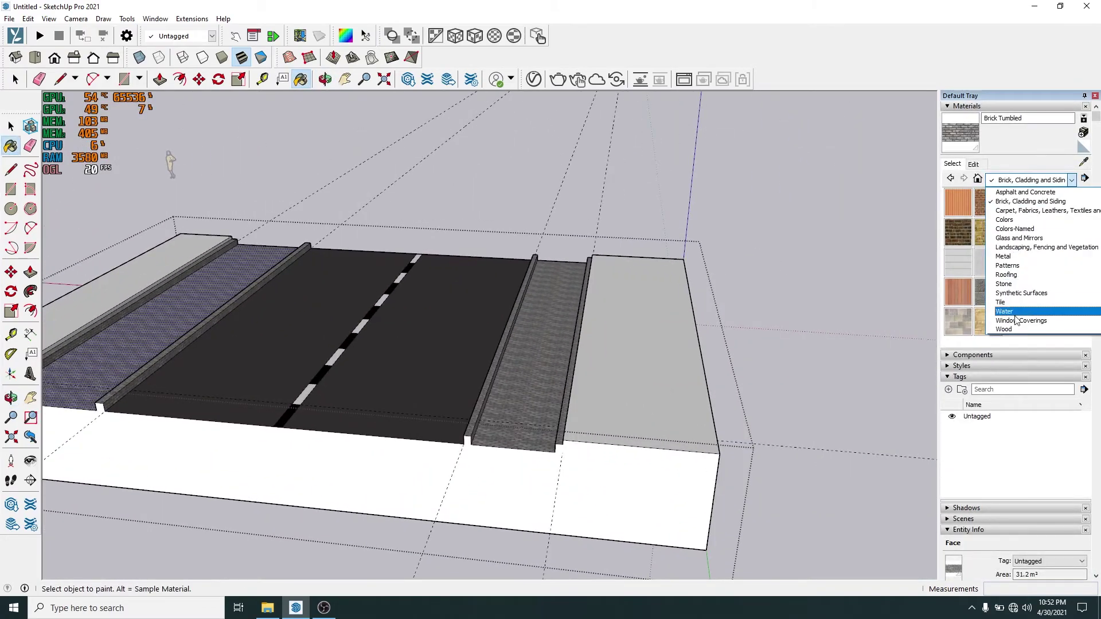
pyautogui.click(1047, 275)
pyautogui.click(1048, 262)
pyautogui.click(708, 332)
pyautogui.moveTo(708, 331)
pyautogui.mouseDown(button='middle')
pyautogui.moveTo(271, 390)
pyautogui.moveTo(377, 364)
pyautogui.moveTo(596, 407)
pyautogui.moveTo(177, 201)
pyautogui.moveTo(767, 363)
pyautogui.moveTo(758, 354)
pyautogui.mouseUp(button='middle')
pyautogui.press('space')
pyautogui.hotkey('alt', 'e')
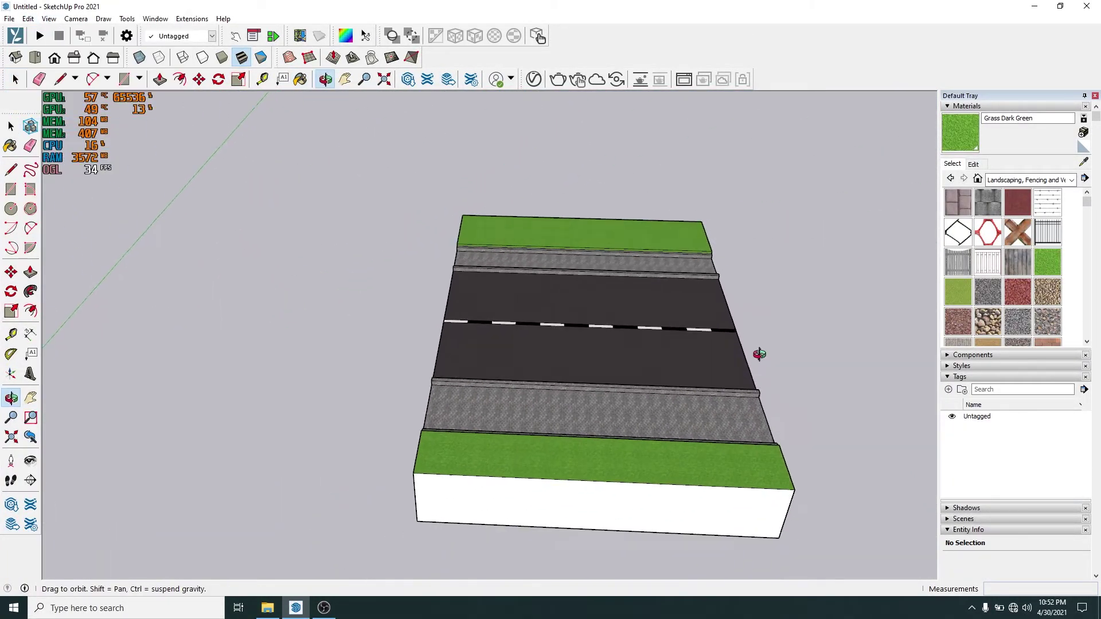
# Step: Switch to Top view and start Lumion LiveSync, accepting the save prompt
pyautogui.click(35, 57)
pyautogui.click(39, 35)
pyautogui.click(620, 335)
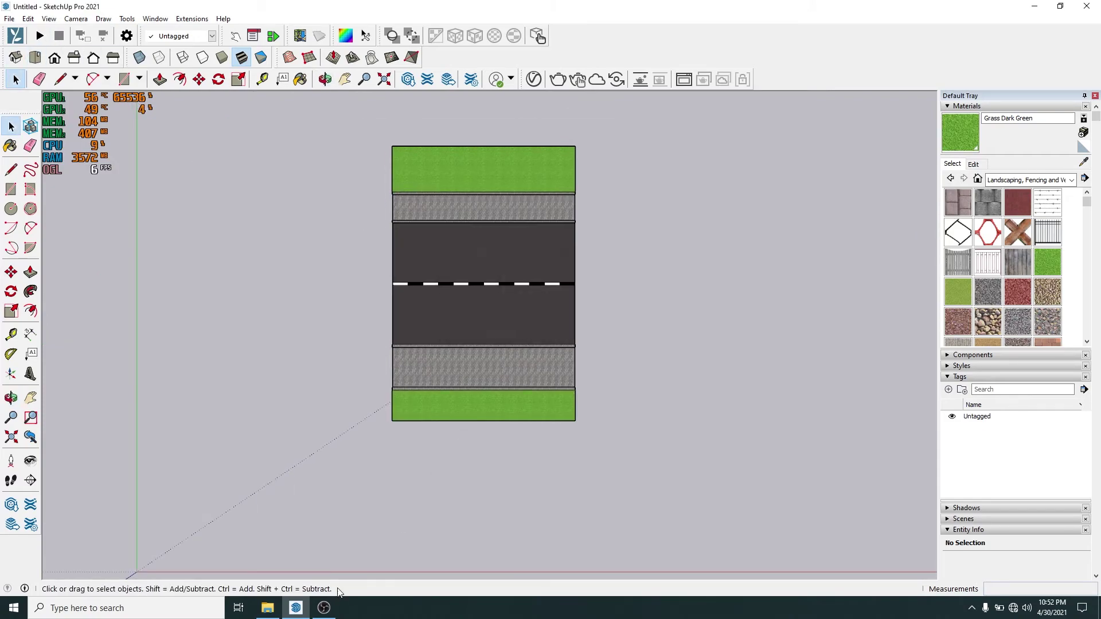
# Step: Save the model as Jalan.skp in F:\WORK HARD and start Lumion
pyautogui.click(51, 251)
pyautogui.doubleClick(150, 255)
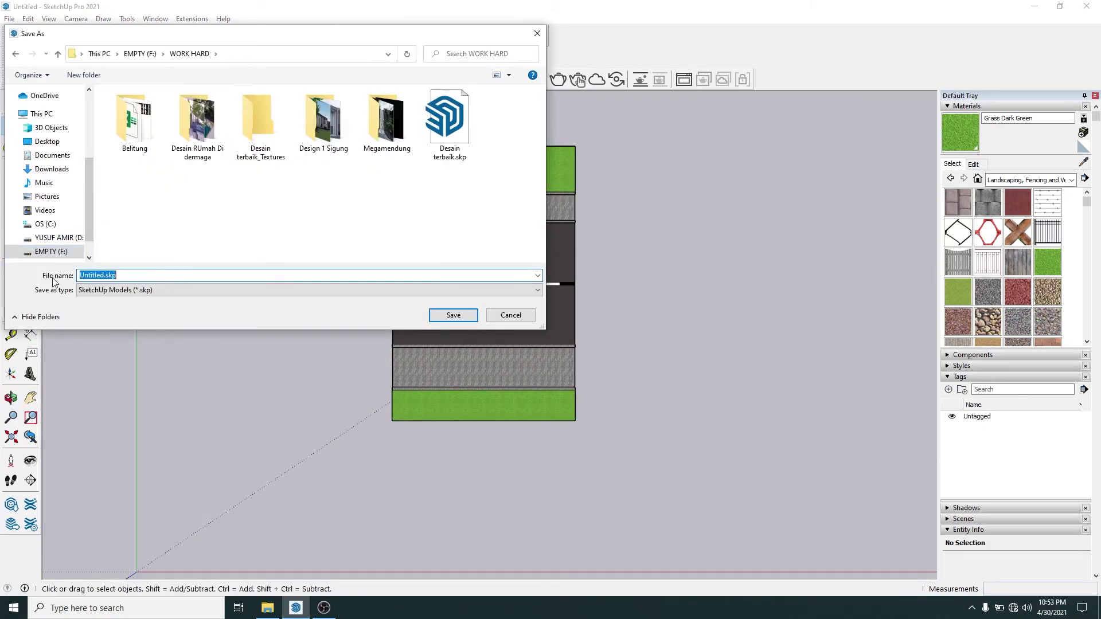
pyautogui.click(437, 320)
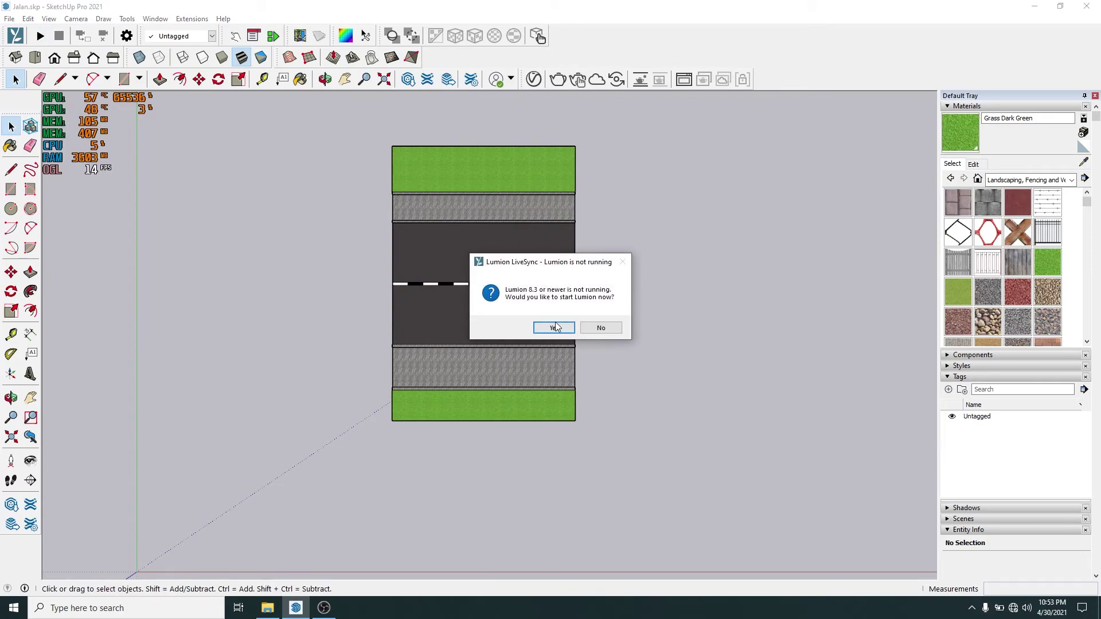
pyautogui.click(556, 328)
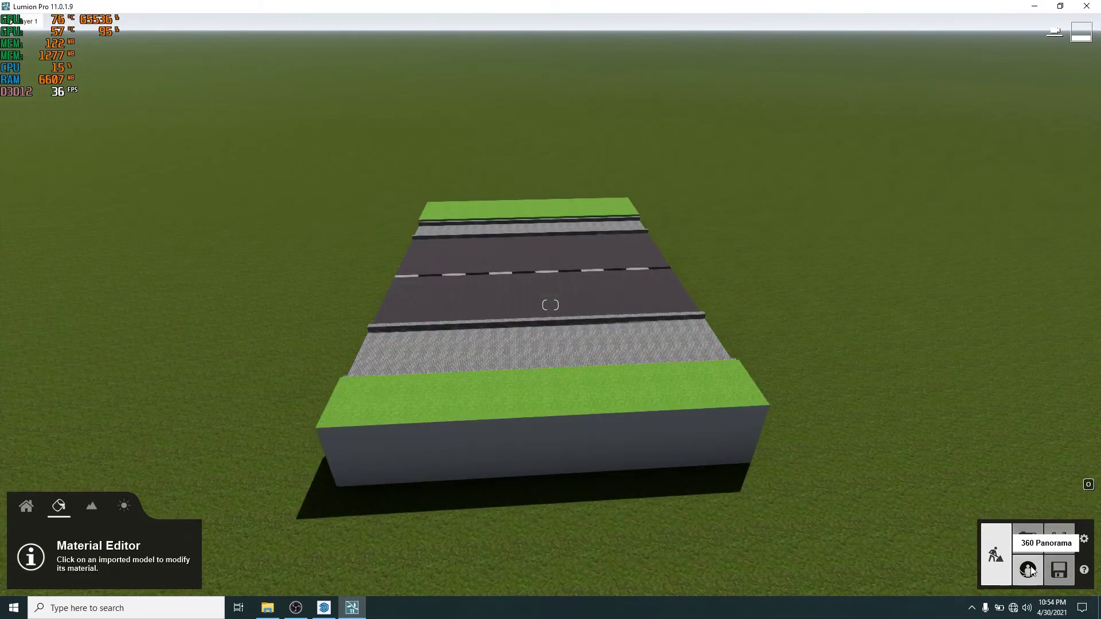
# Step: Bring up Lumion's landscape presets for the imported road scene
pyautogui.click(378, 566)
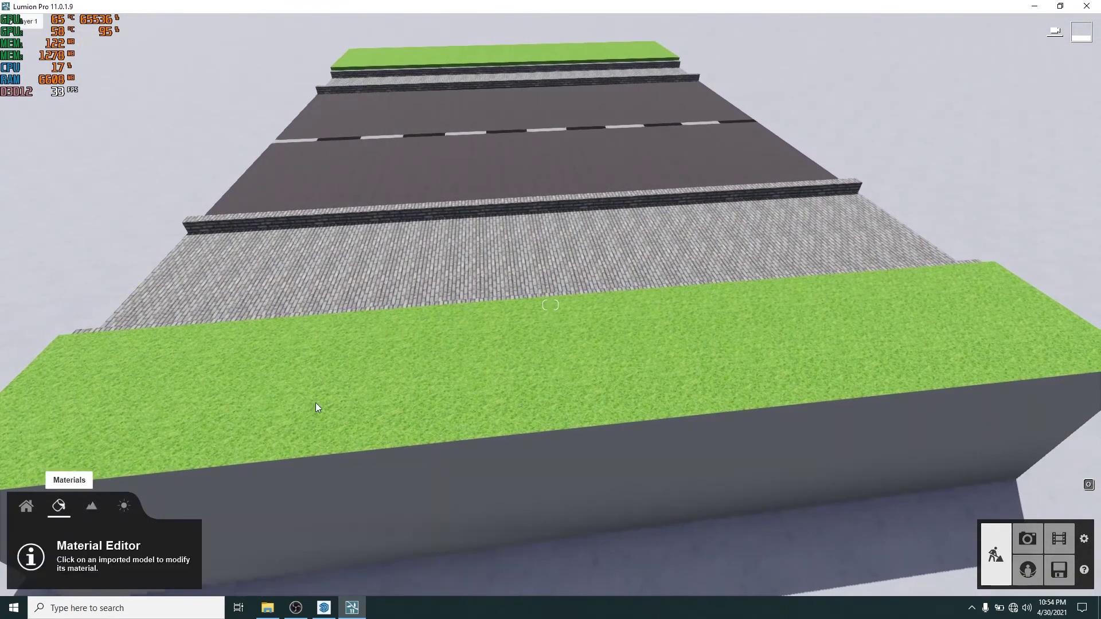
# Step: Apply Wild Grass 02 to the verge and adjust its curliness, roughness and cut
pyautogui.click(319, 408)
pyautogui.click(55, 293)
pyautogui.click(88, 505)
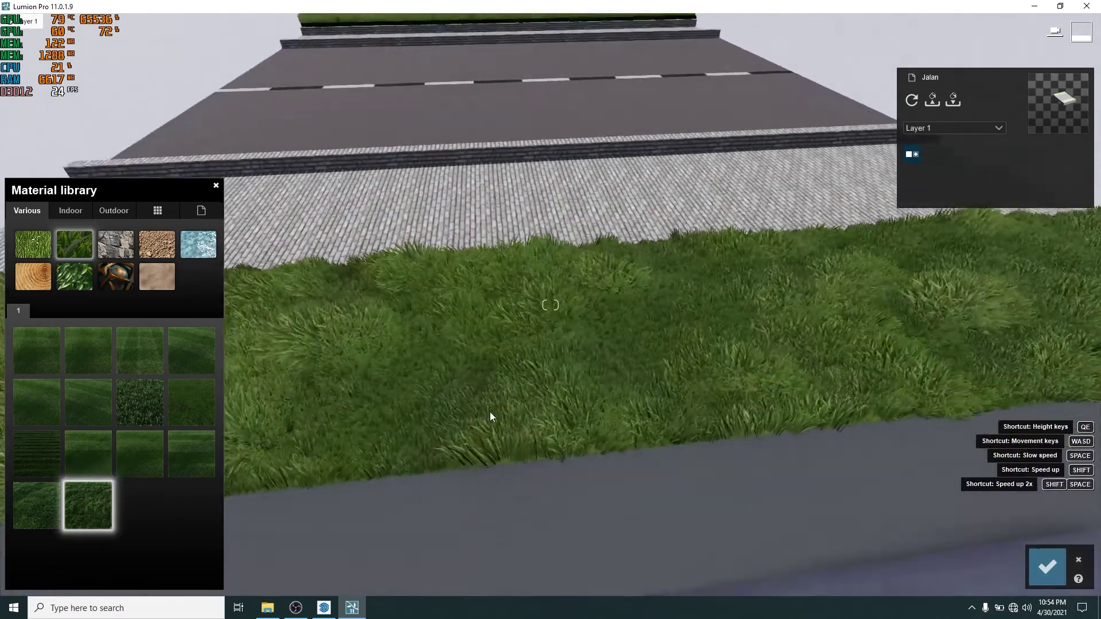
pyautogui.click(93, 503)
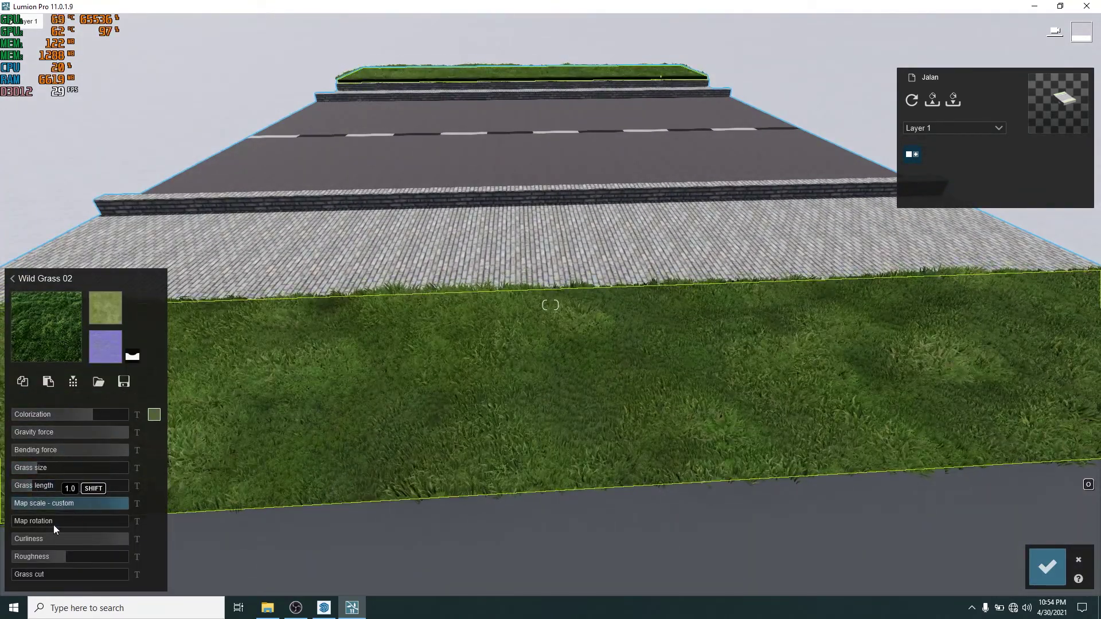
pyautogui.click(83, 539)
pyautogui.moveTo(67, 556)
pyautogui.mouseDown()
pyautogui.moveTo(52, 557)
pyautogui.moveTo(88, 576)
pyautogui.mouseUp()
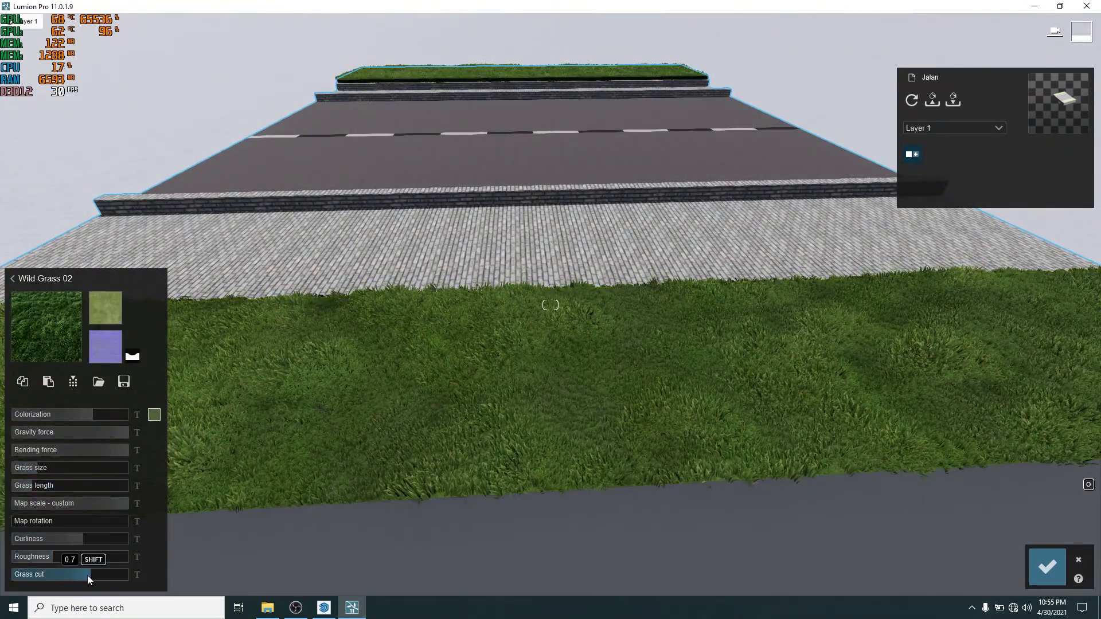
pyautogui.click(12, 278)
# Step: Try several concrete materials on the sidewalk from the concrete category pages
pyautogui.moveTo(402, 344); pyautogui.dragTo(584, 332, button='right')
pyautogui.click(27, 210)
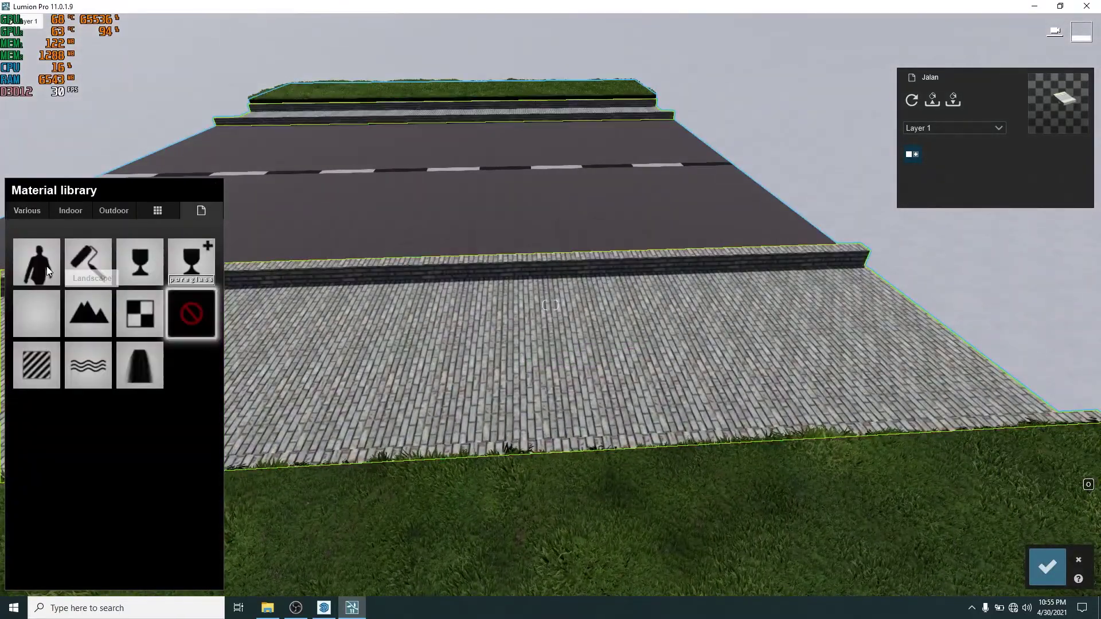
pyautogui.click(114, 210)
pyautogui.click(76, 244)
pyautogui.click(89, 310)
pyautogui.click(92, 349)
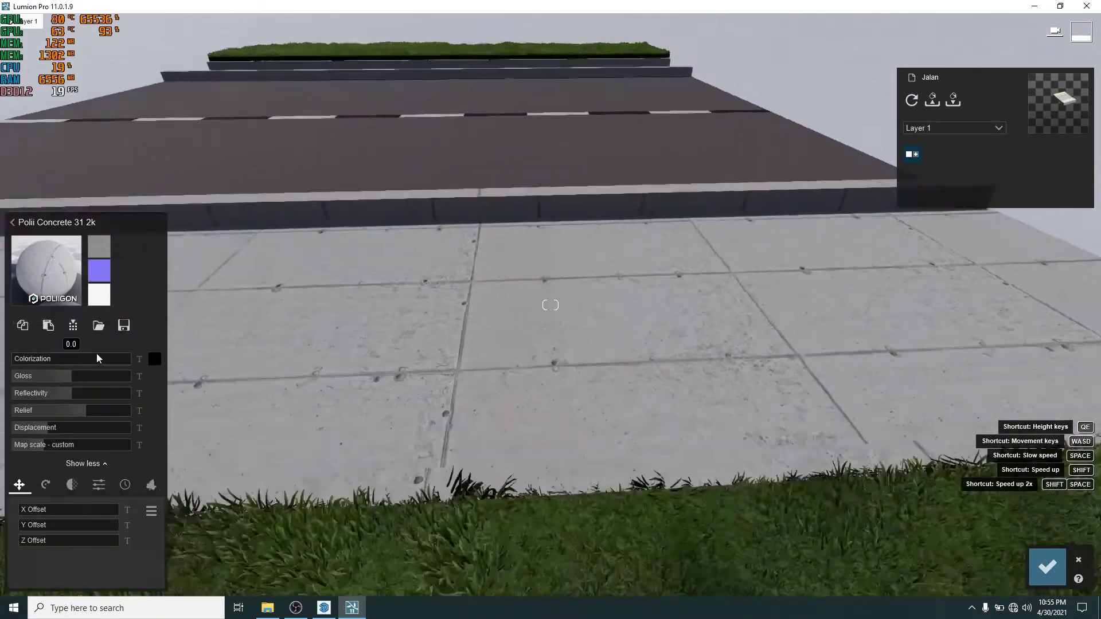
pyautogui.click(46, 270)
pyautogui.click(68, 311)
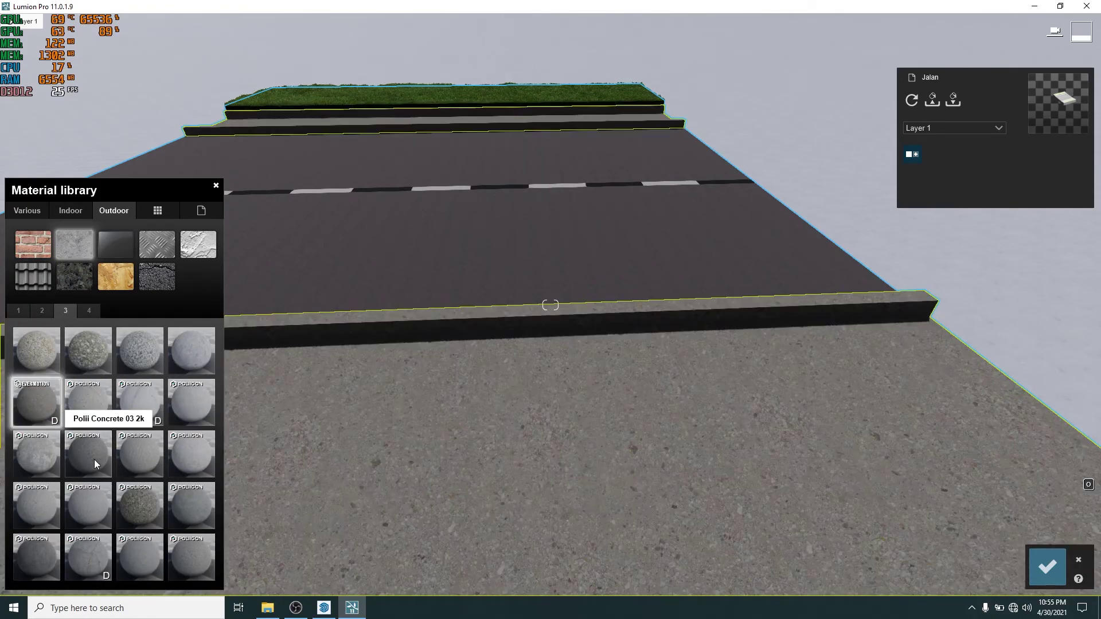
pyautogui.click(94, 460)
pyautogui.click(49, 261)
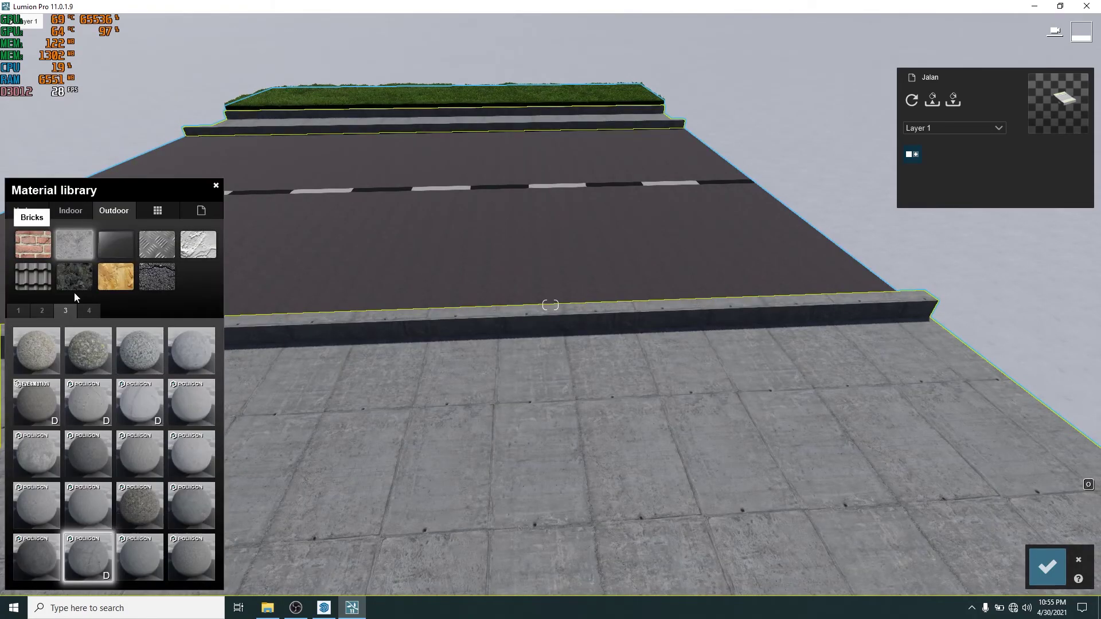
pyautogui.click(42, 310)
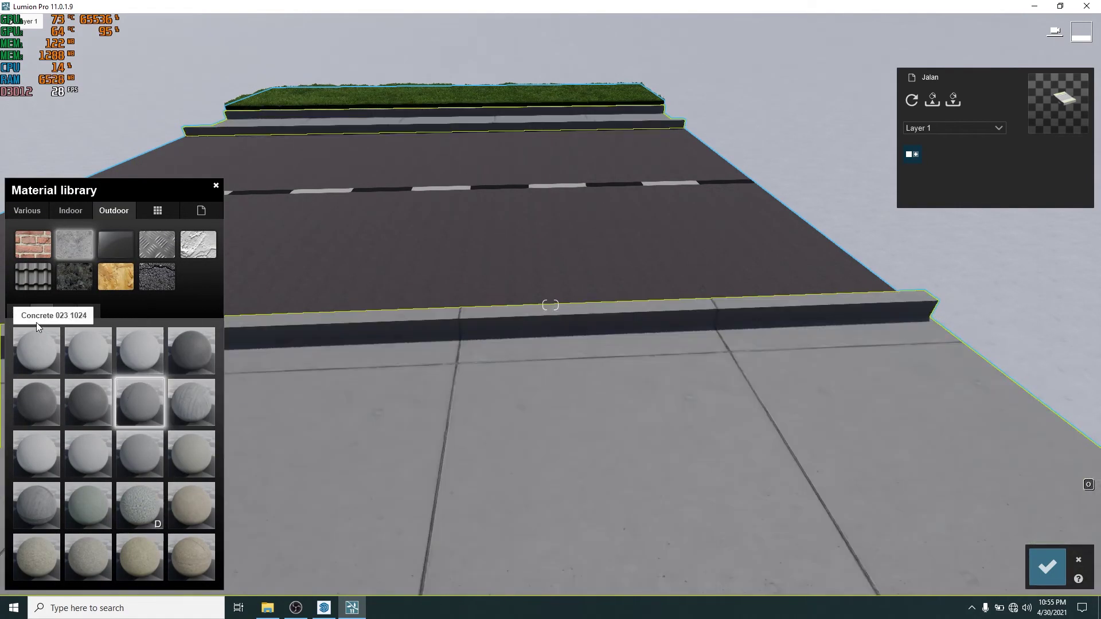
pyautogui.click(18, 310)
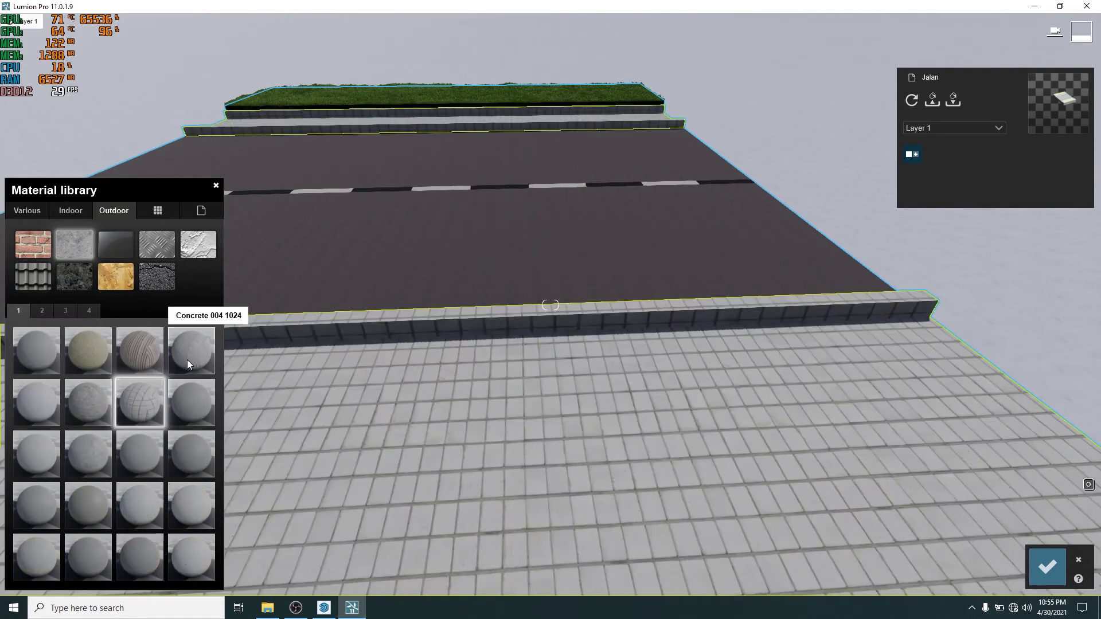
# Step: Apply Polii Concrete Plates 02 VAR1 2K to the sidewalk with gloss 0.2 and smaller map scale
pyautogui.press('s')
pyautogui.click(89, 310)
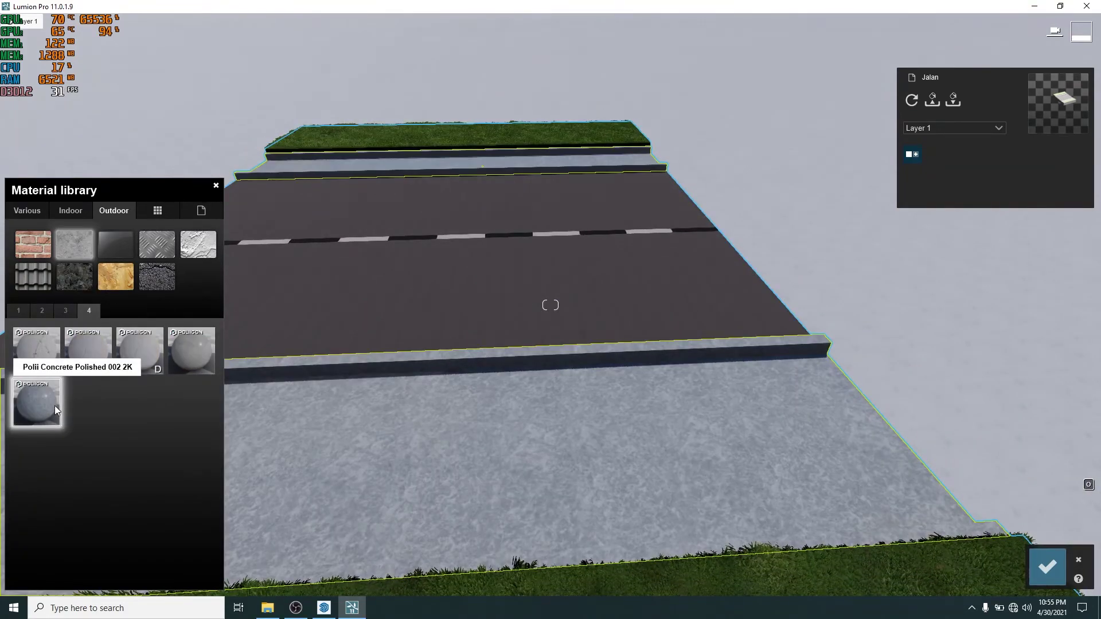
pyautogui.click(148, 354)
pyautogui.moveTo(53, 376); pyautogui.dragTo(33, 401)
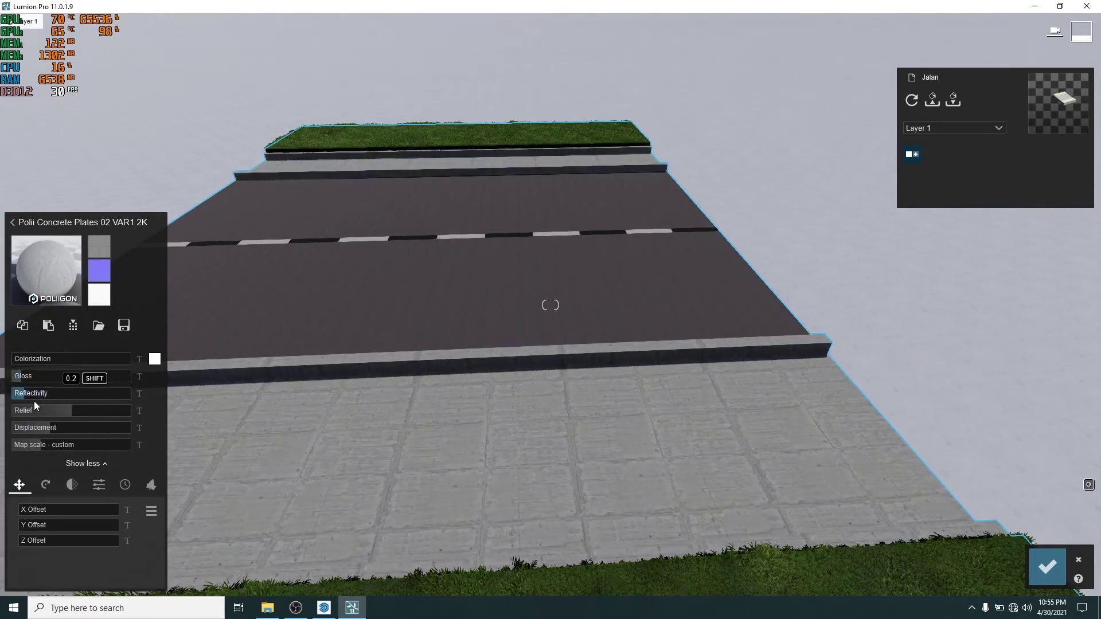
pyautogui.moveTo(49, 445); pyautogui.dragTo(37, 444)
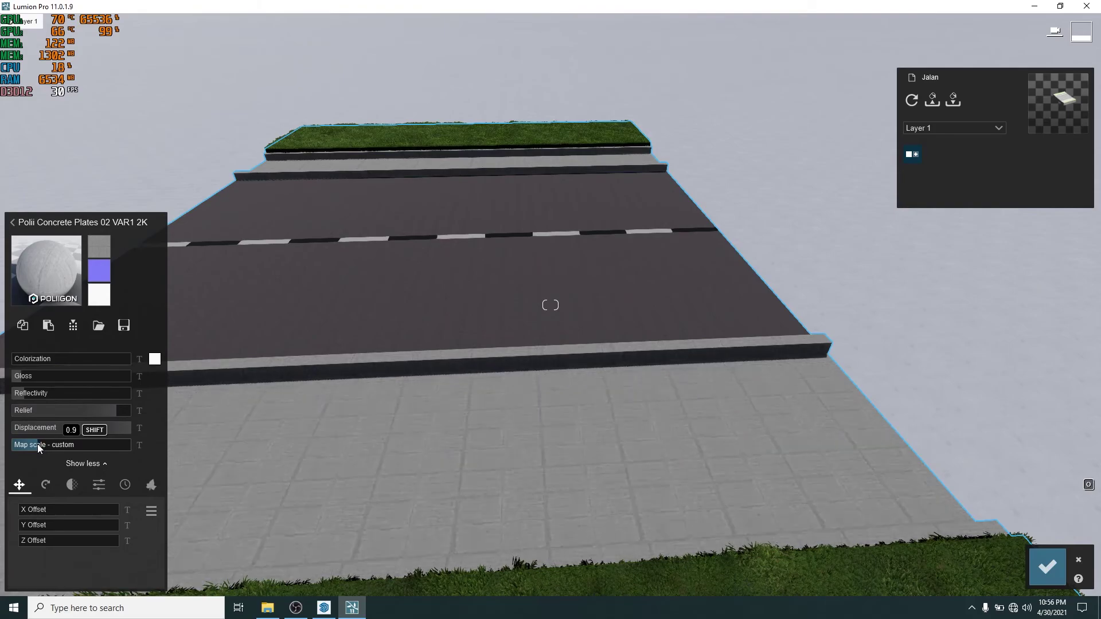
# Step: Apply Asphalt 014 2048 from the asphalt category to the road surface
pyautogui.moveTo(576, 379); pyautogui.dragTo(576, 379, button='right')
pyautogui.click(576, 379)
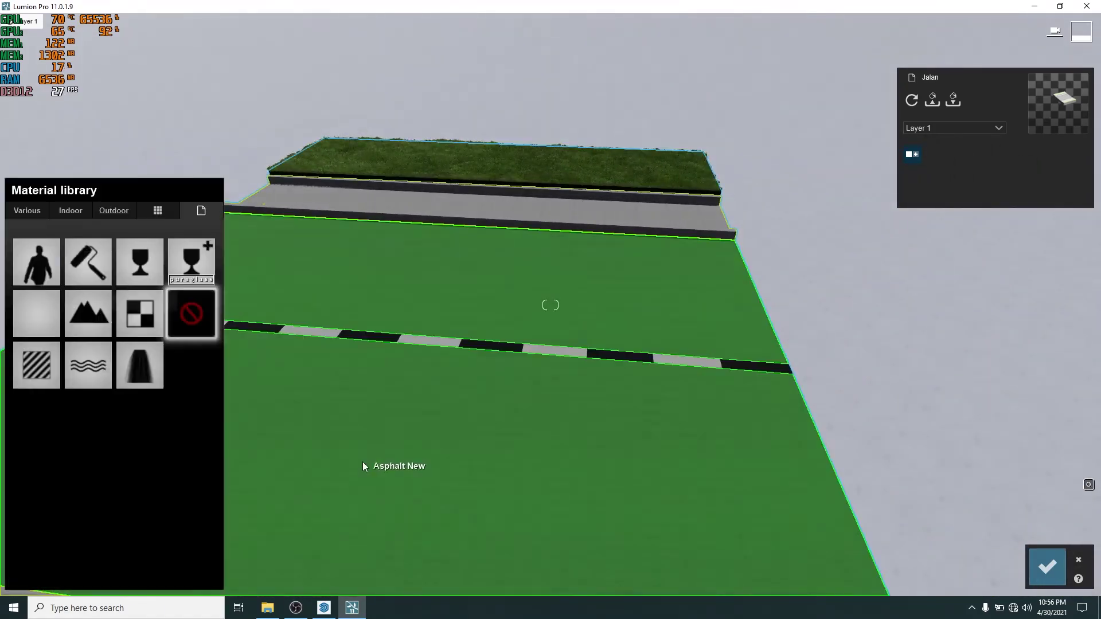
pyautogui.click(157, 277)
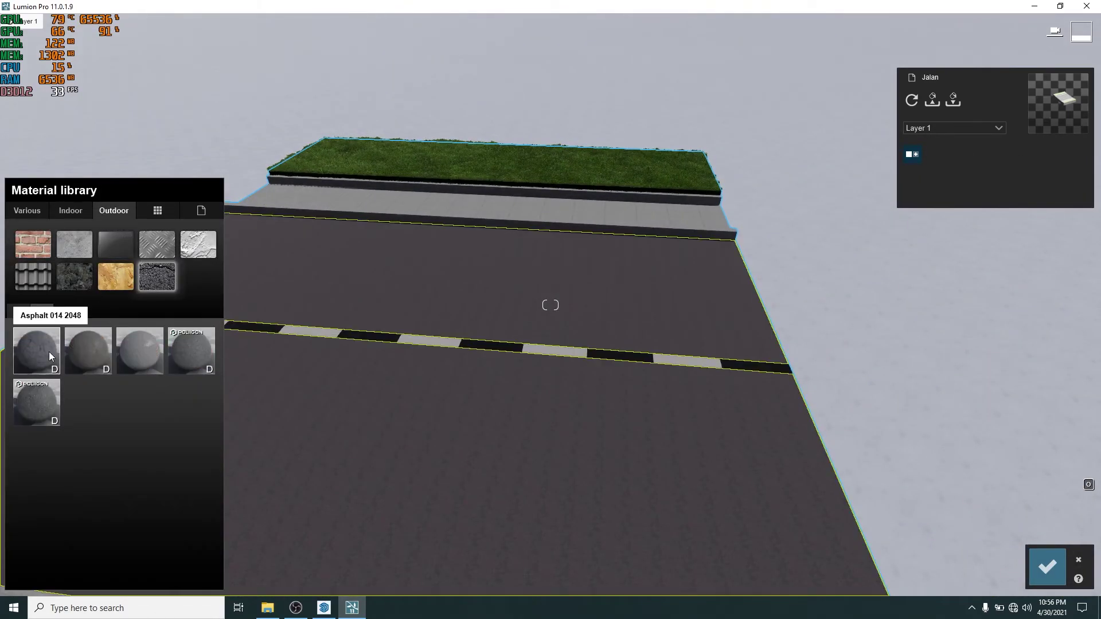
pyautogui.click(49, 352)
pyautogui.moveTo(548, 484); pyautogui.dragTo(548, 484, button='right')
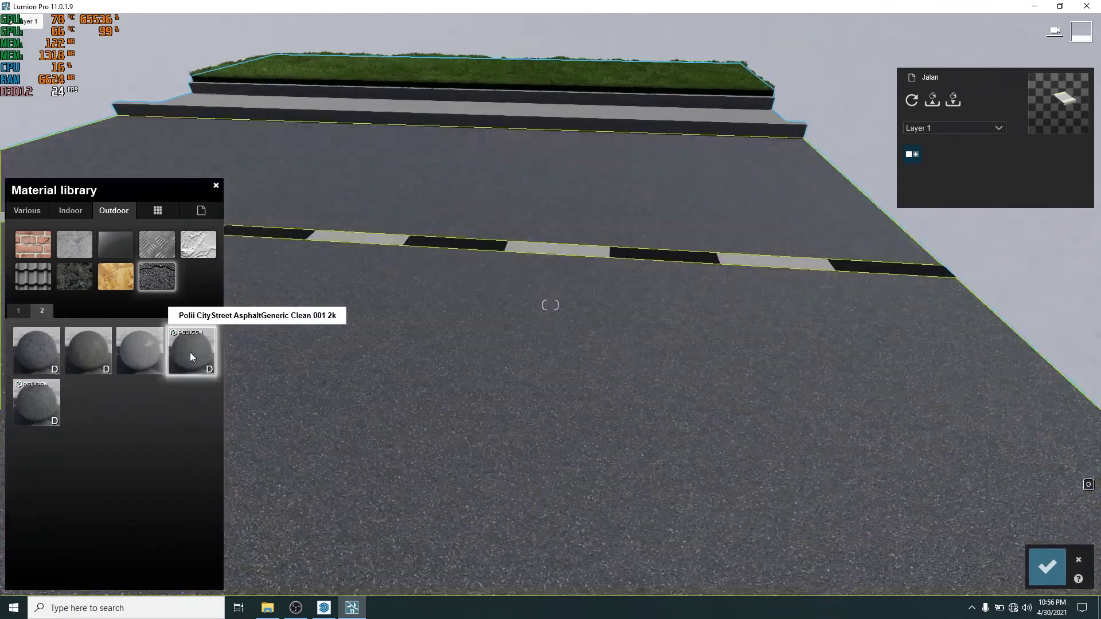
pyautogui.click(33, 353)
# Step: Tune the asphalt: gloss about 0.1, higher relief and displacement, plus weathering
pyautogui.click(15, 377)
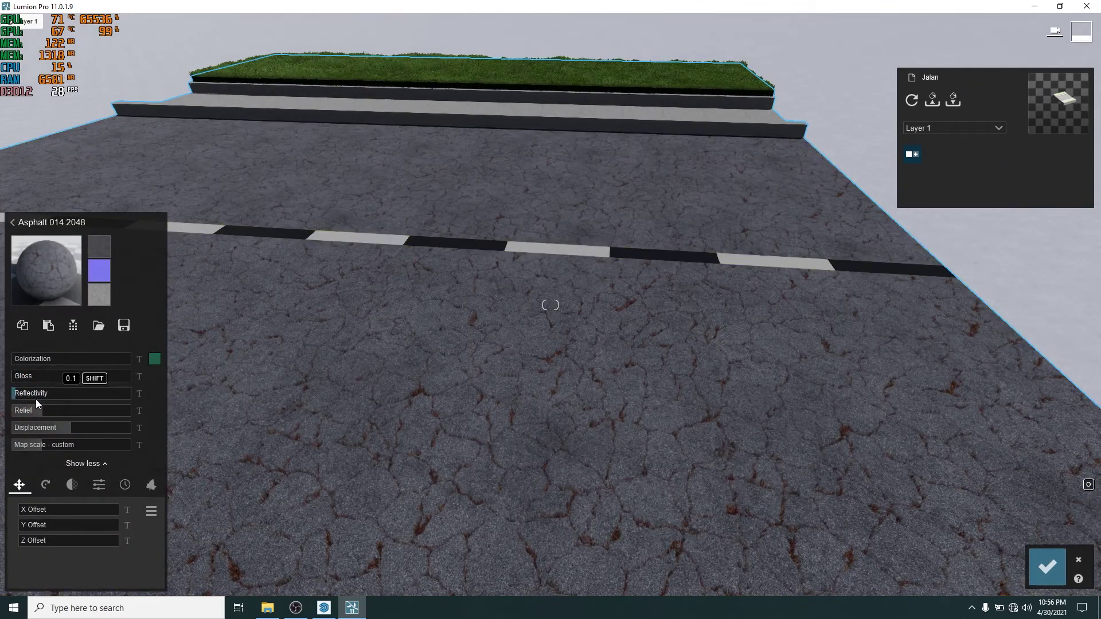
pyautogui.click(85, 411)
pyautogui.moveTo(59, 428); pyautogui.dragTo(135, 429)
pyautogui.press('s')
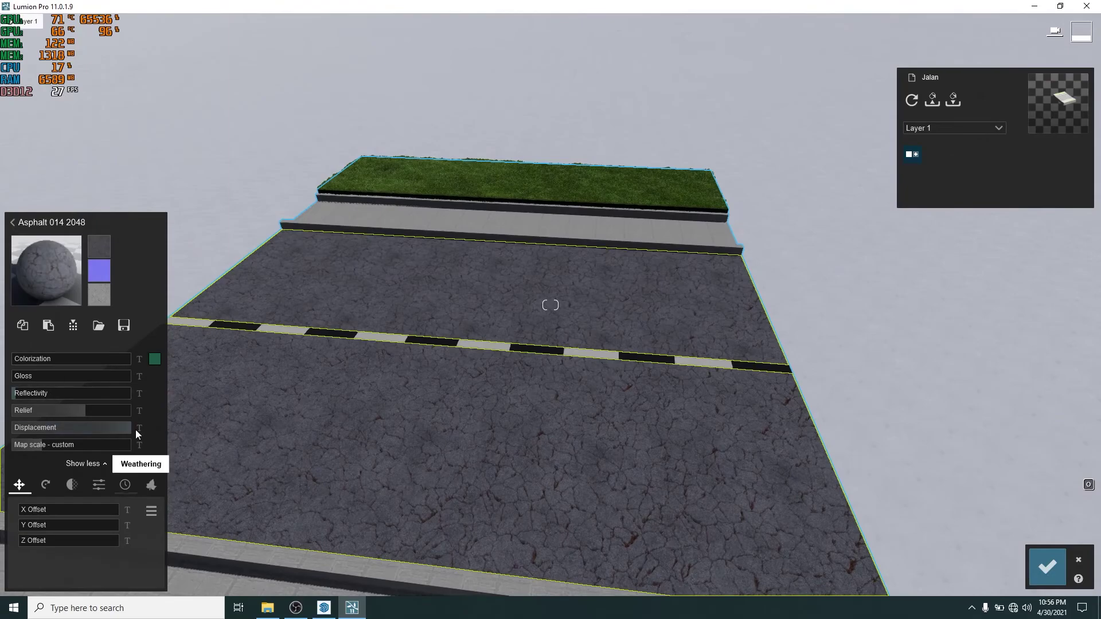
pyautogui.click(125, 485)
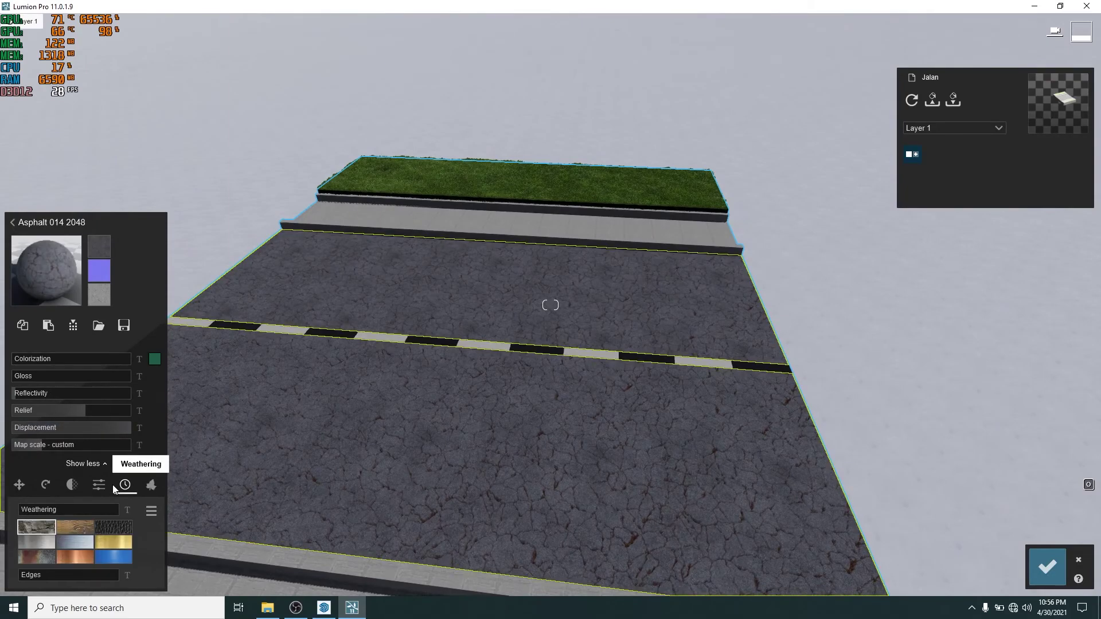
pyautogui.click(17, 250)
pyautogui.moveTo(546, 222)
pyautogui.mouseDown(button='right')
pyautogui.moveTo(656, 406)
pyautogui.moveTo(580, 229)
pyautogui.mouseUp(button='right')
# Step: In SketchUp, sample the sidewalk brick material and draw a line along the sidewalk edge
pyautogui.hotkey('alt', 'Tab')
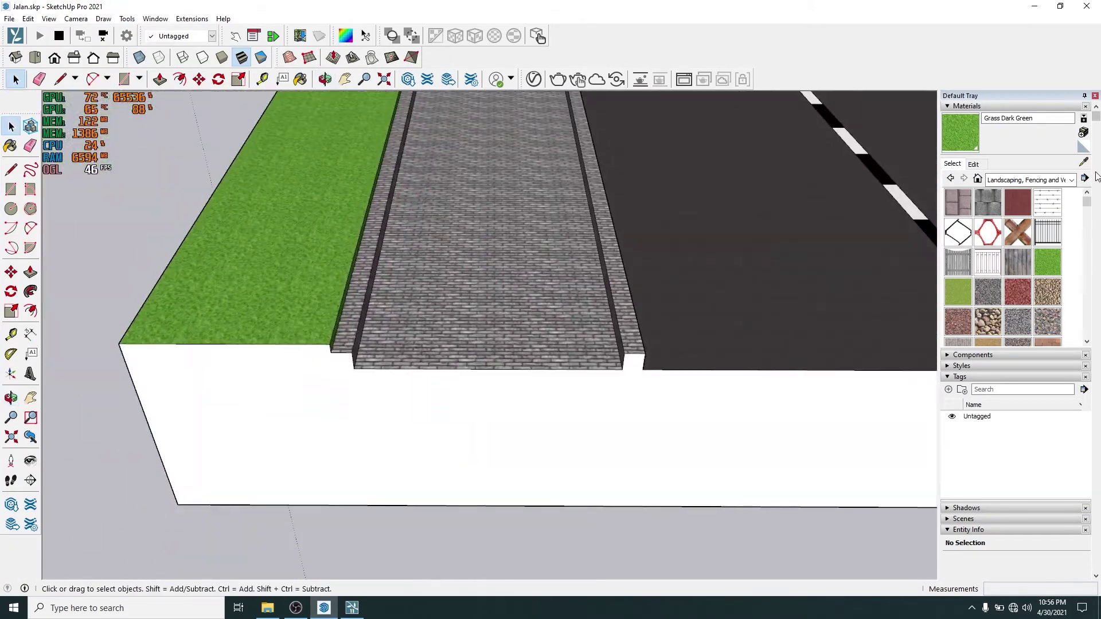
pyautogui.click(627, 320)
pyautogui.press('space')
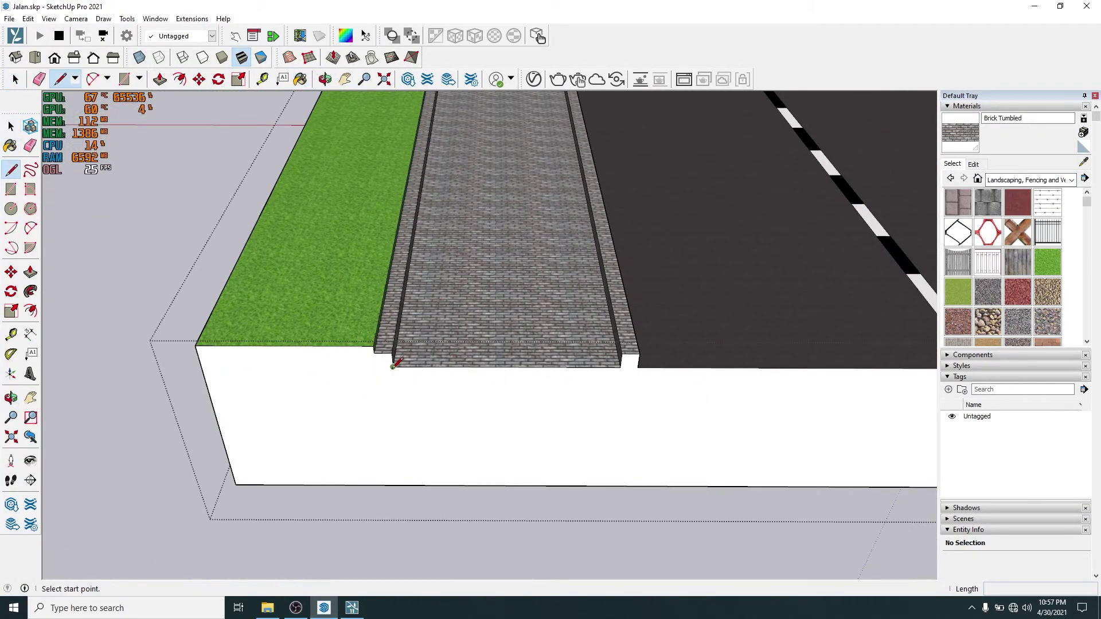
pyautogui.scroll(-5, 621, 367)
pyautogui.scroll(5, 423, 404)
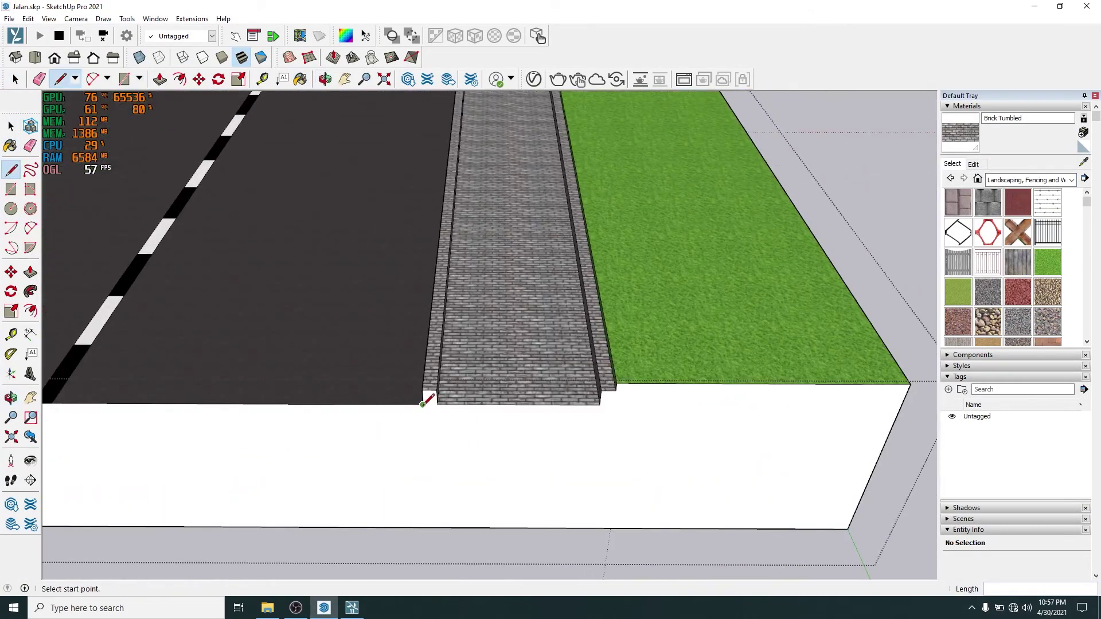
pyautogui.click(901, 405)
pyautogui.scroll(-5, 585, 293)
pyautogui.scroll(5, 519, 443)
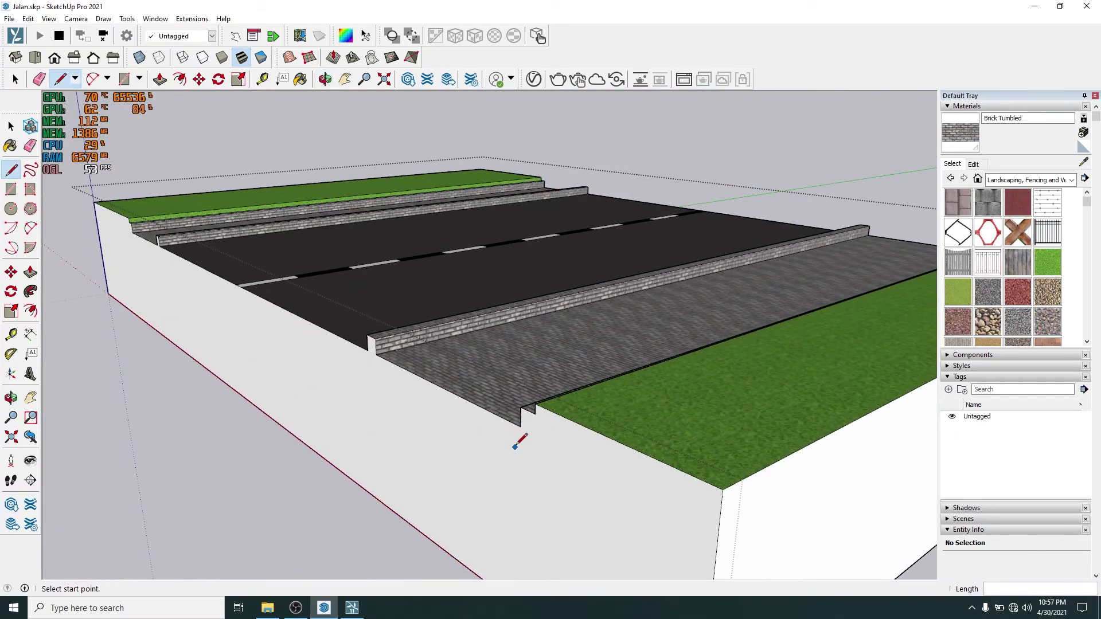
# Step: Orbit and zoom around the road to inspect both grass strips
pyautogui.moveTo(259, 370); pyautogui.dragTo(533, 367, button='middle')
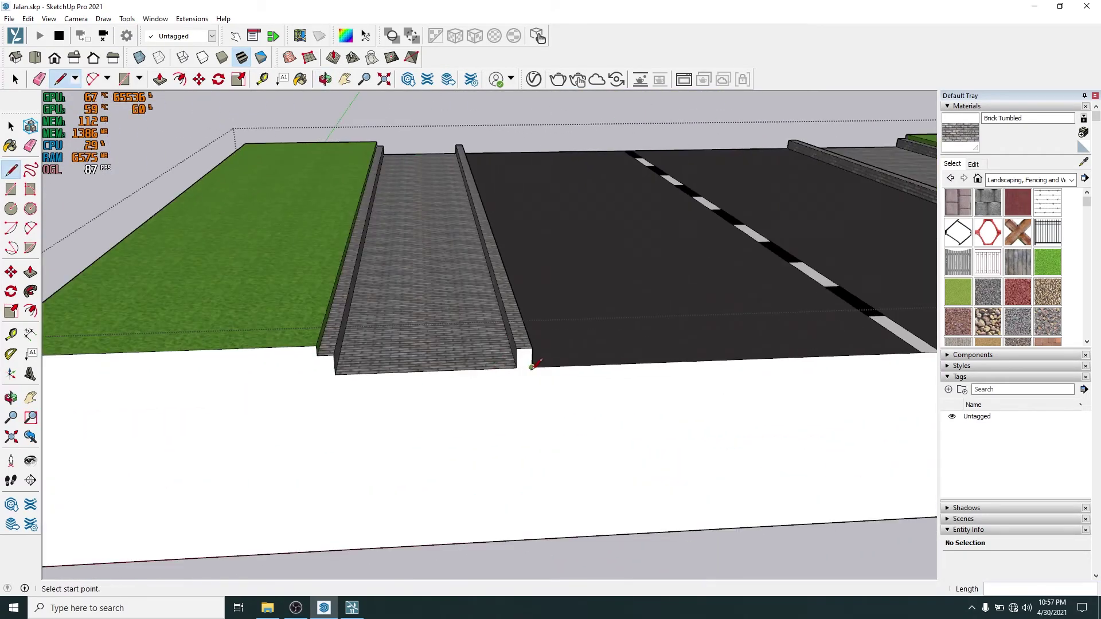
pyautogui.scroll(3, 469, 379)
pyautogui.scroll(-3, 468, 379)
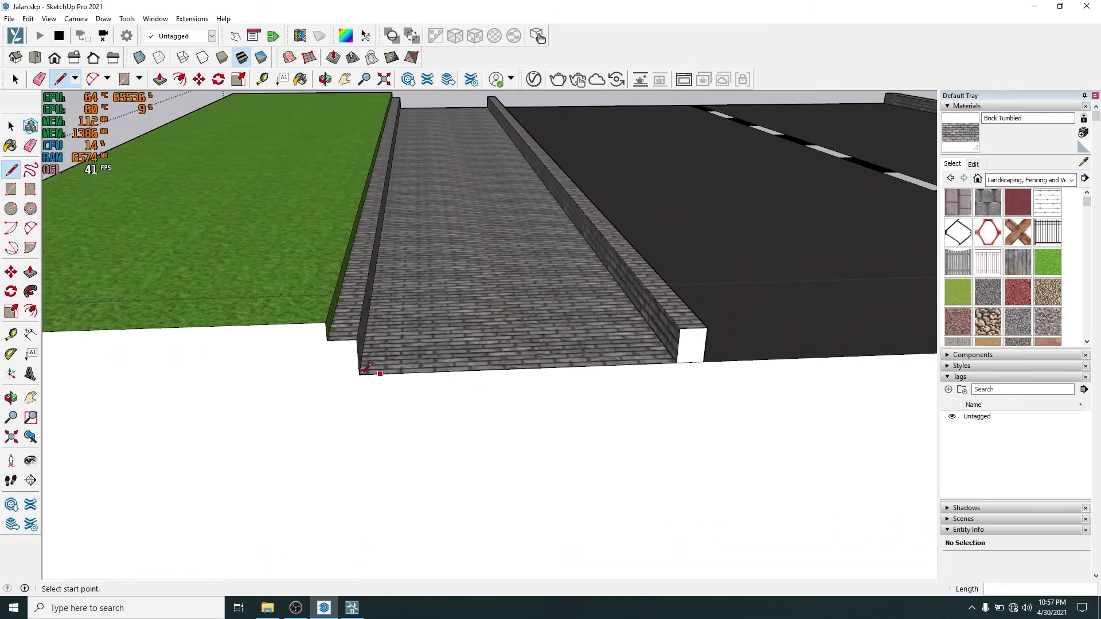
pyautogui.scroll(-3, 396, 350)
pyautogui.click(393, 349)
pyautogui.press('space')
pyautogui.scroll(3, 575, 368)
pyautogui.scroll(-10, 554, 331)
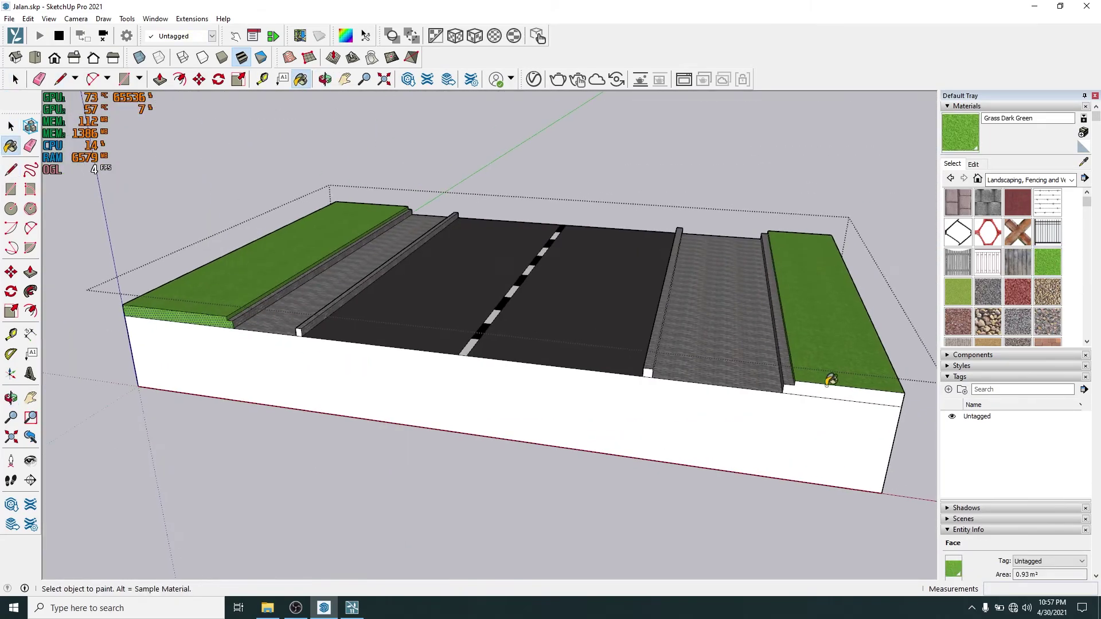
pyautogui.moveTo(831, 376)
pyautogui.mouseDown(button='middle')
pyautogui.moveTo(363, 401)
pyautogui.moveTo(602, 463)
pyautogui.mouseUp(button='middle')
pyautogui.scroll(10, 602, 463)
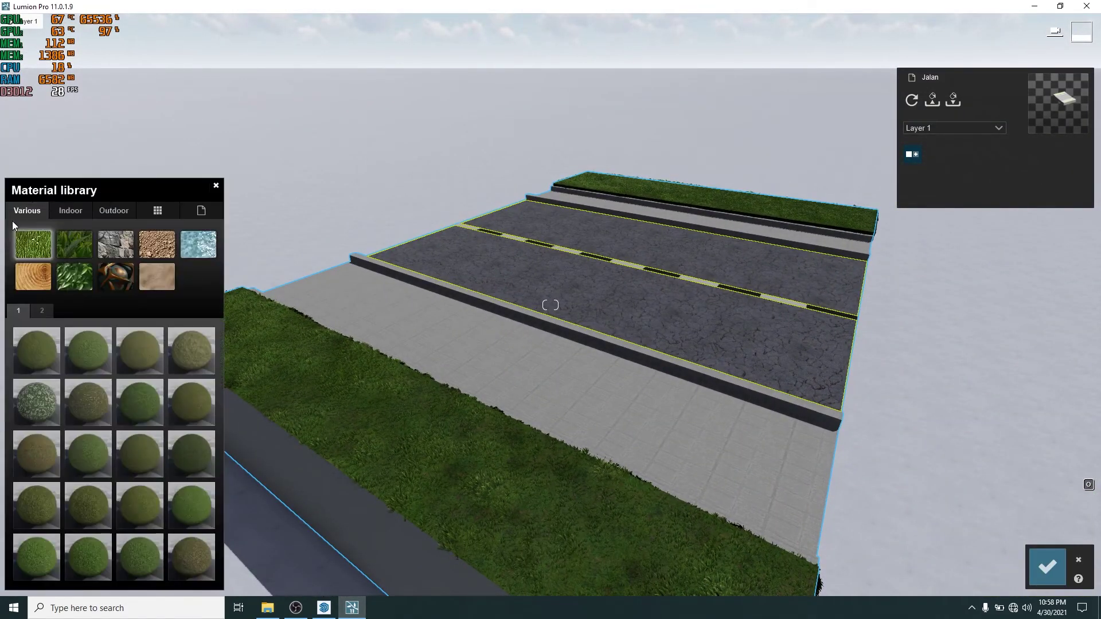
# Step: Confirm the planter grass material and plant two Nature trees on the far planter
pyautogui.click(1047, 567)
pyautogui.click(25, 506)
pyautogui.click(90, 539)
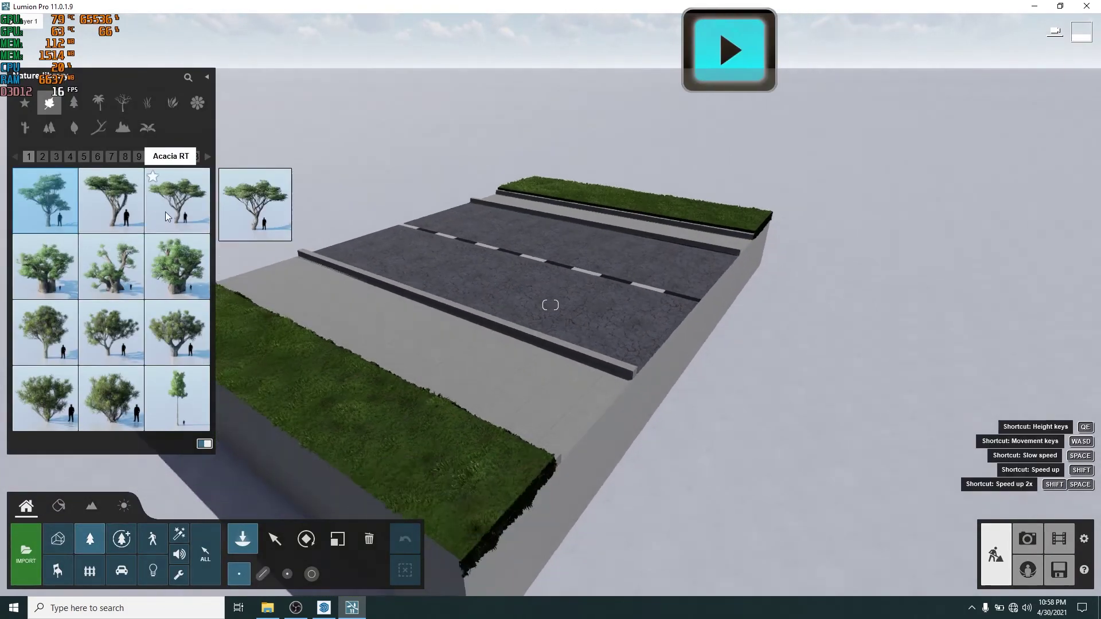
pyautogui.click(45, 201)
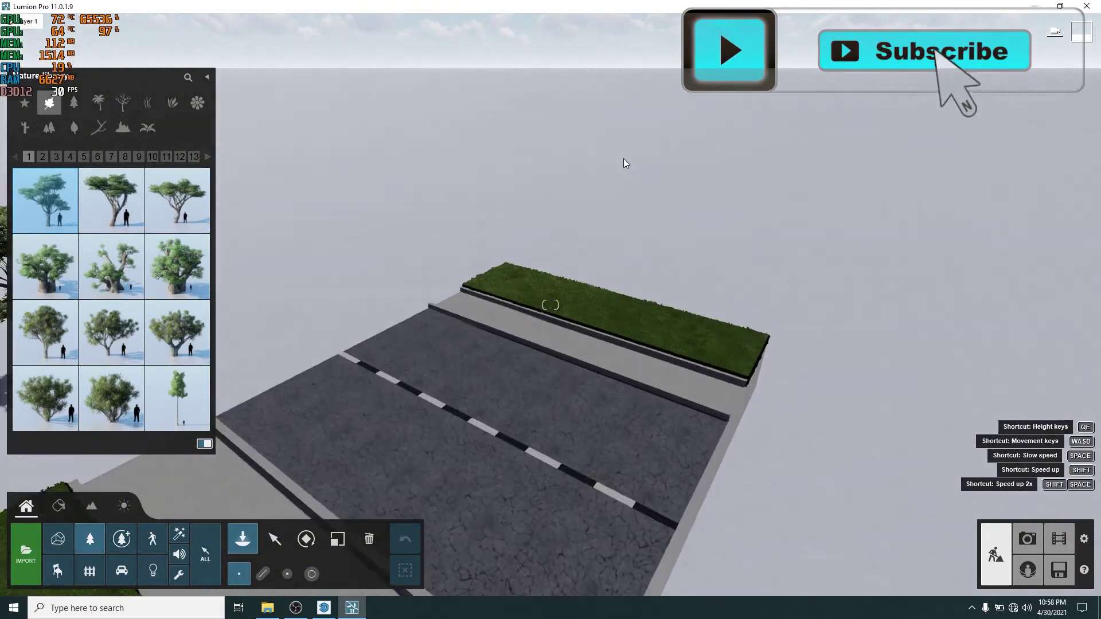
pyautogui.click(508, 316)
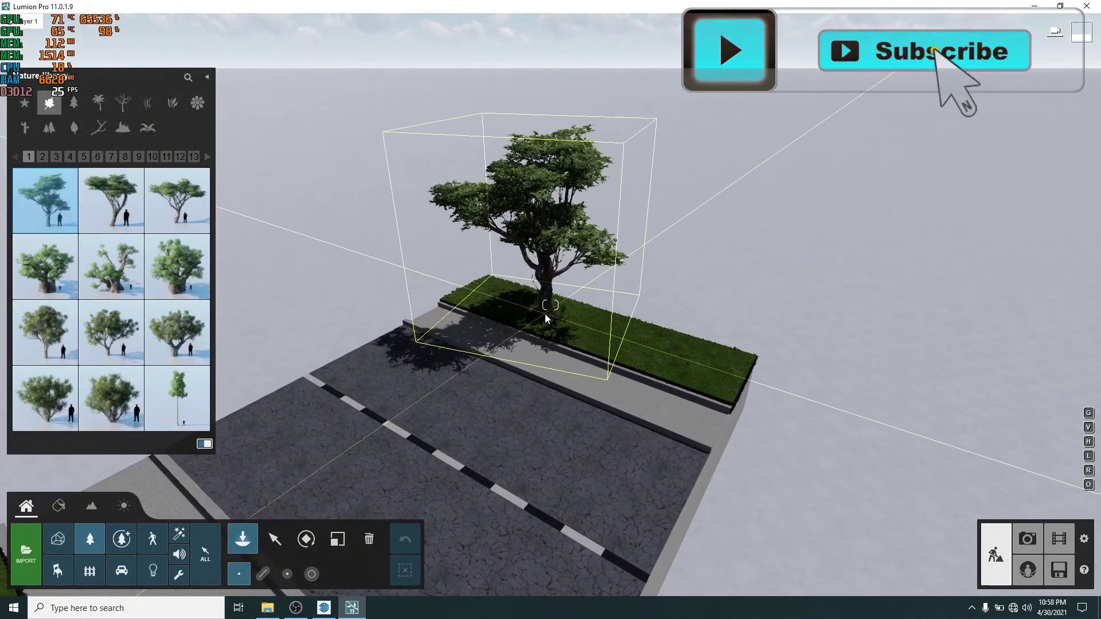
pyautogui.click(44, 157)
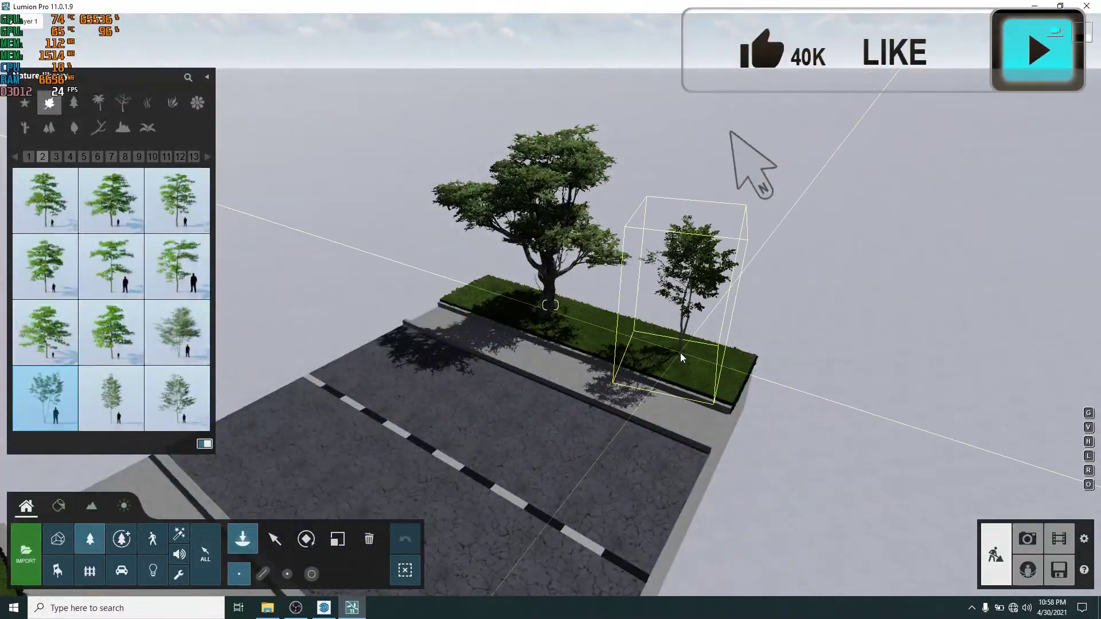
pyautogui.click(680, 355)
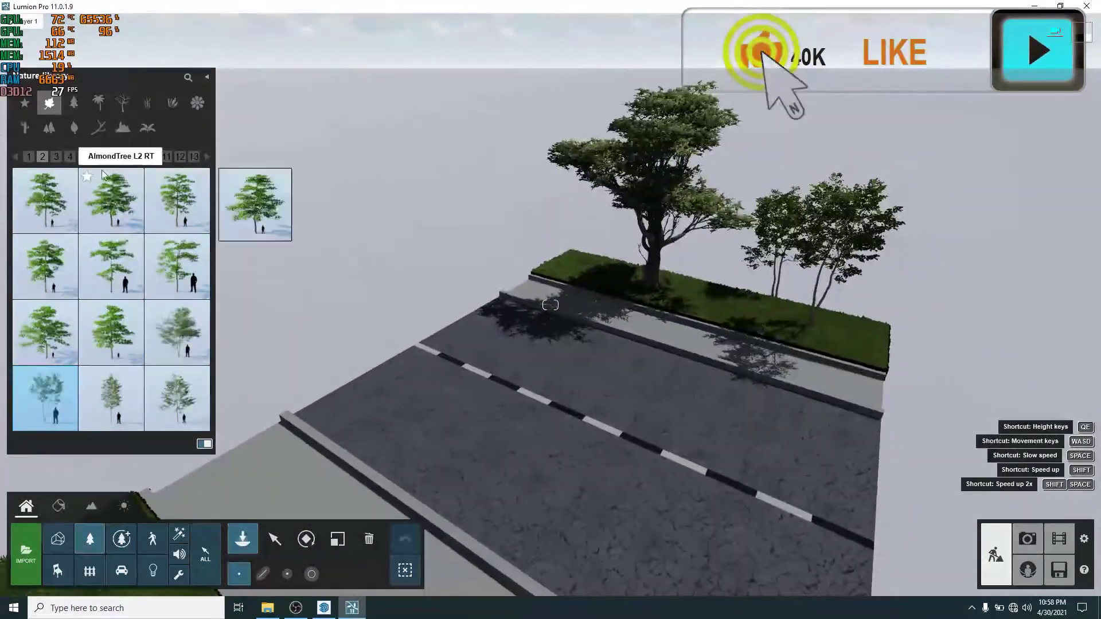
# Step: Plant a large oak tree from tree page 10 on the near planter
pyautogui.click(139, 157)
pyautogui.click(156, 155)
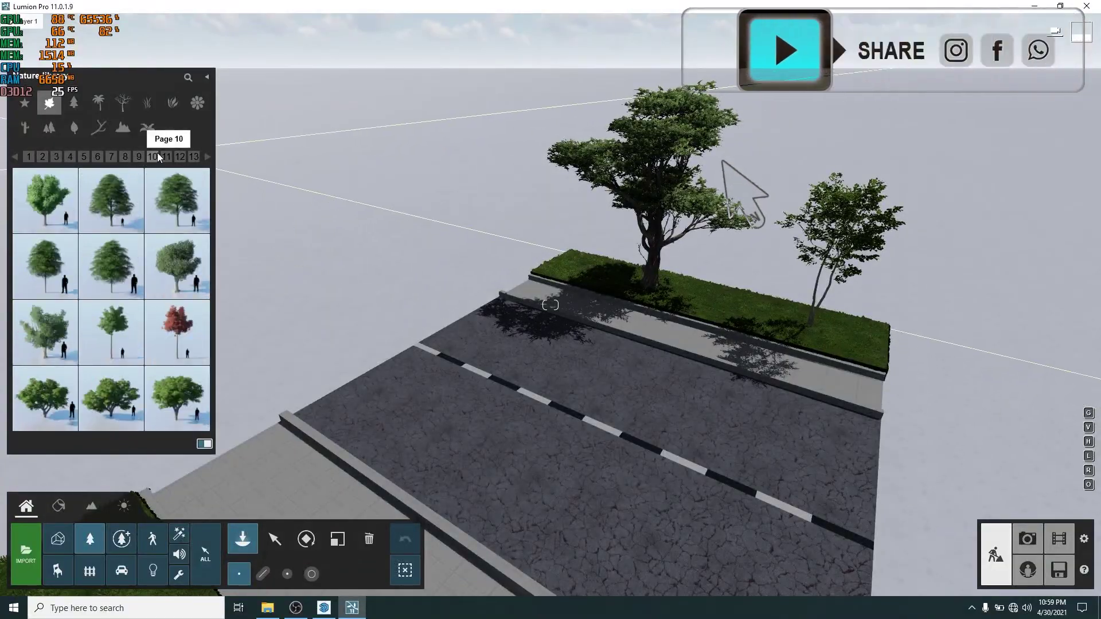
pyautogui.click(159, 223)
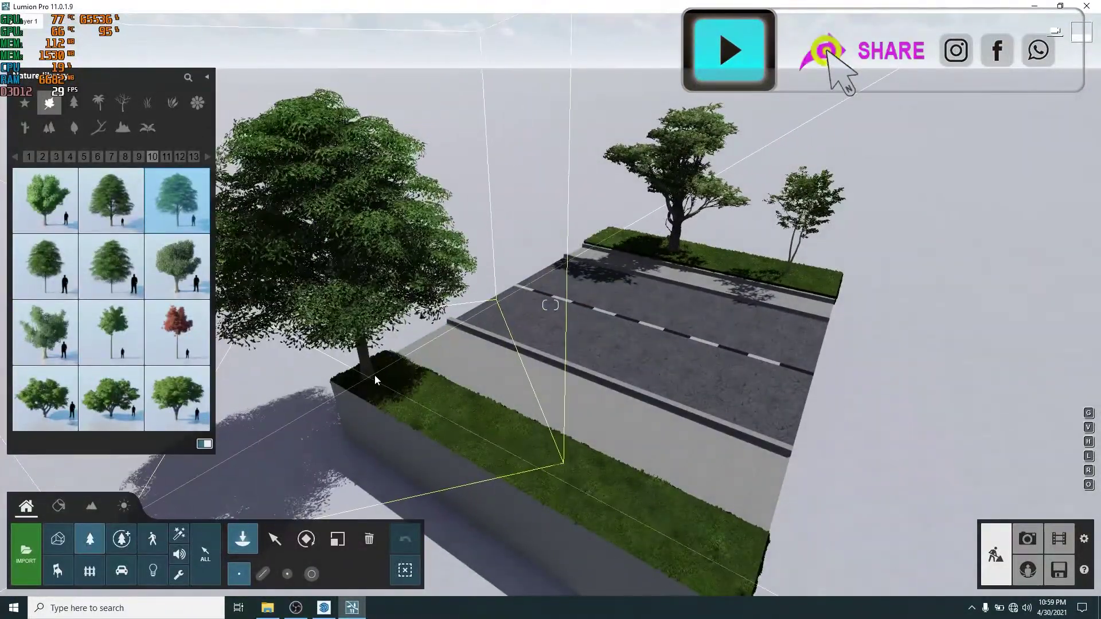
pyautogui.click(374, 374)
# Step: Place Eulalia Grass on the near planter and shrink it with the Size tool
pyautogui.click(147, 103)
pyautogui.click(178, 266)
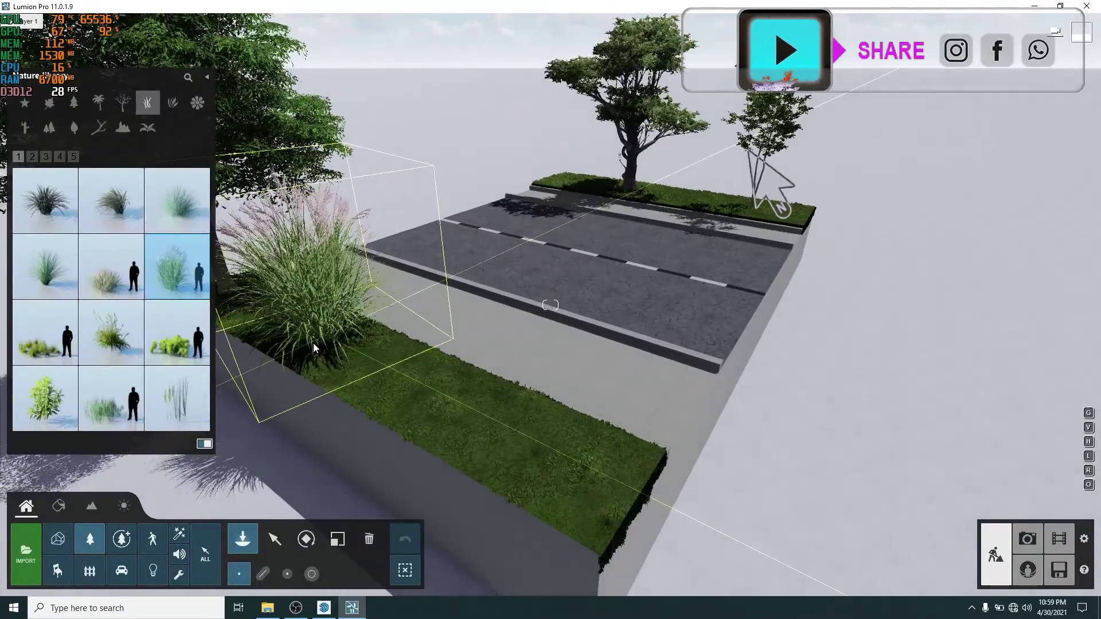
pyautogui.click(325, 335)
pyautogui.click(337, 539)
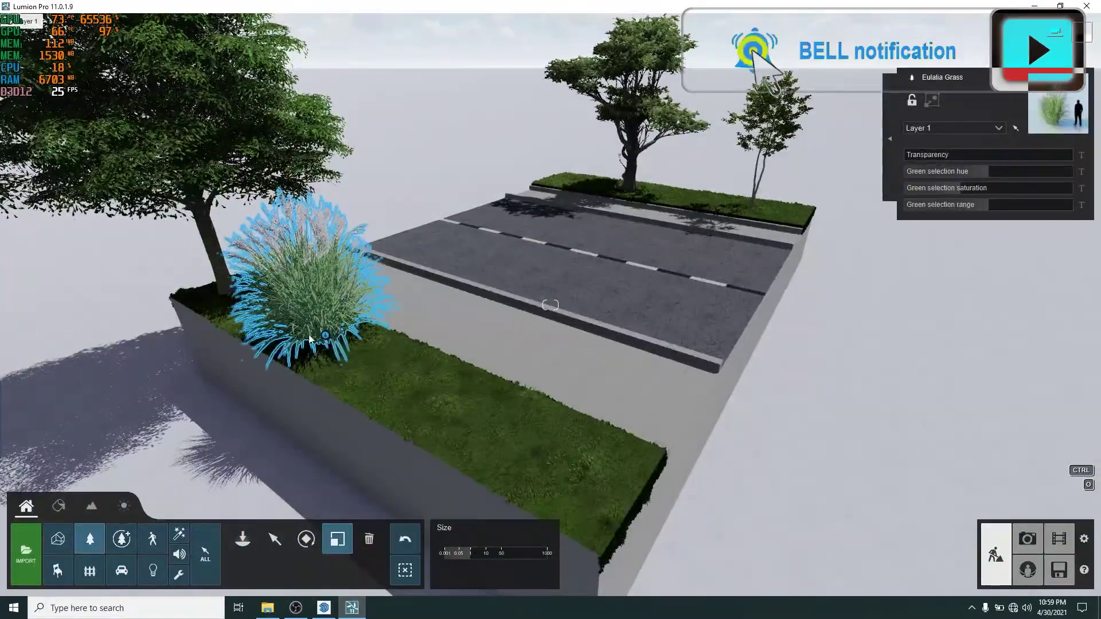
pyautogui.moveTo(470, 554); pyautogui.dragTo(468, 556)
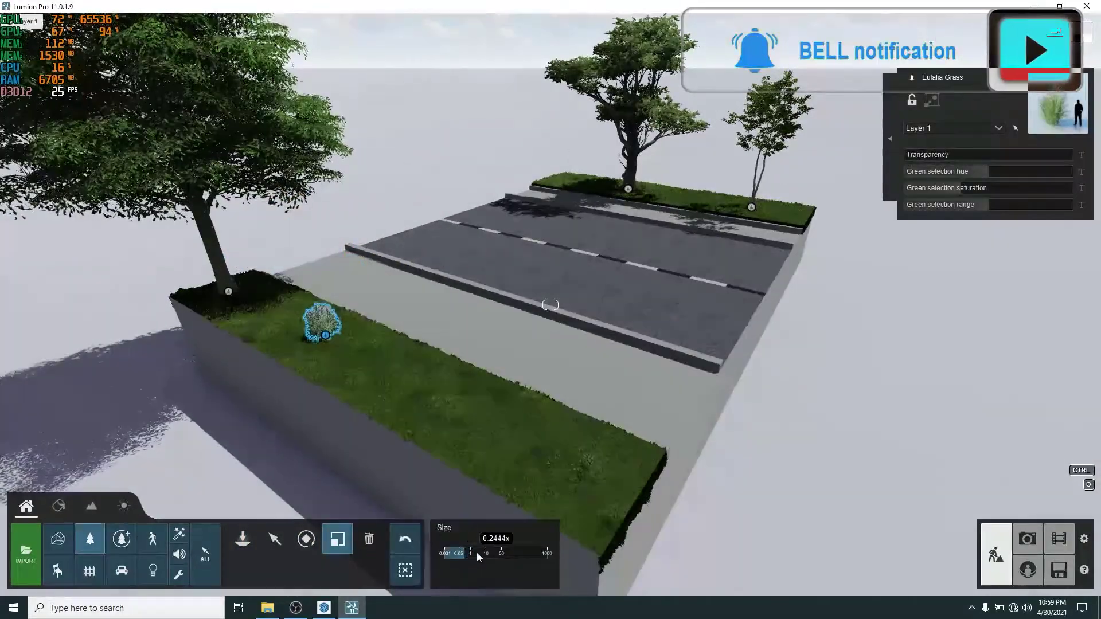
pyautogui.click(468, 555)
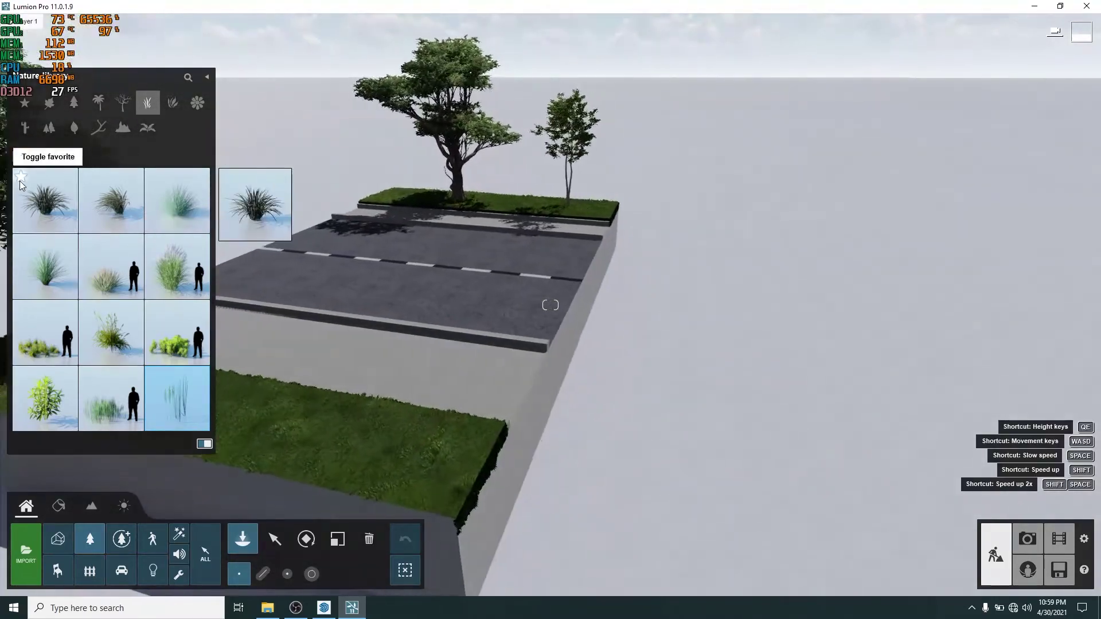
# Step: Place several stones from the rocks category in the near planter grass
pyautogui.click(122, 127)
pyautogui.click(60, 156)
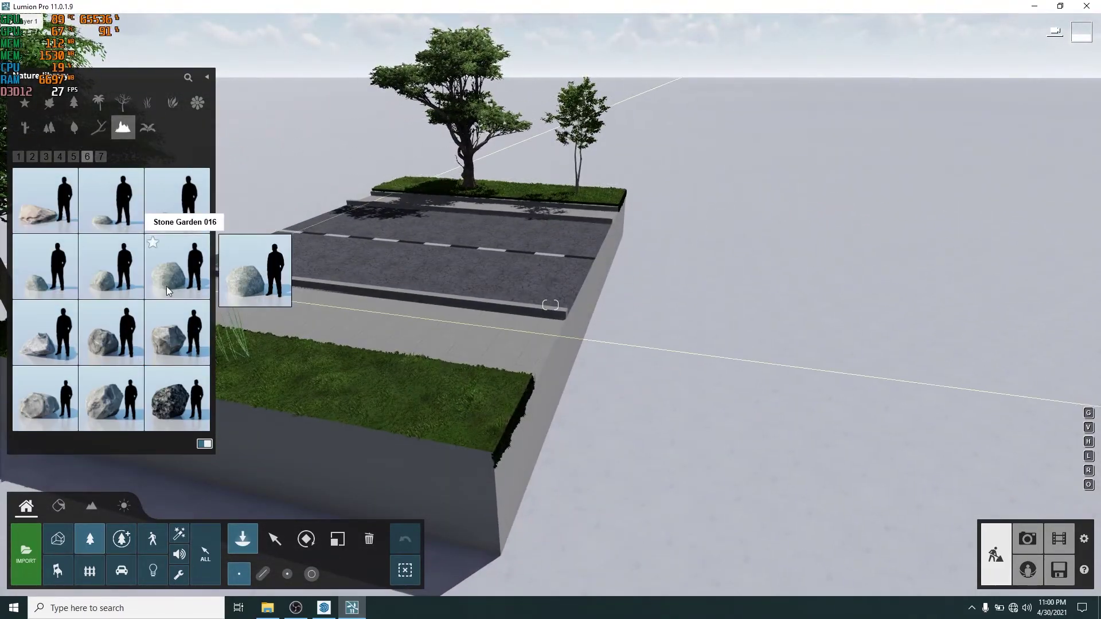
pyautogui.click(294, 395)
pyautogui.click(111, 266)
pyautogui.click(266, 380)
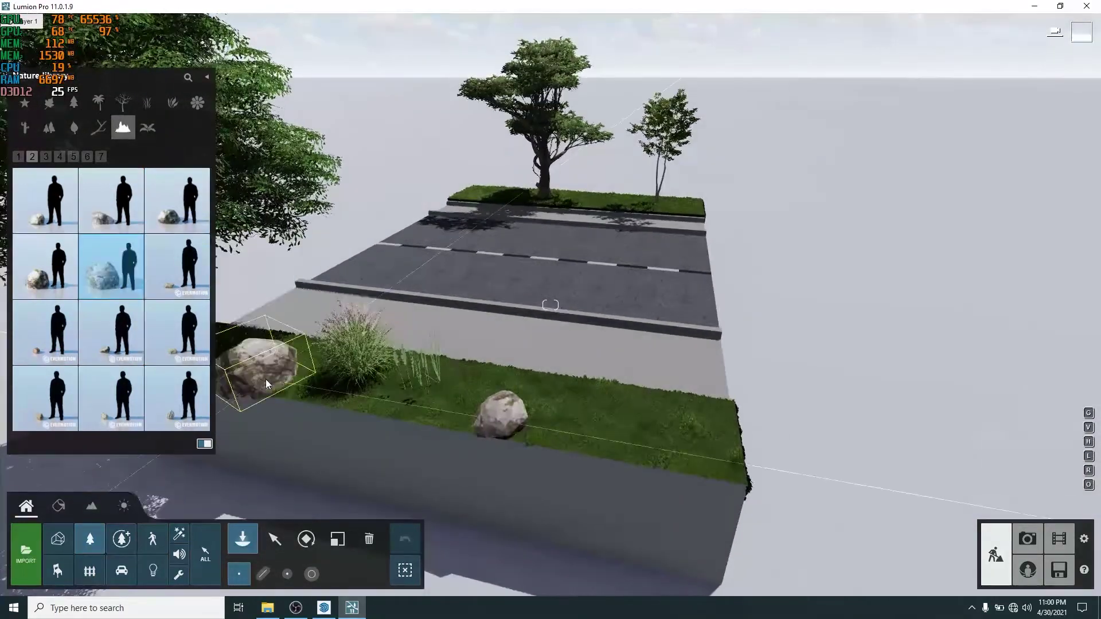
pyautogui.click(274, 539)
# Step: Select Stone 016 and adjust the stones' horizontal position and height
pyautogui.click(389, 372)
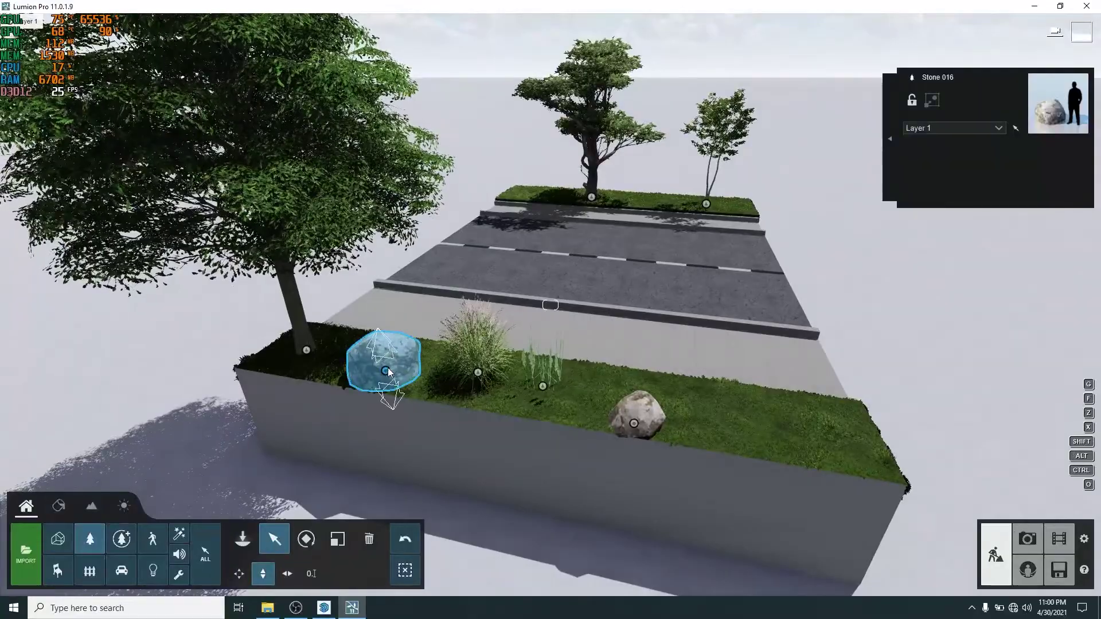
pyautogui.click(287, 574)
pyautogui.press('d')
pyautogui.click(263, 574)
pyautogui.moveTo(448, 475); pyautogui.dragTo(449, 479)
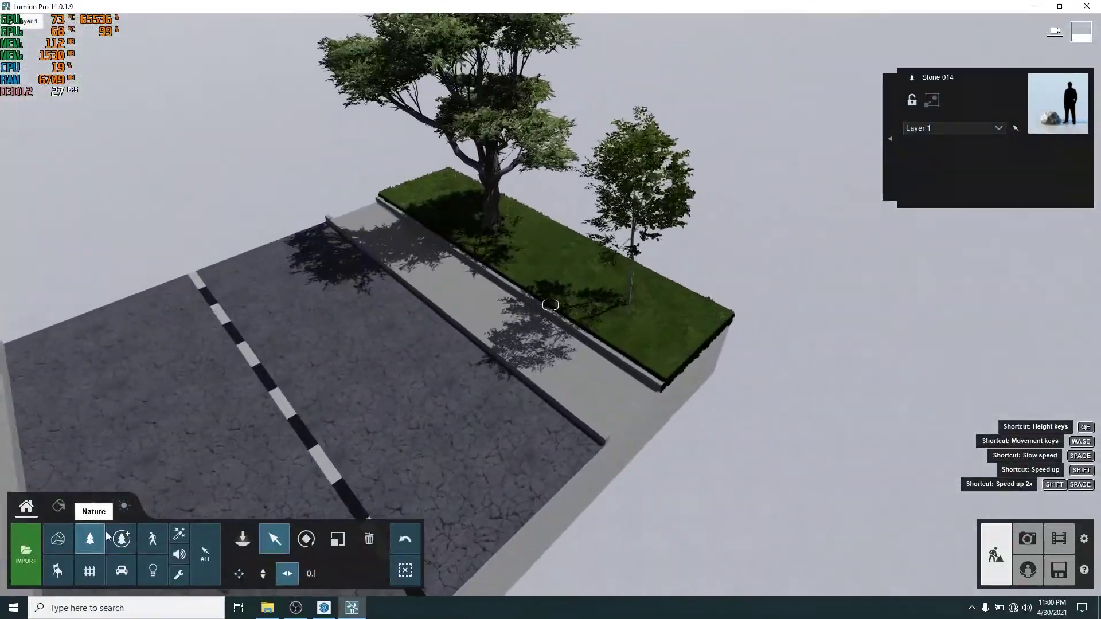
# Step: Place a Chinese Mahonia in the far planter and pick another plant from page 6
pyautogui.click(90, 539)
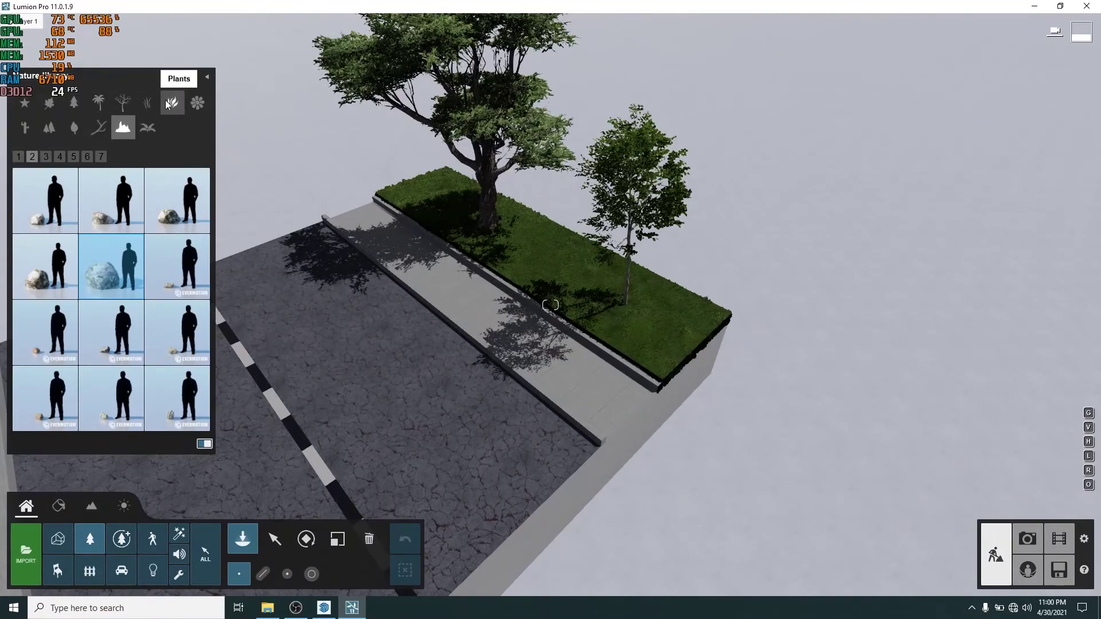
pyautogui.click(166, 103)
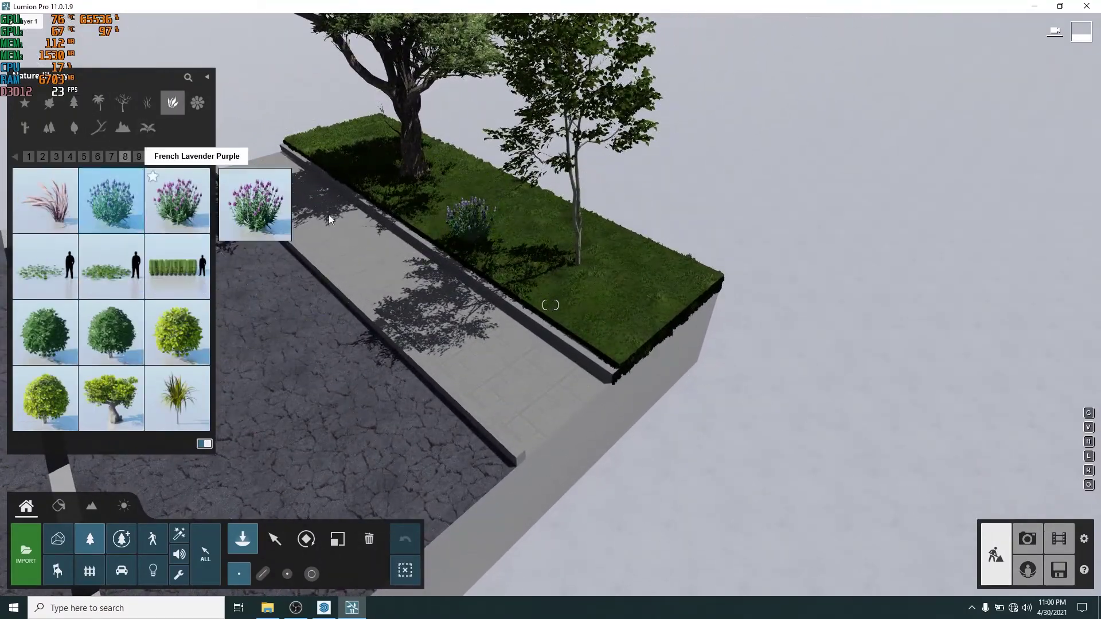
pyautogui.click(70, 157)
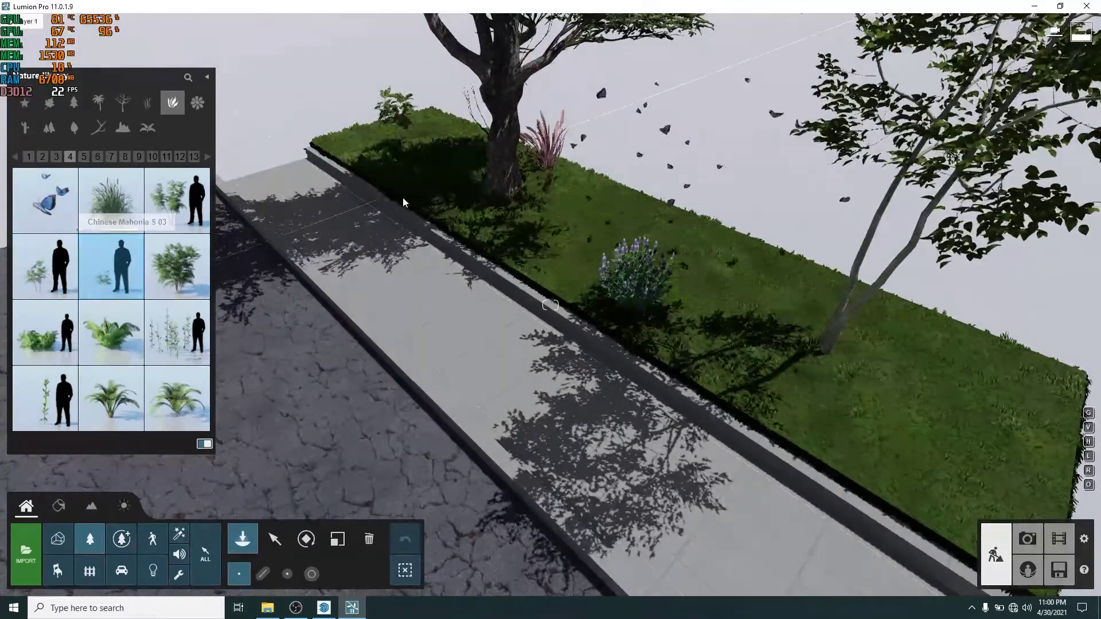
pyautogui.click(177, 266)
pyautogui.click(774, 383)
pyautogui.click(97, 157)
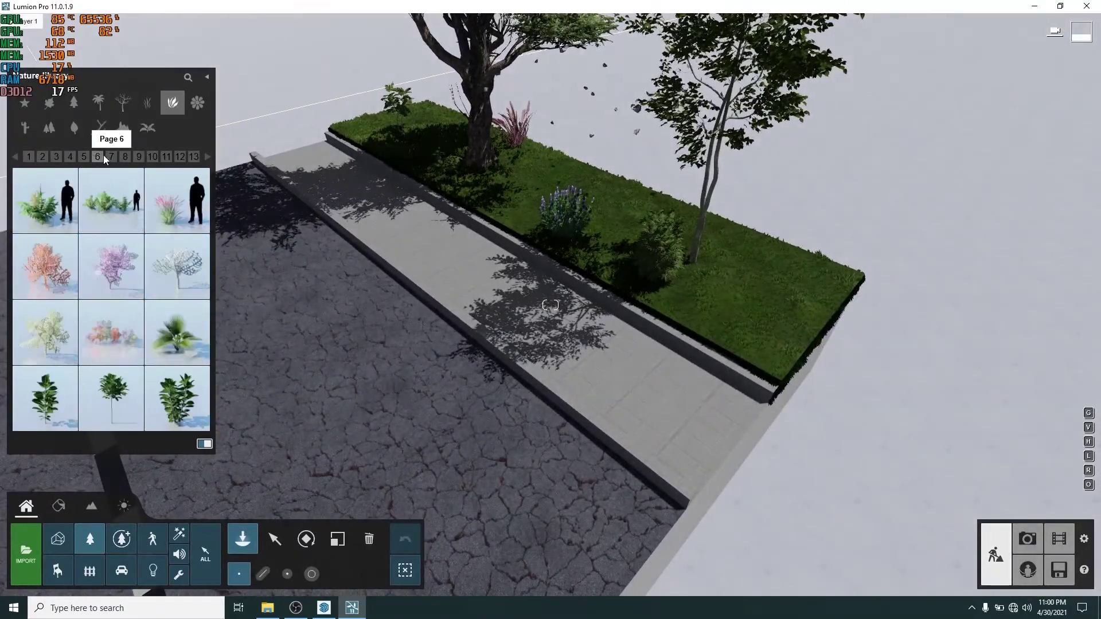
pyautogui.click(177, 206)
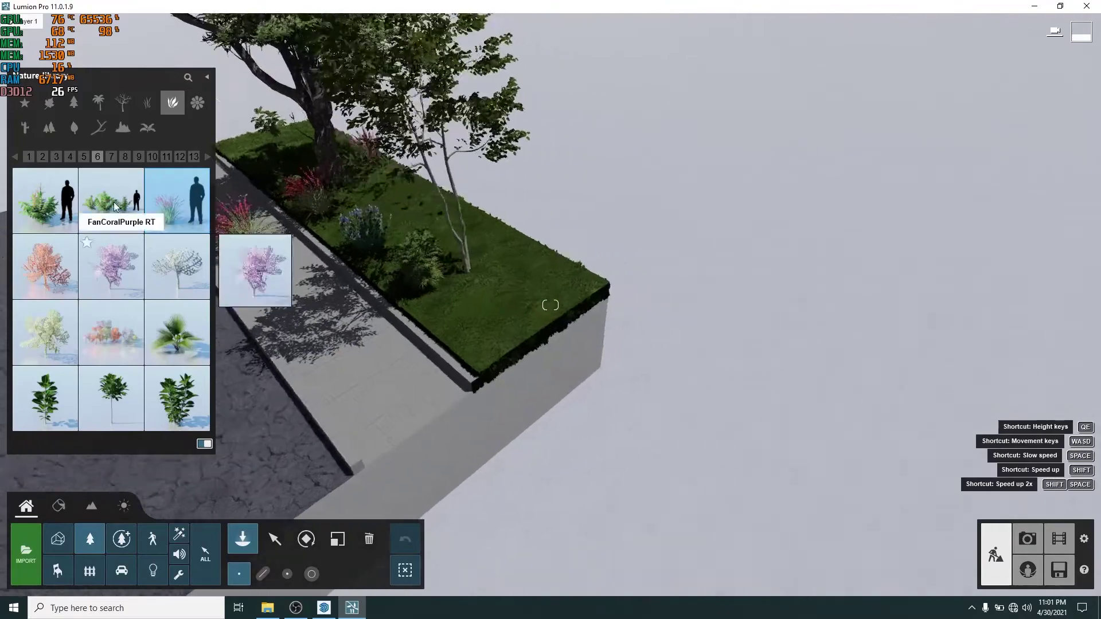
# Step: Browse grasses, leafless trees, bushes and plant pages, picking a bush along the way
pyautogui.click(148, 102)
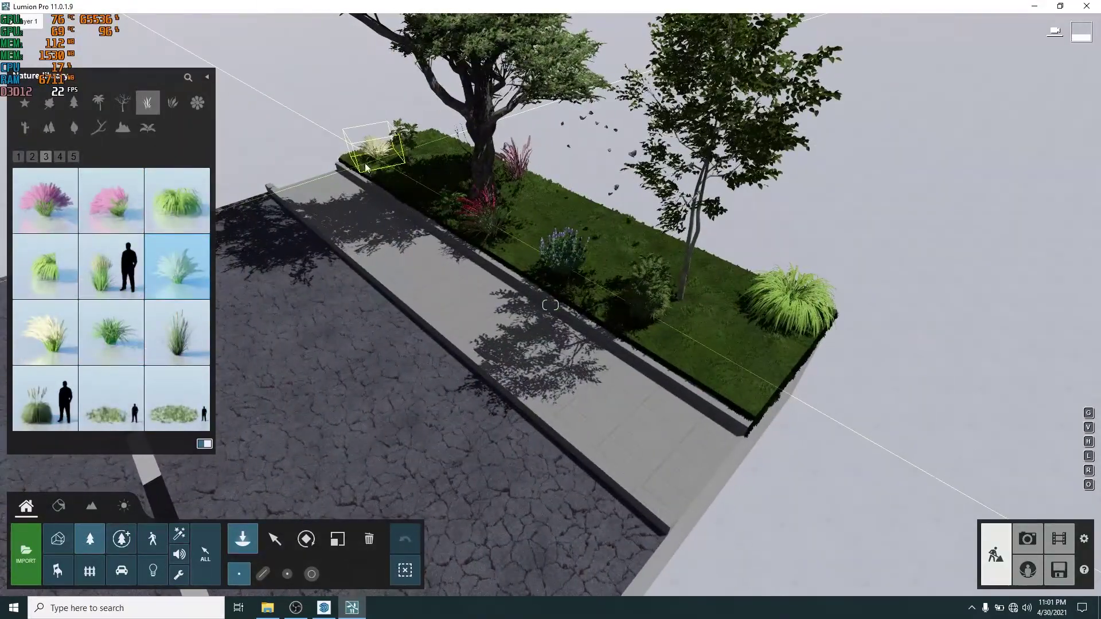
pyautogui.click(123, 102)
pyautogui.click(31, 156)
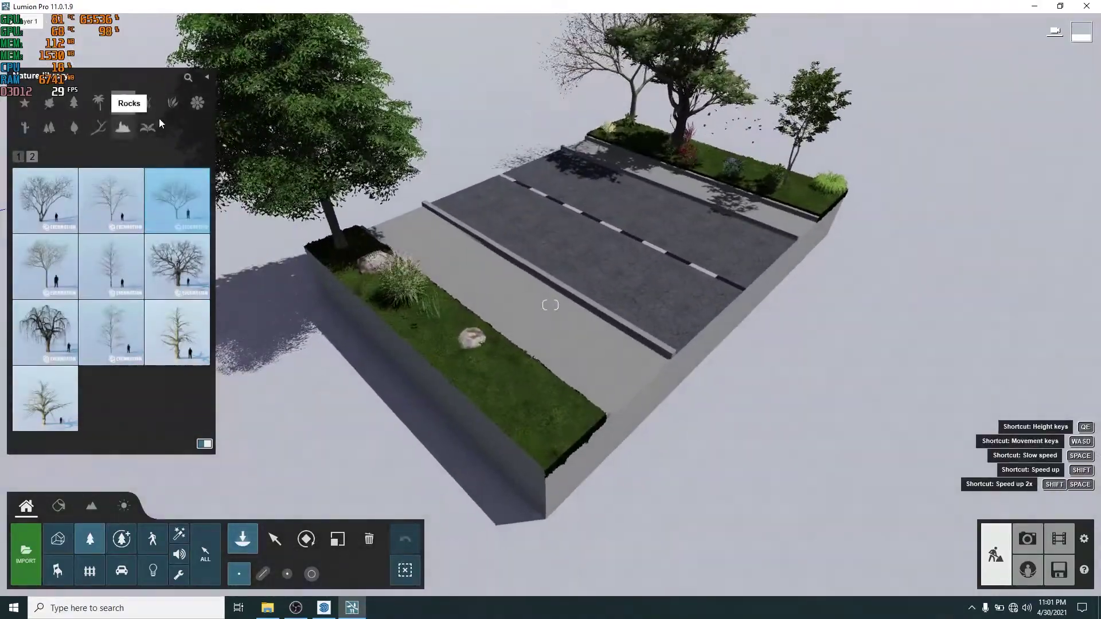
pyautogui.click(172, 102)
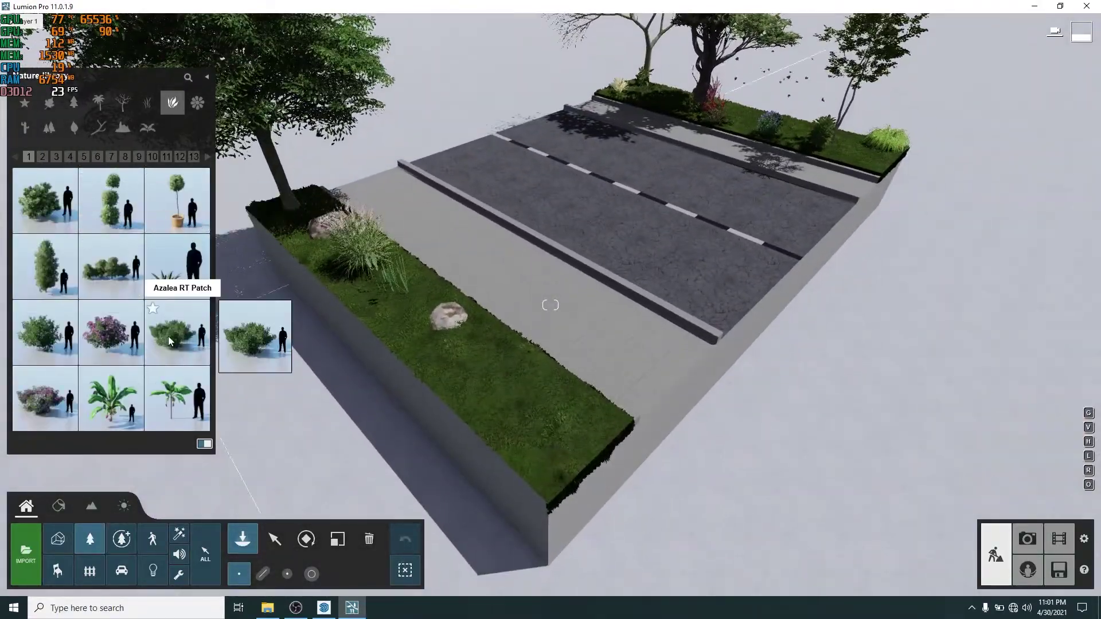
pyautogui.click(70, 157)
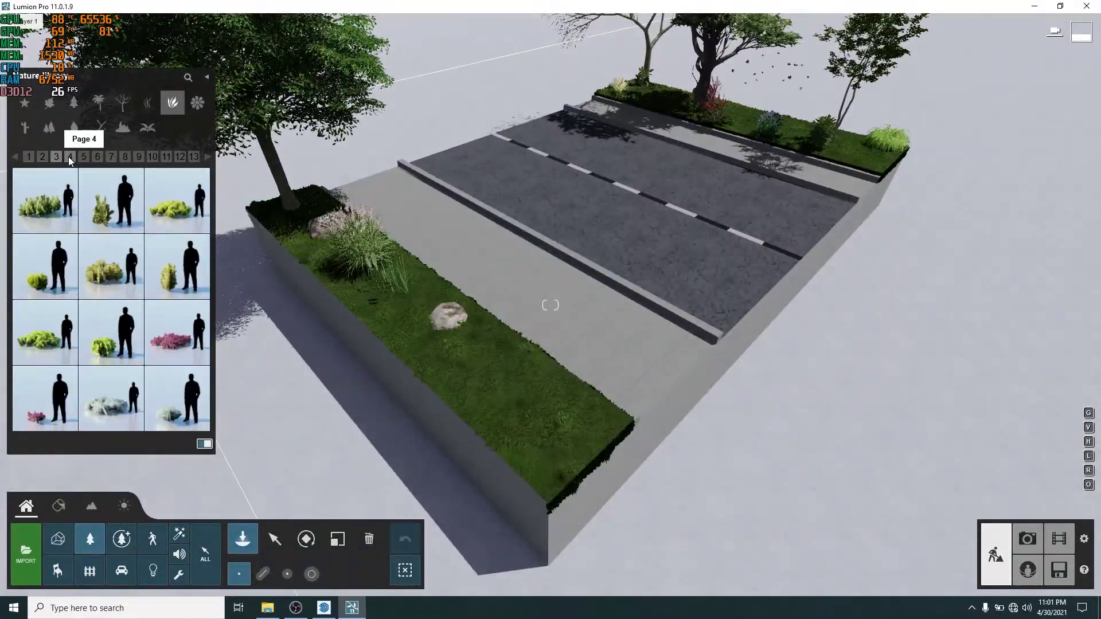
pyautogui.click(158, 261)
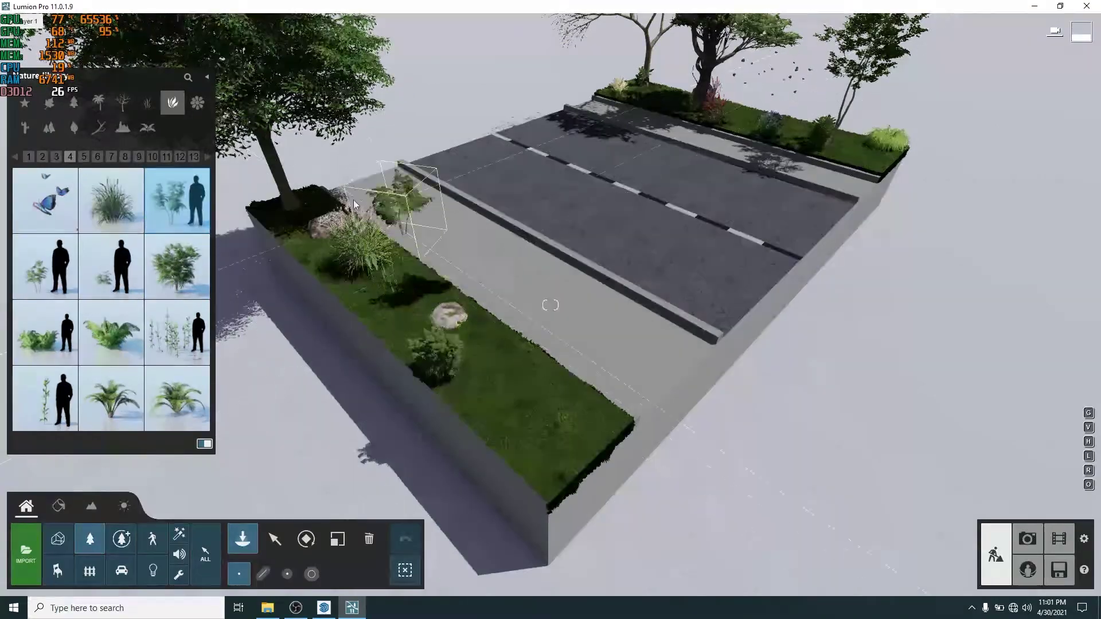
pyautogui.click(84, 157)
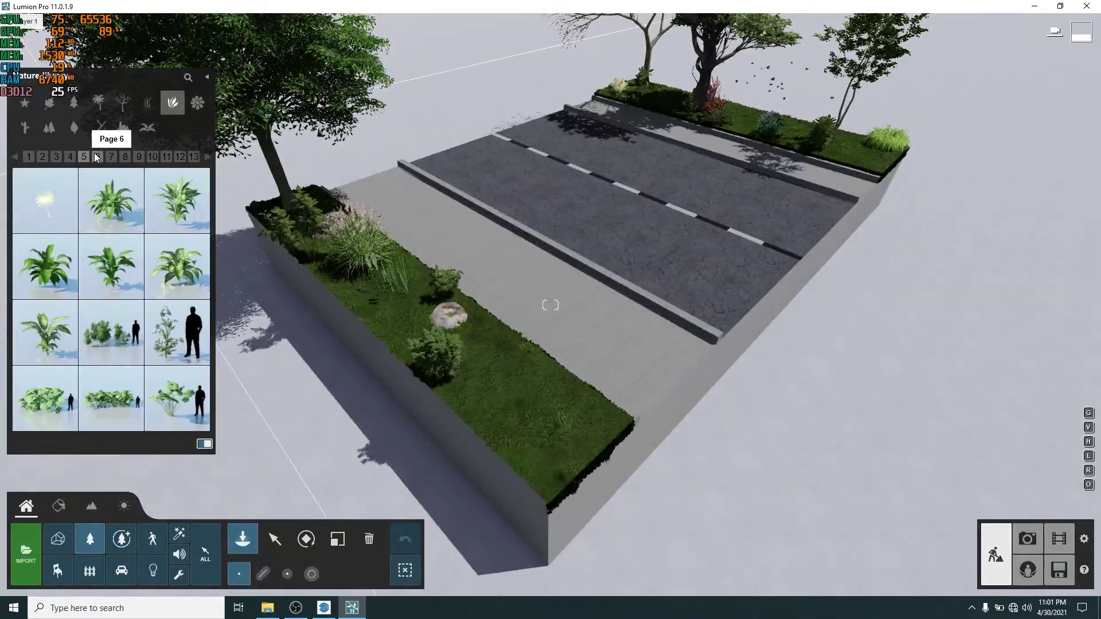
pyautogui.click(111, 157)
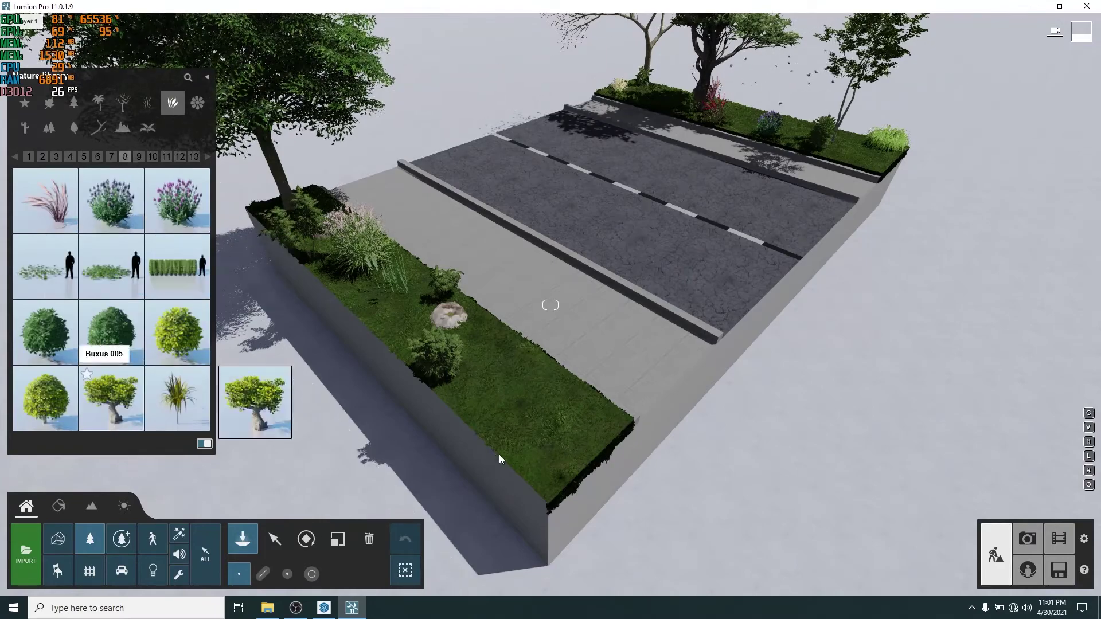
pyautogui.click(153, 157)
pyautogui.click(165, 157)
pyautogui.click(180, 156)
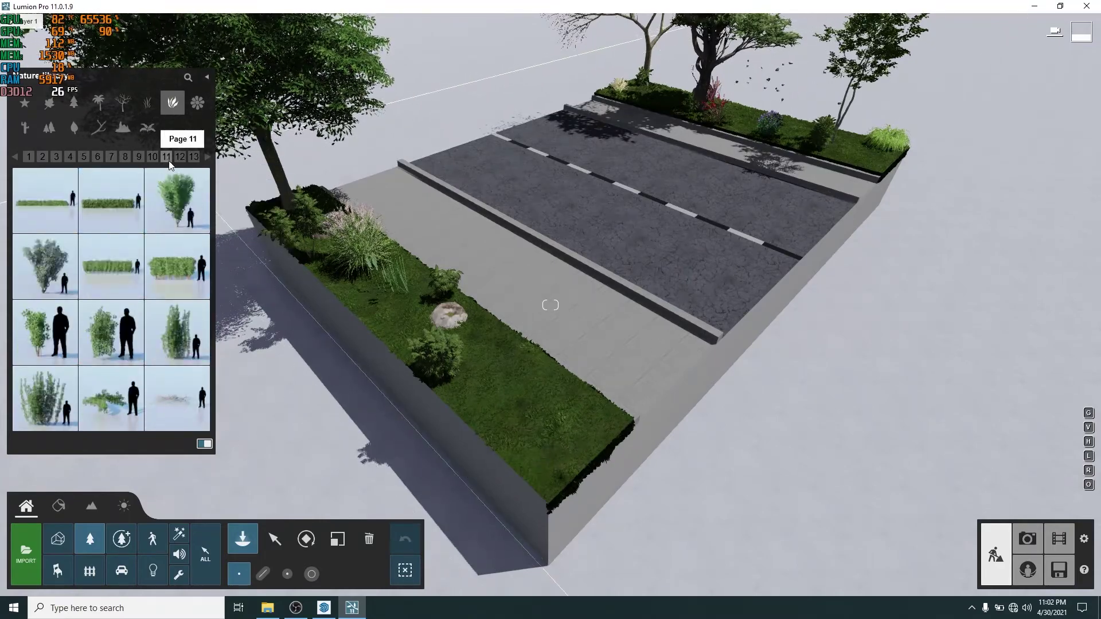
pyautogui.click(207, 157)
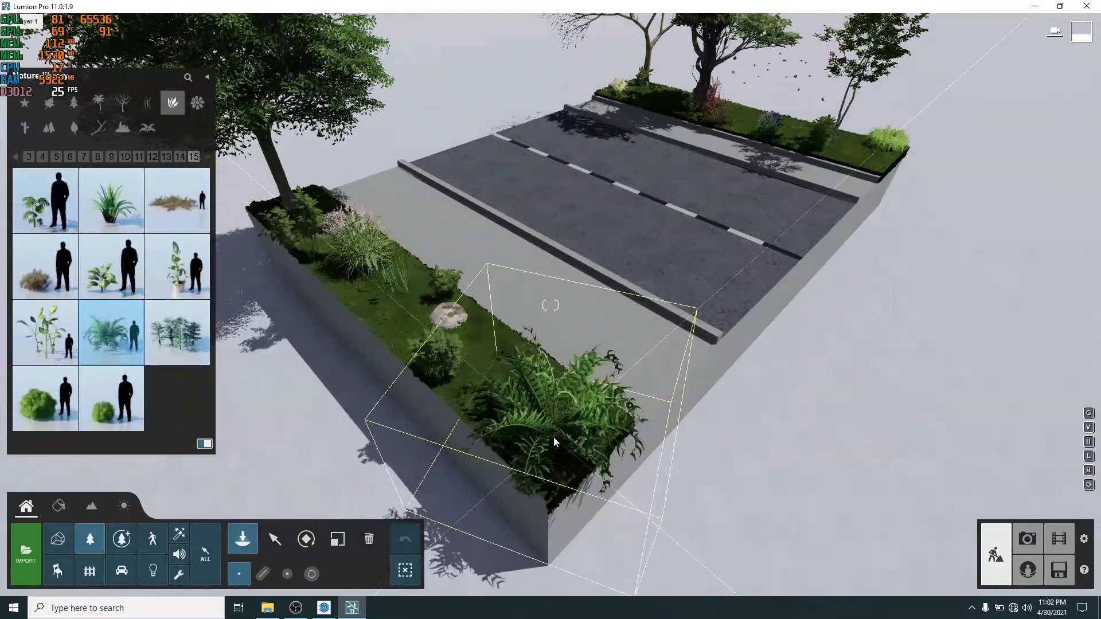
# Step: Pick Stone 015 from the rocks category and place it on the planter corner
pyautogui.click(122, 127)
pyautogui.click(33, 156)
pyautogui.click(262, 230)
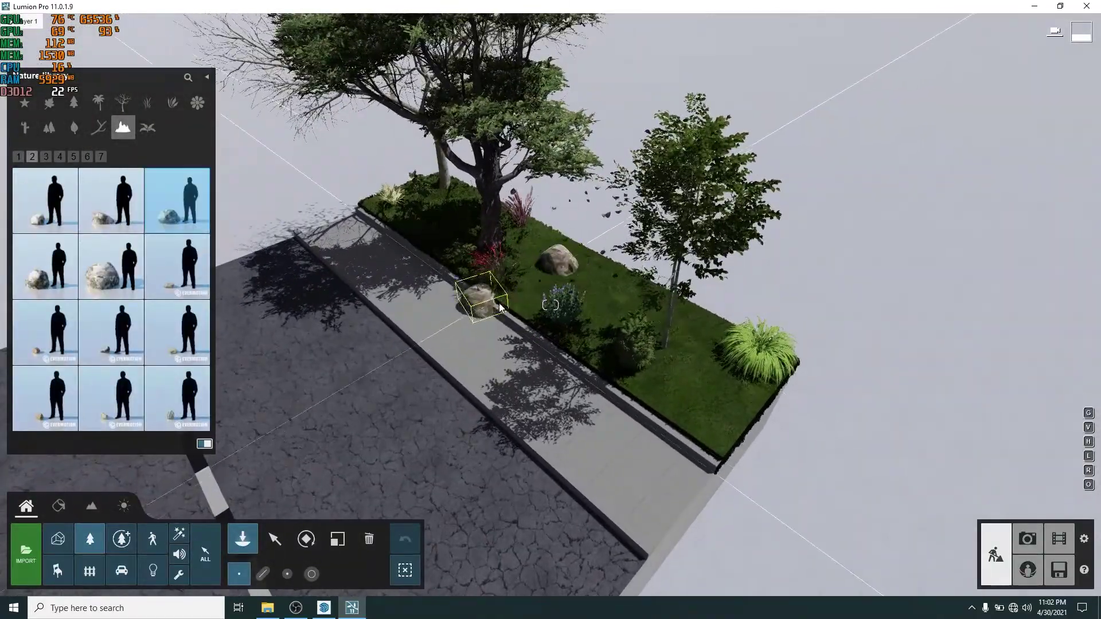
pyautogui.click(585, 410)
pyautogui.click(274, 539)
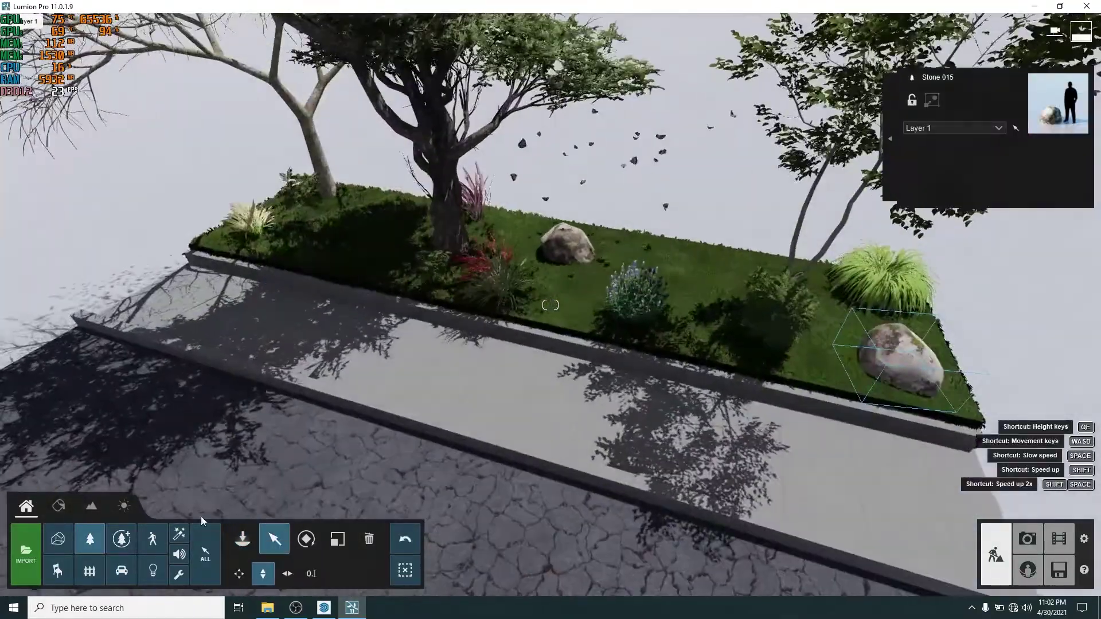
pyautogui.click(242, 540)
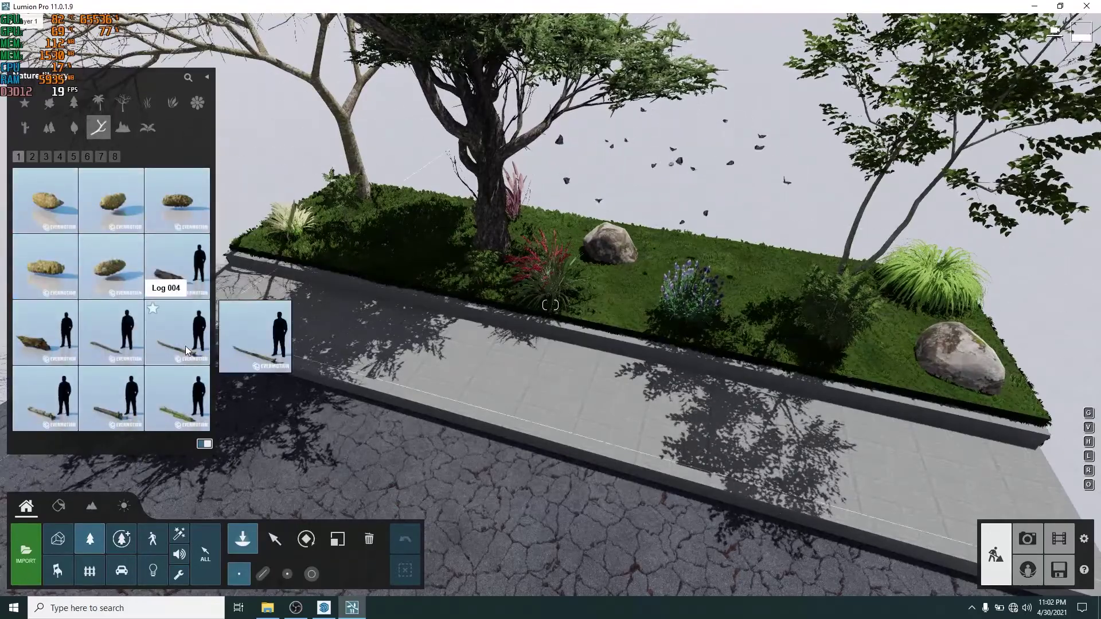
# Step: Pick a fallen log and browse log pages while turning toward the near grass strip
pyautogui.click(32, 157)
pyautogui.click(178, 336)
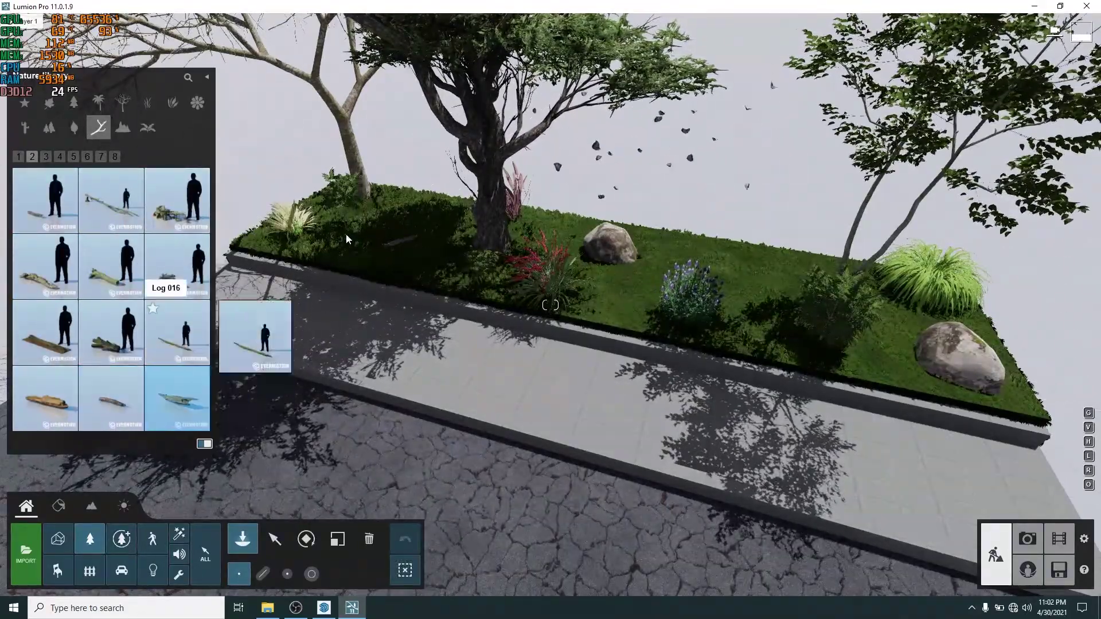
pyautogui.press('s')
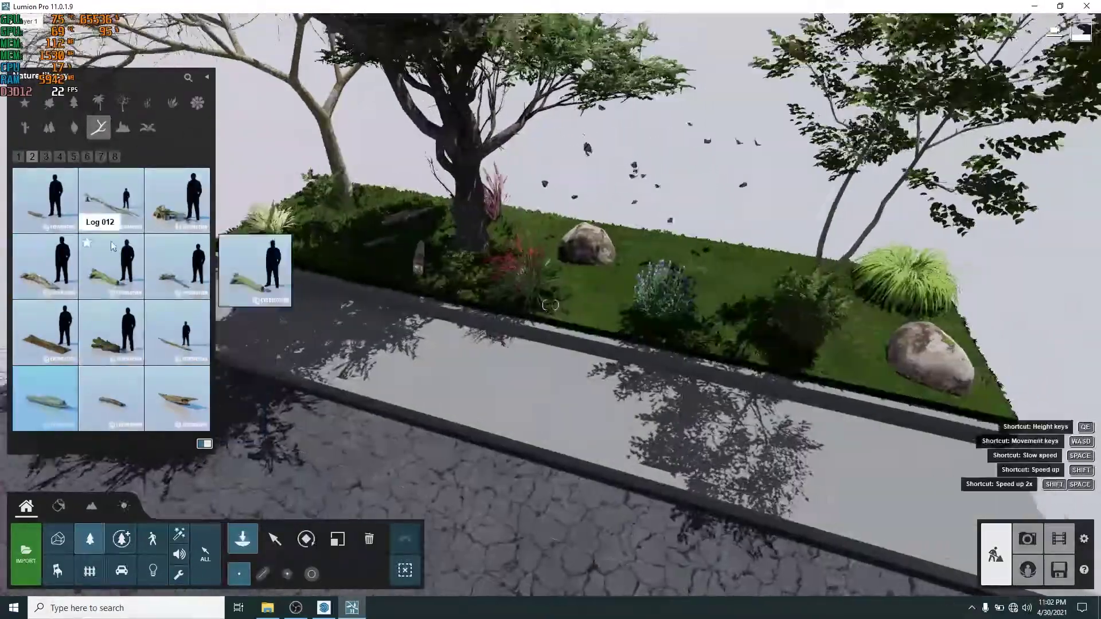
pyautogui.click(59, 157)
pyautogui.moveTo(402, 401); pyautogui.dragTo(241, 510, button='right')
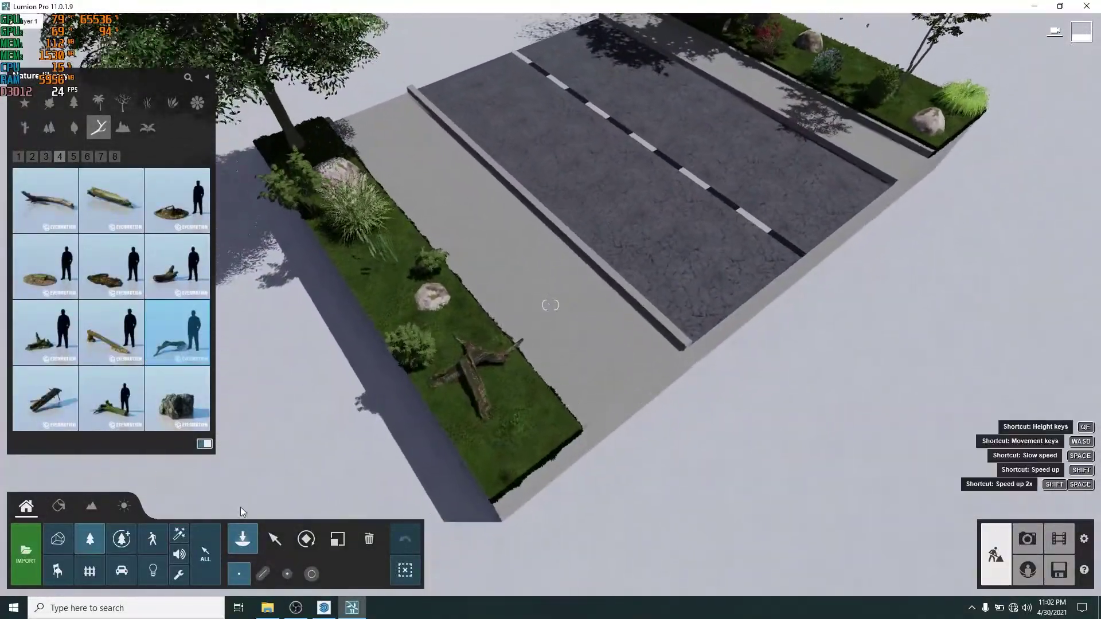
# Step: Place two Fine-detail Nature trees on the grass strip
pyautogui.click(121, 539)
pyautogui.click(177, 175)
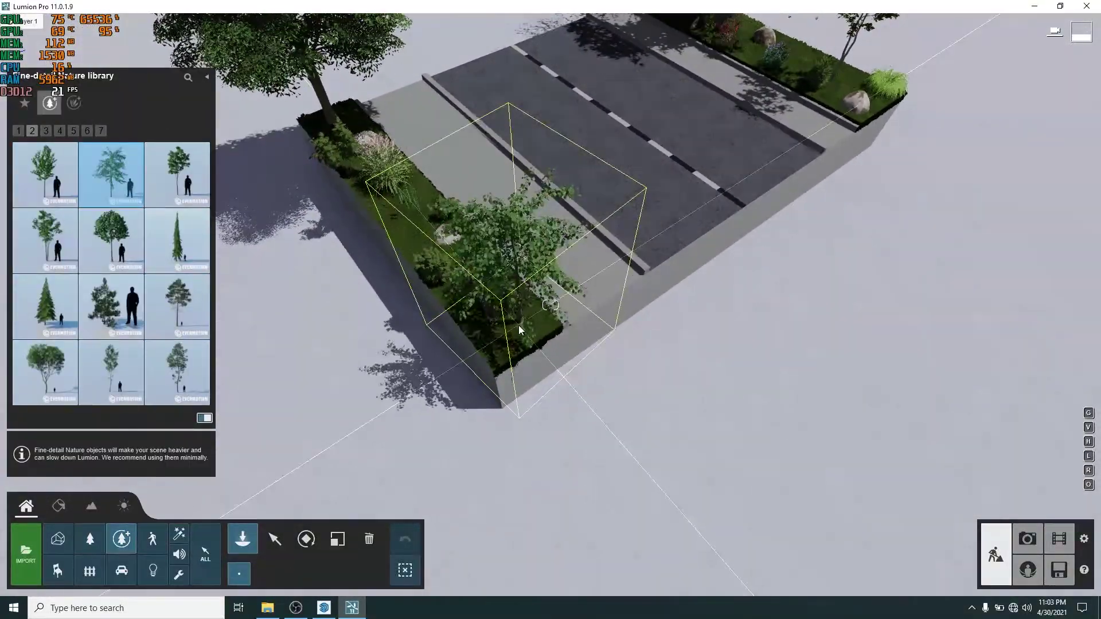
pyautogui.click(518, 325)
pyautogui.scroll(3, 499, 309)
pyautogui.click(479, 294)
pyautogui.scroll(3, 343, 349)
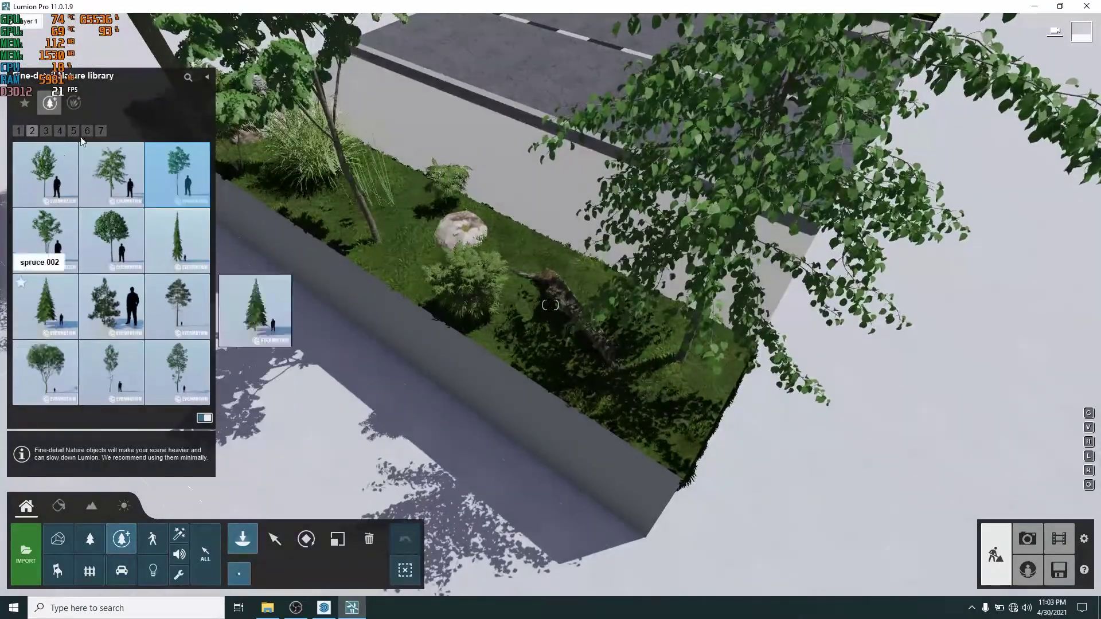
# Step: Browse detailed plants, then return to the regular Nature grasses and plants
pyautogui.click(74, 103)
pyautogui.click(46, 131)
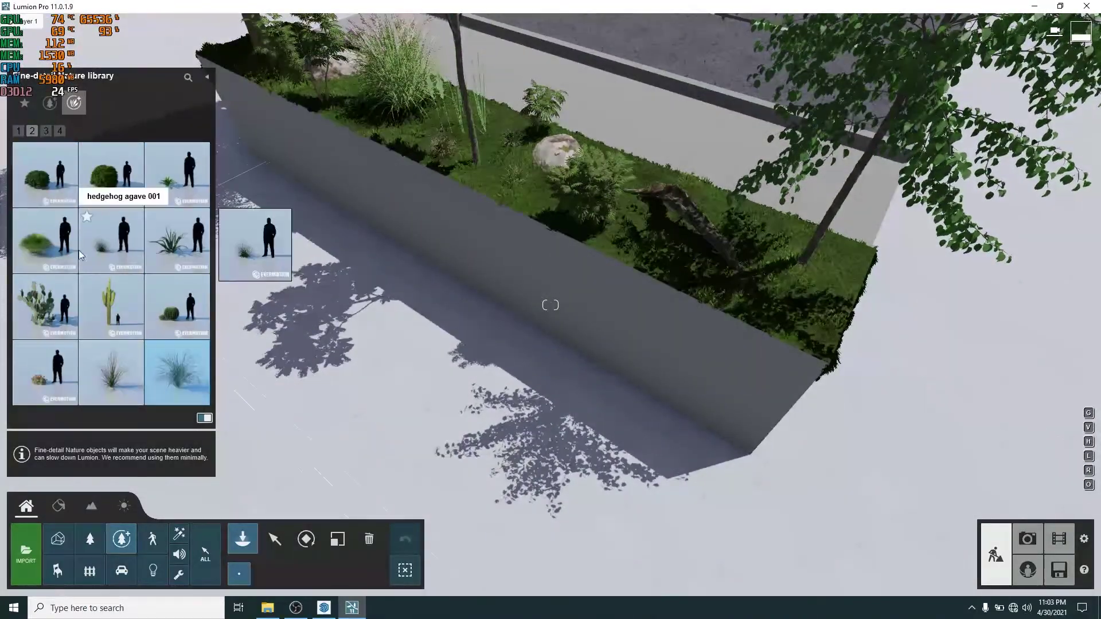
pyautogui.click(87, 538)
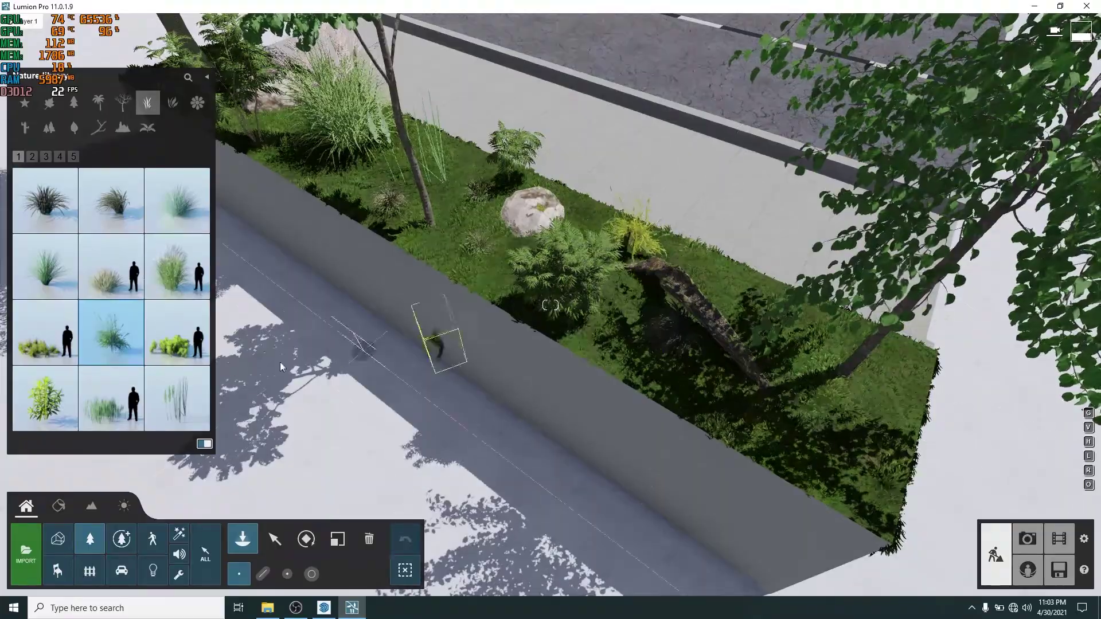
pyautogui.press('d')
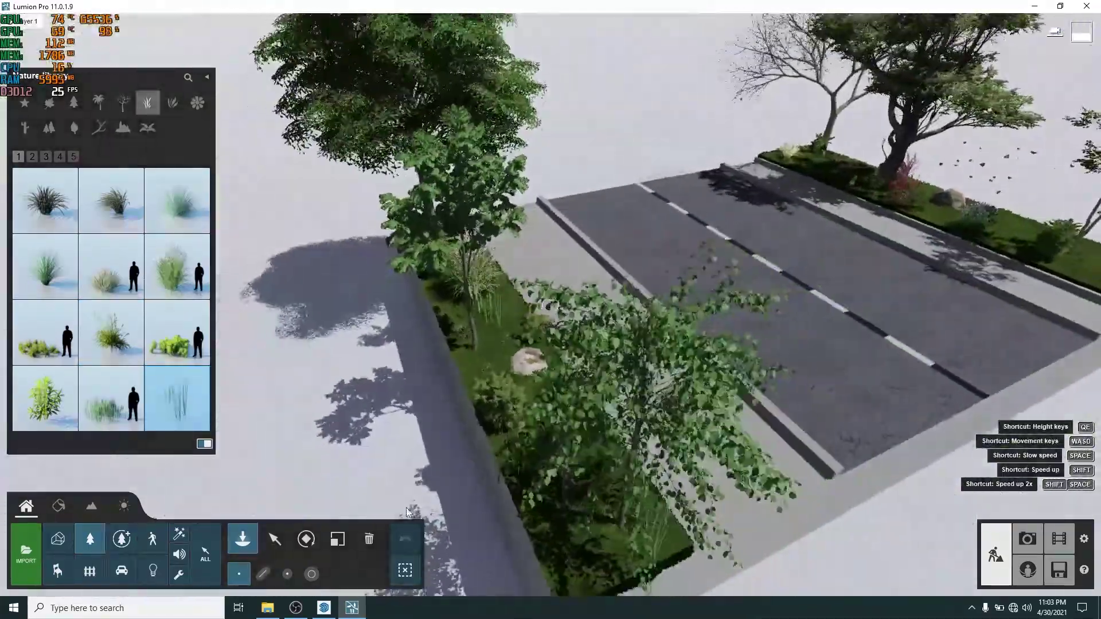
# Step: Place the white car from Transport page 3 on the road and rotate it along the street
pyautogui.click(121, 571)
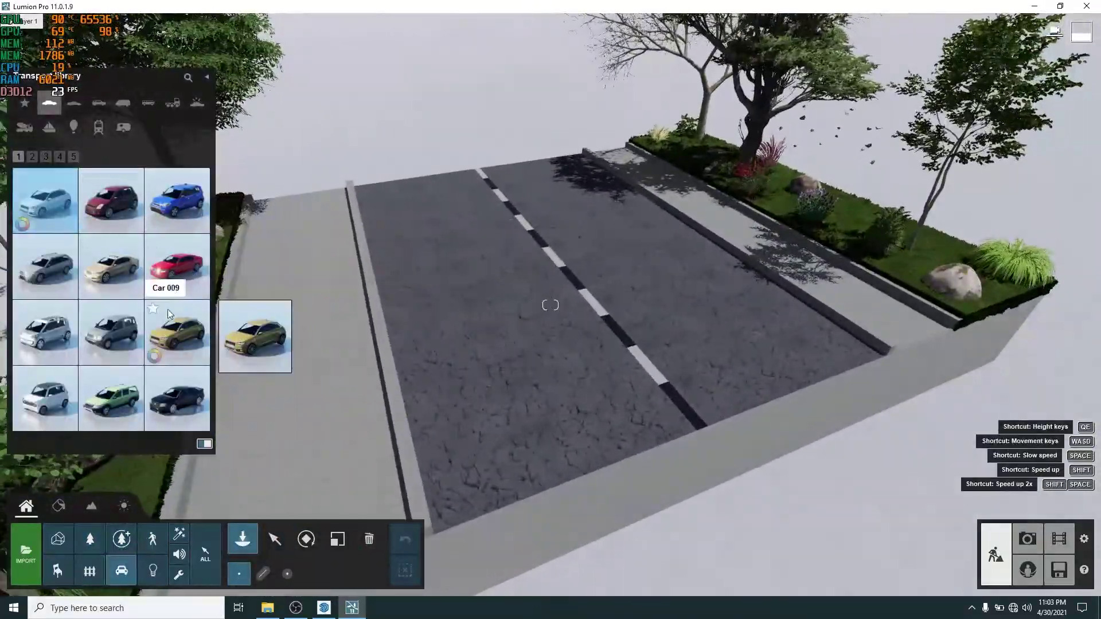
pyautogui.click(46, 157)
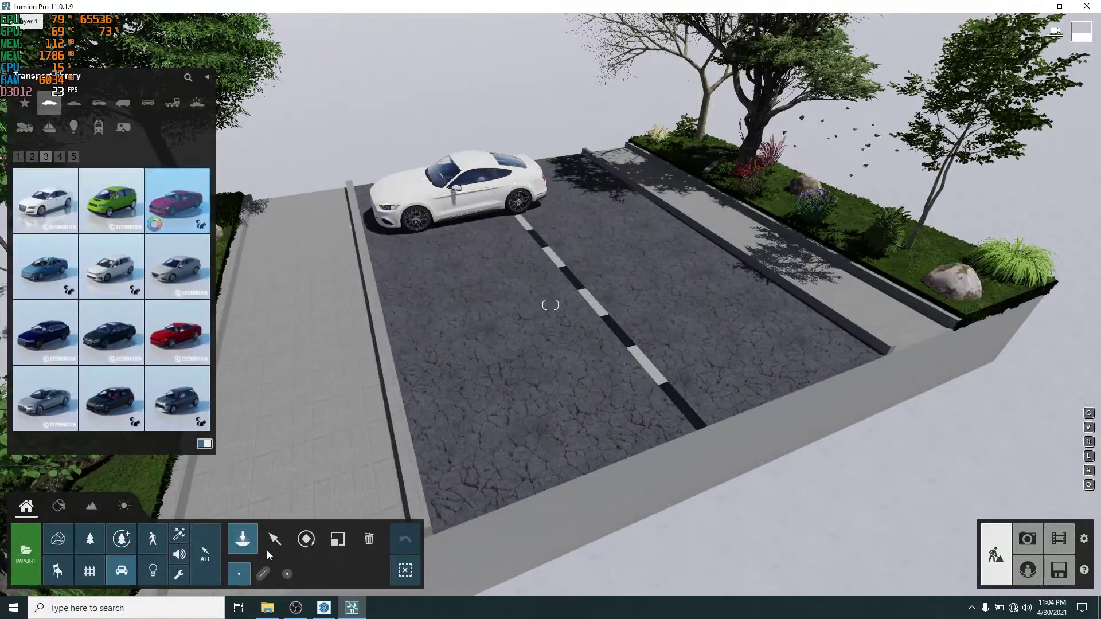
pyautogui.click(306, 539)
pyautogui.moveTo(462, 208); pyautogui.dragTo(540, 229)
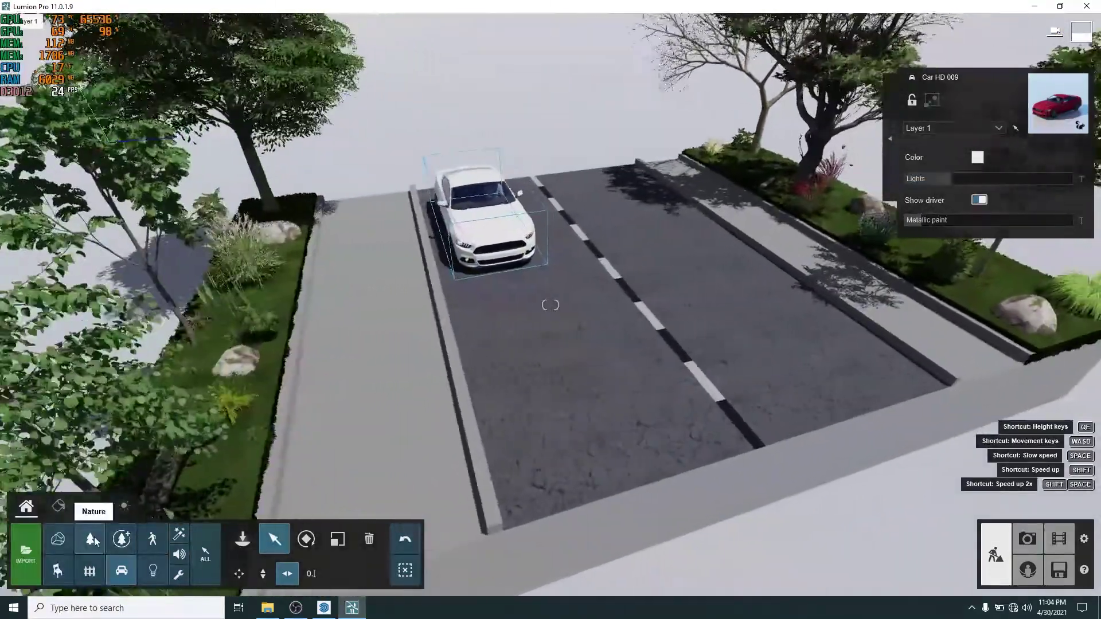
pyautogui.click(90, 570)
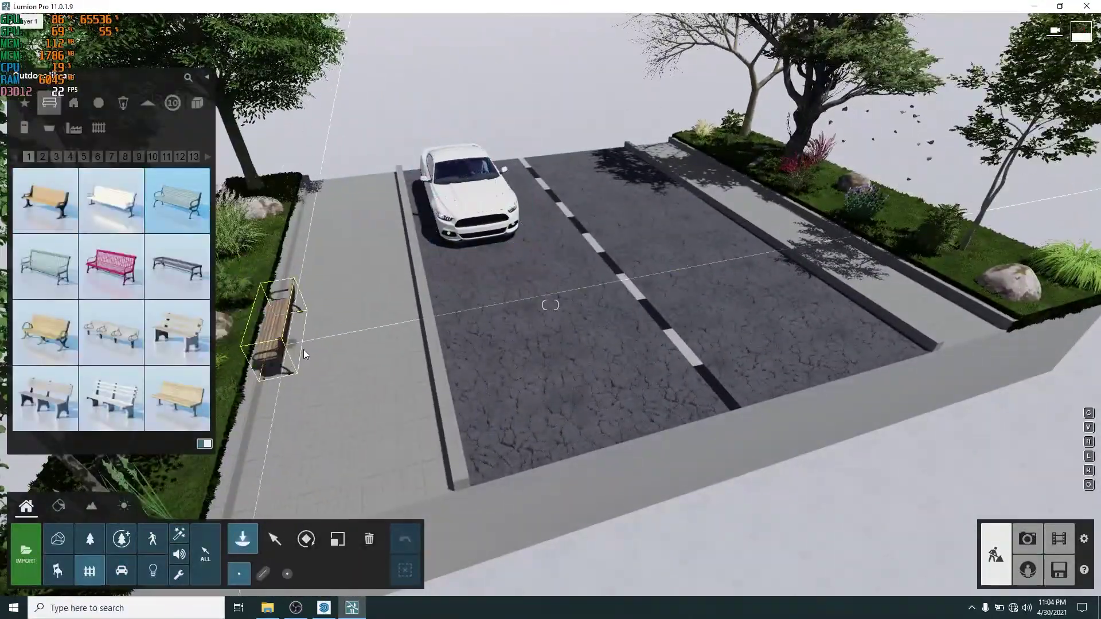
# Step: Place wooden benches along the left sidewalk and on the right sidewalk
pyautogui.click(304, 350)
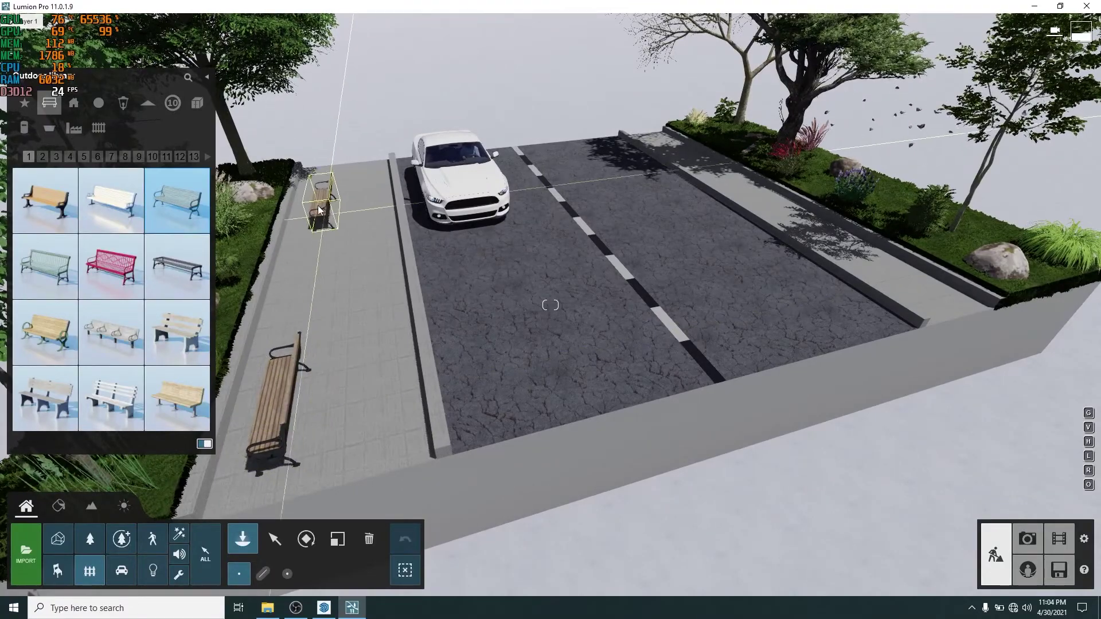
pyautogui.click(320, 211)
pyautogui.click(274, 539)
pyautogui.keyDown('ctrl'); pyautogui.click(274, 407); pyautogui.keyUp('ctrl')
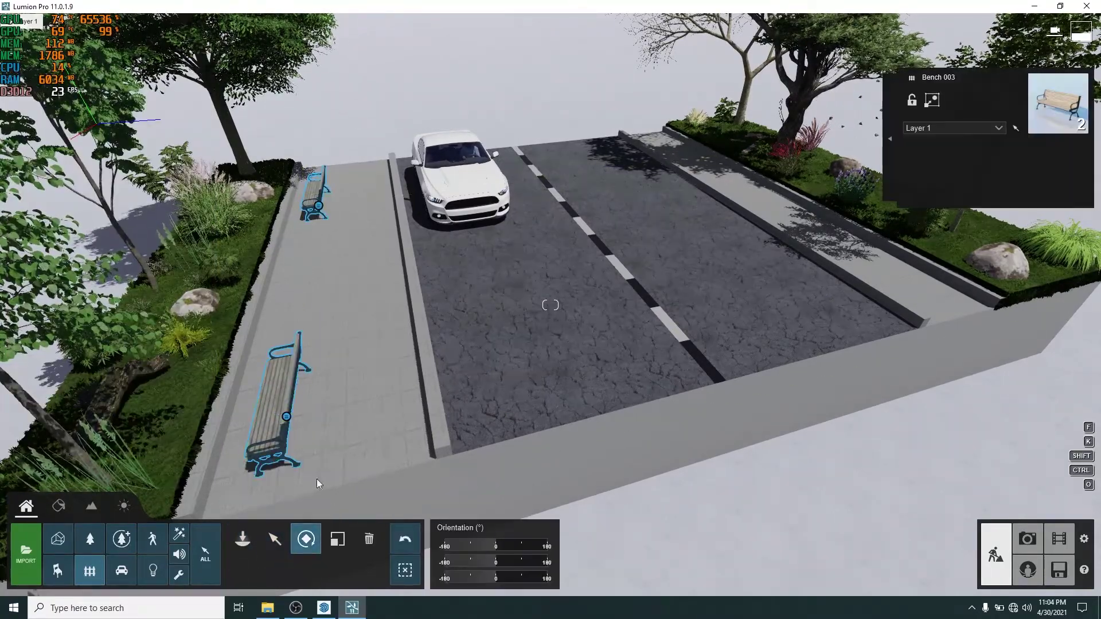
pyautogui.moveTo(604, 195); pyautogui.dragTo(489, 240, button='right')
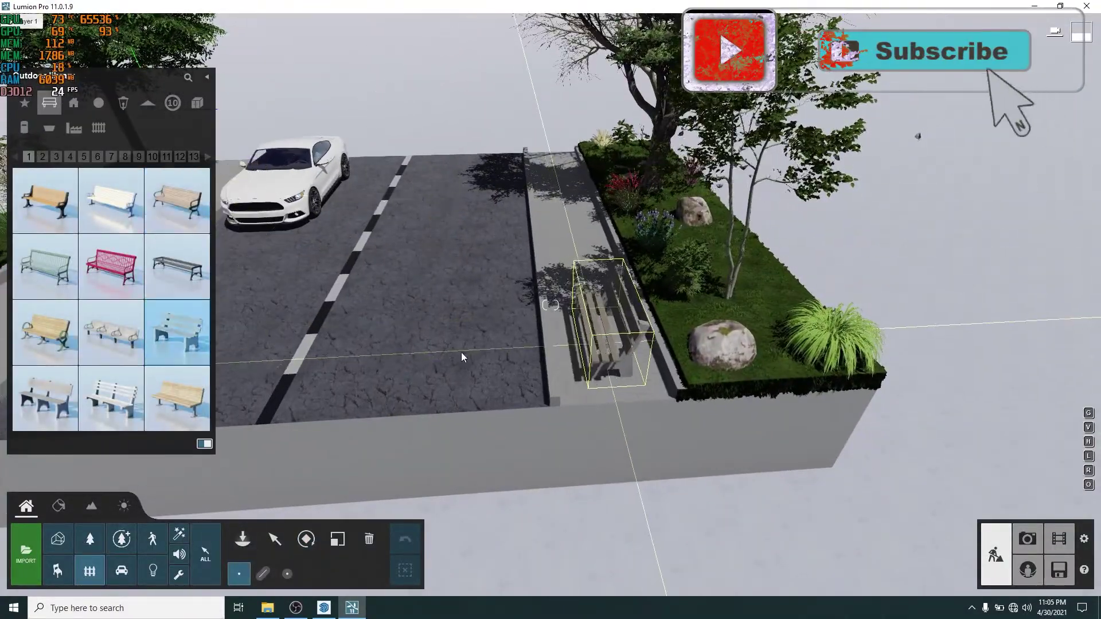
pyautogui.click(563, 190)
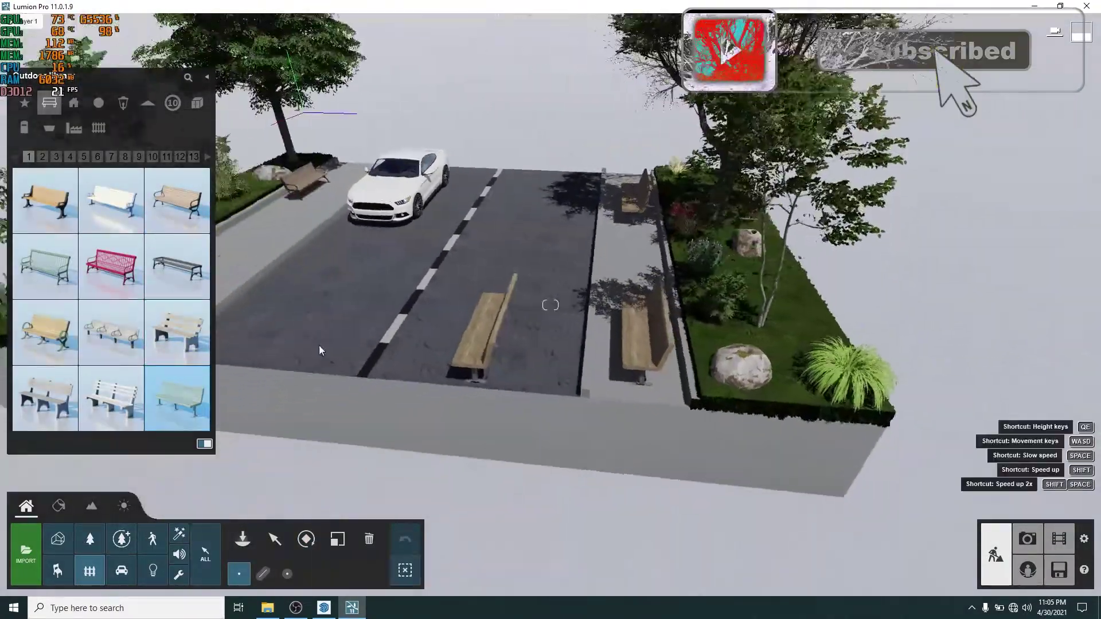
# Step: Select Bench 012 on the right sidewalk and reposition it with the Move tool
pyautogui.click(153, 540)
pyautogui.click(274, 539)
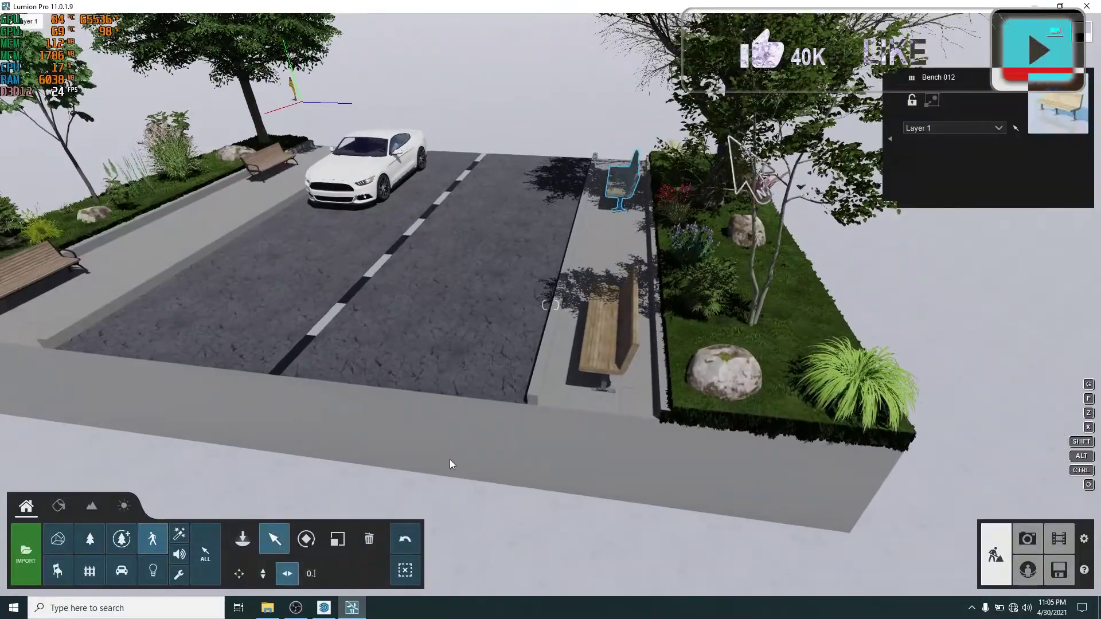
pyautogui.click(451, 462)
pyautogui.click(96, 574)
pyautogui.click(623, 344)
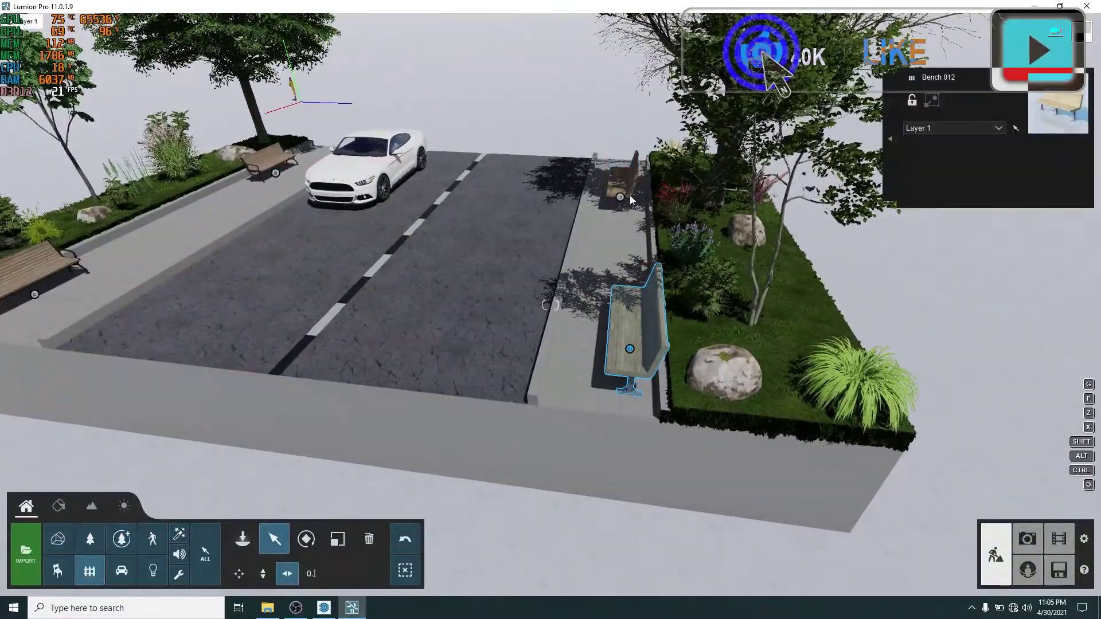
pyautogui.scroll(3, 634, 199)
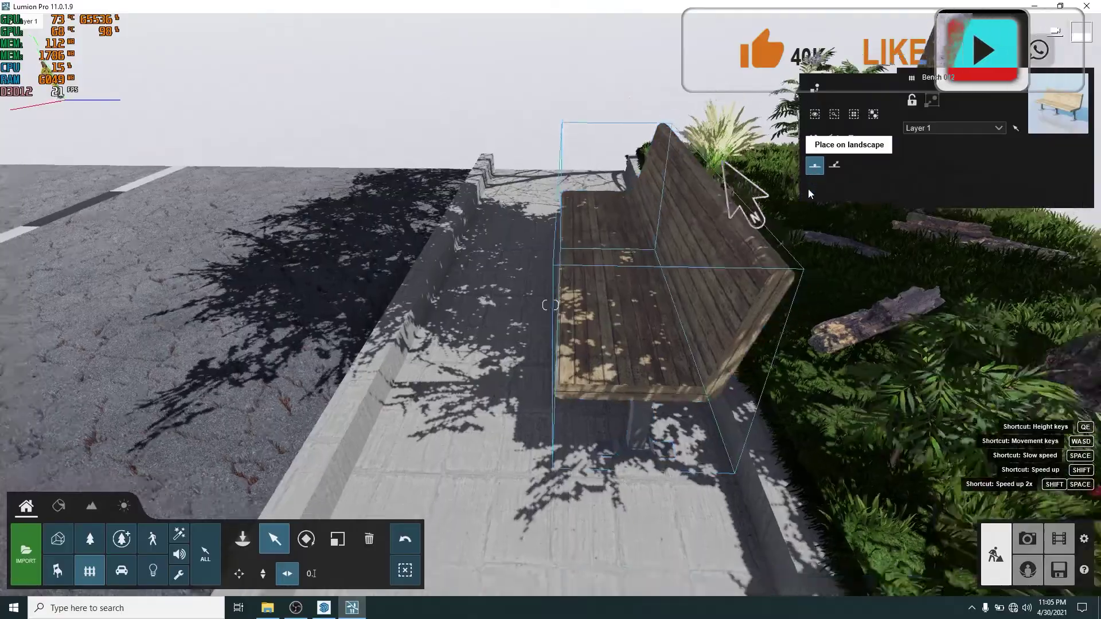
pyautogui.moveTo(737, 197); pyautogui.dragTo(573, 496, button='right')
pyautogui.scroll(-2, 575, 495)
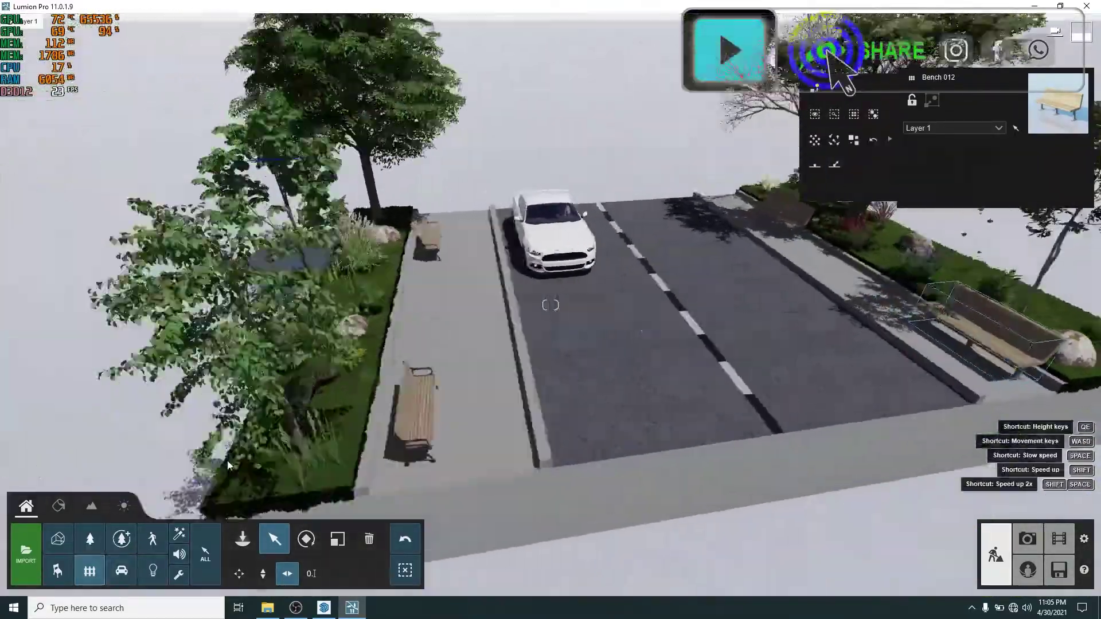
pyautogui.click(153, 539)
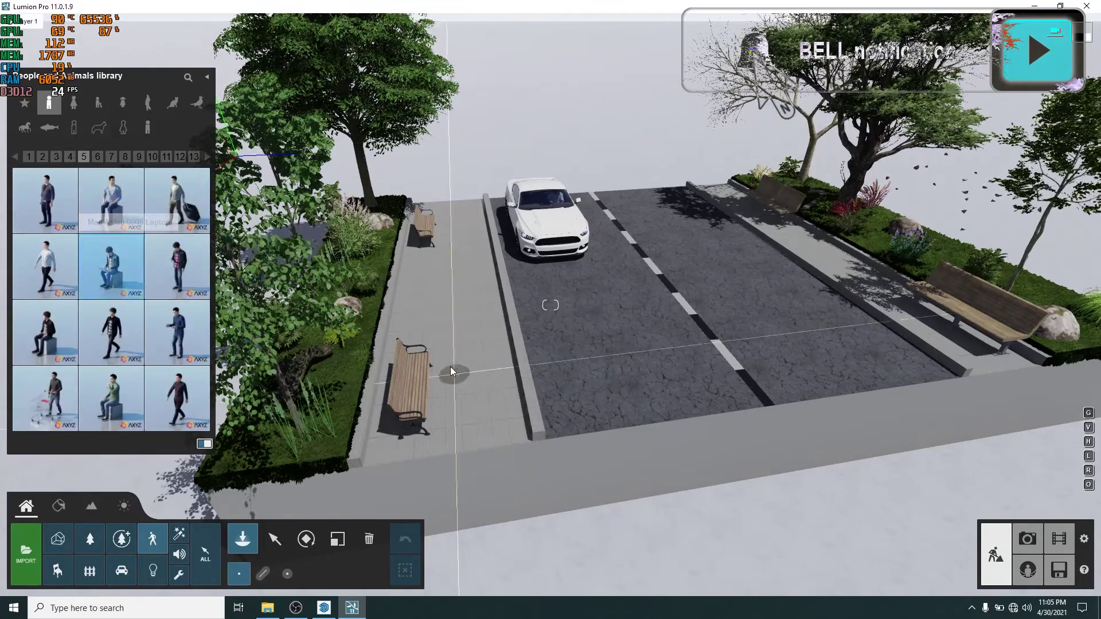
# Step: Place a seated man on the bench, a walking man on the sidewalk, and a cyclist on the road
pyautogui.click(423, 402)
pyautogui.scroll(3, 423, 402)
pyautogui.click(306, 539)
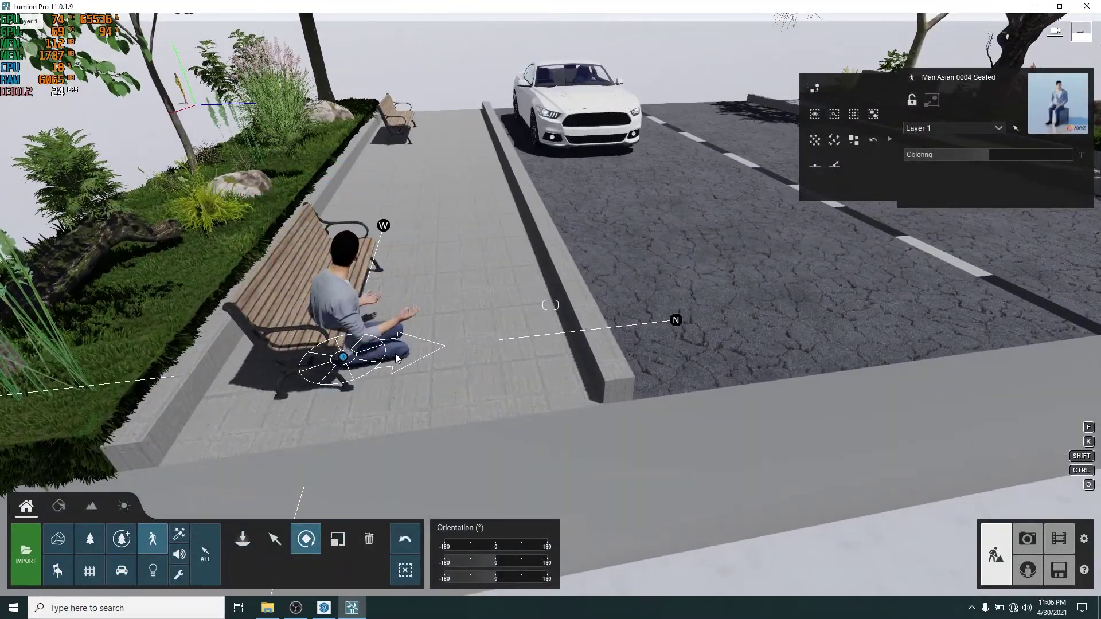
pyautogui.scroll(-5, 343, 324)
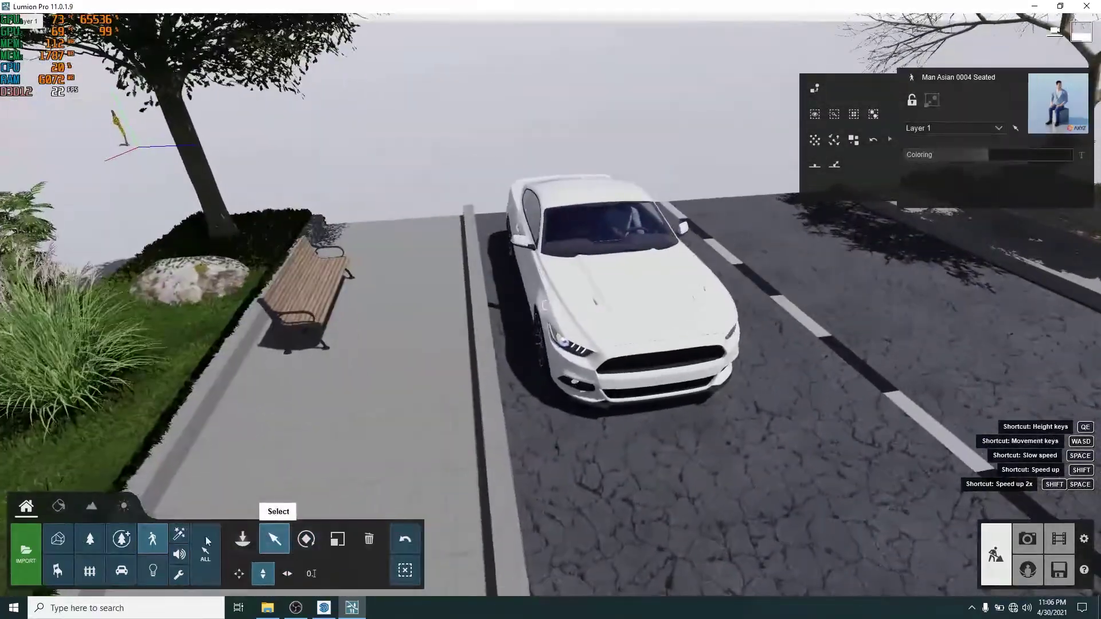
pyautogui.click(242, 539)
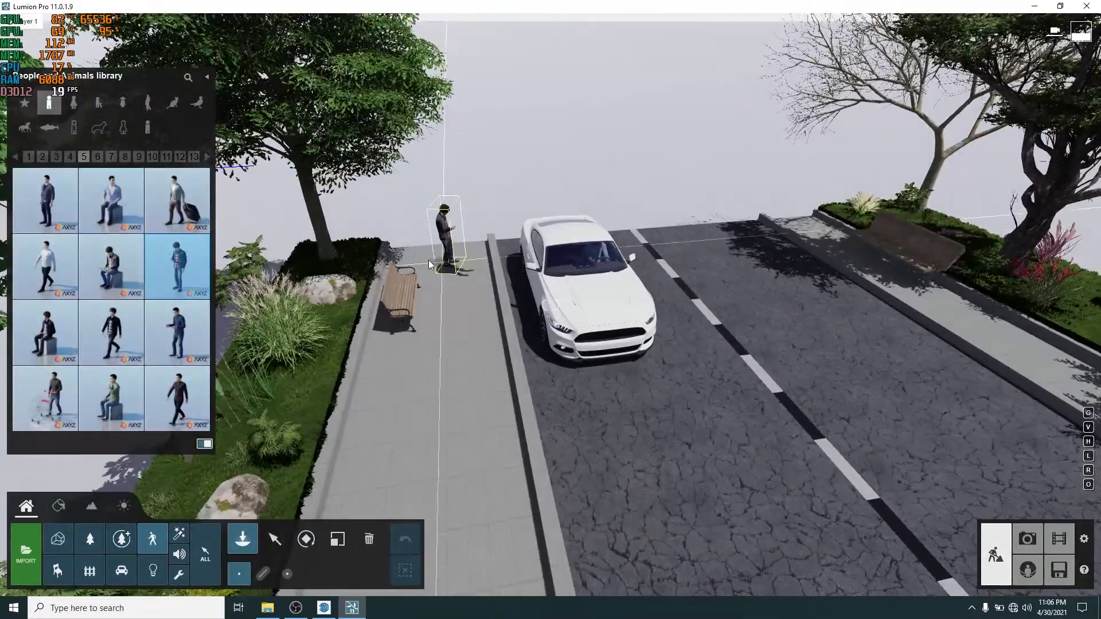
pyautogui.press('r')
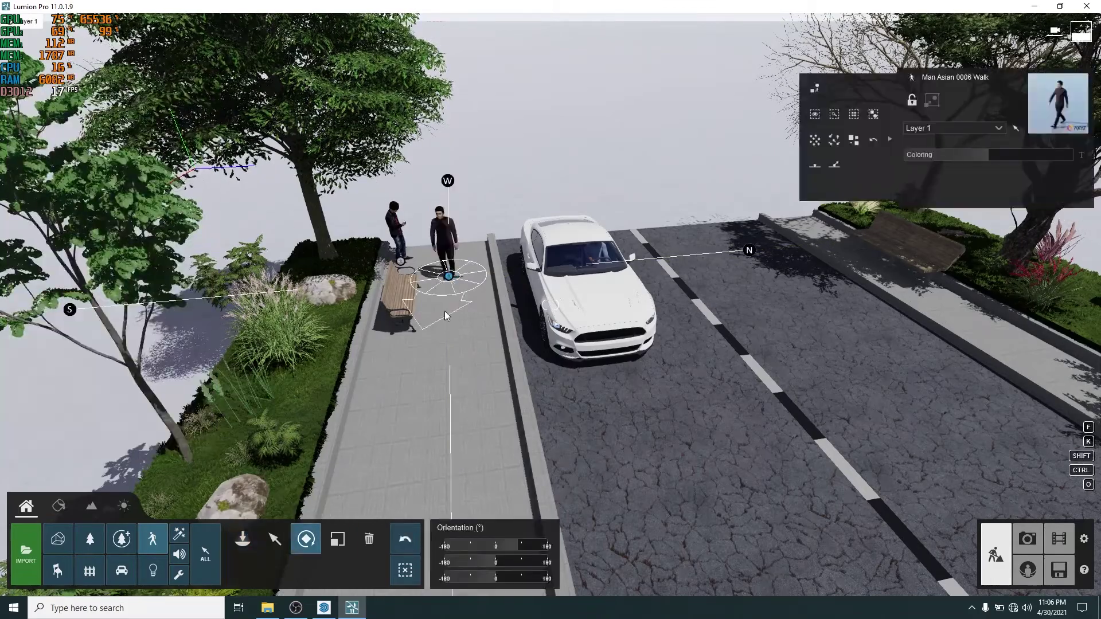
pyautogui.click(274, 539)
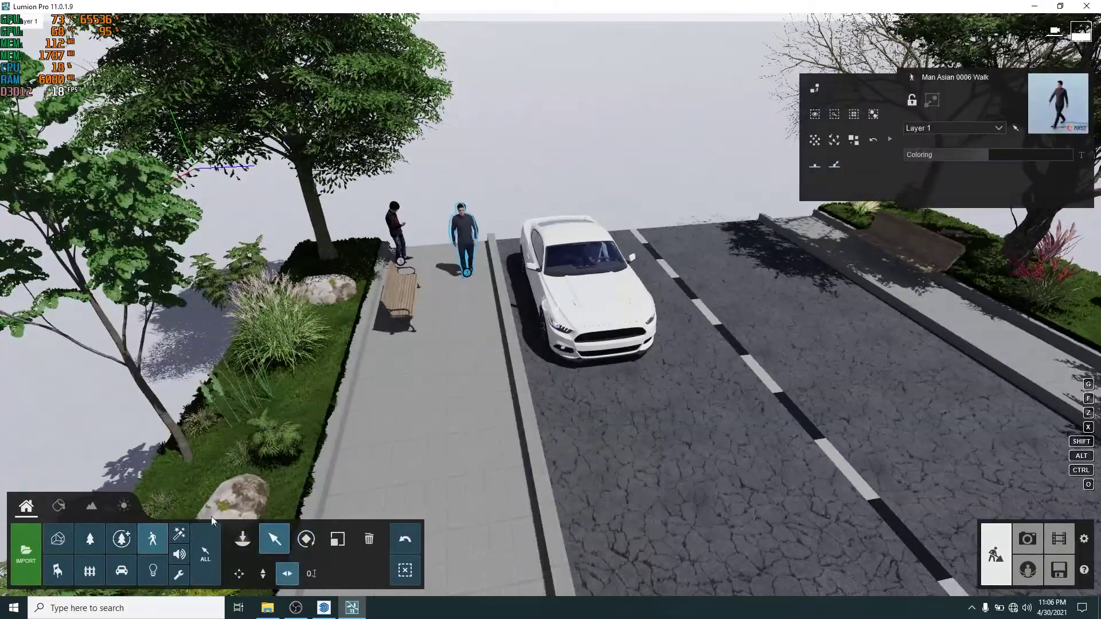
pyautogui.click(242, 539)
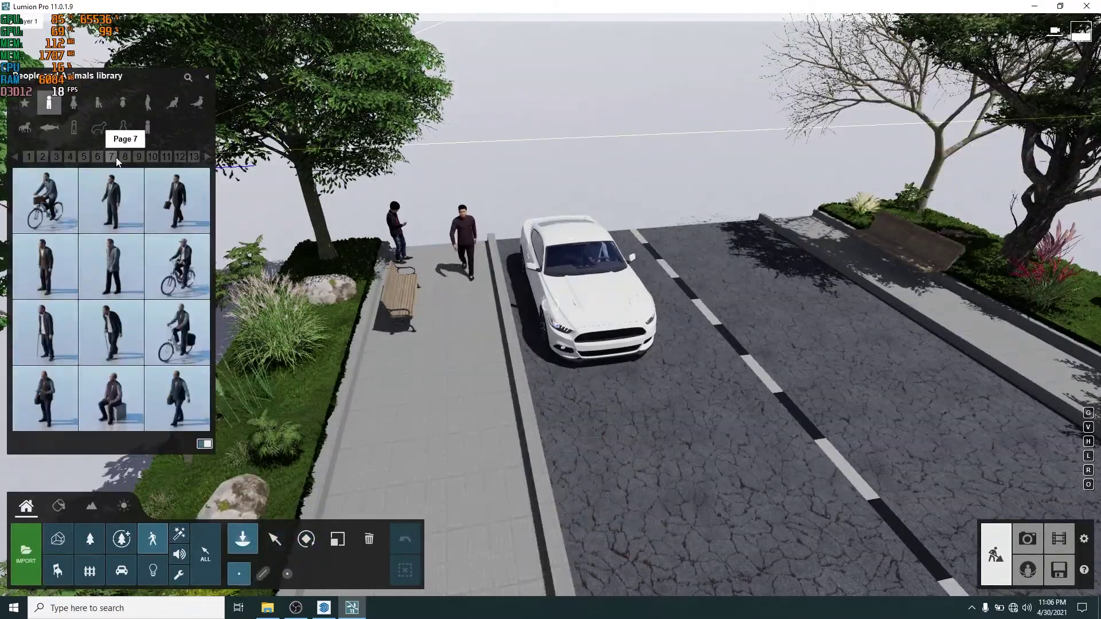
pyautogui.click(184, 268)
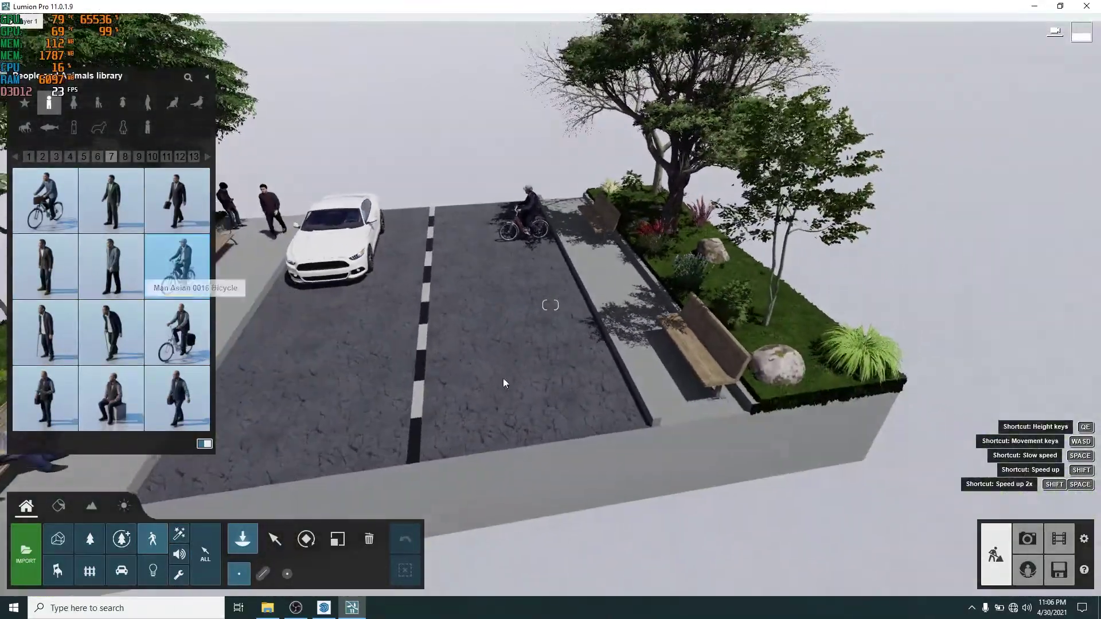
pyautogui.click(587, 410)
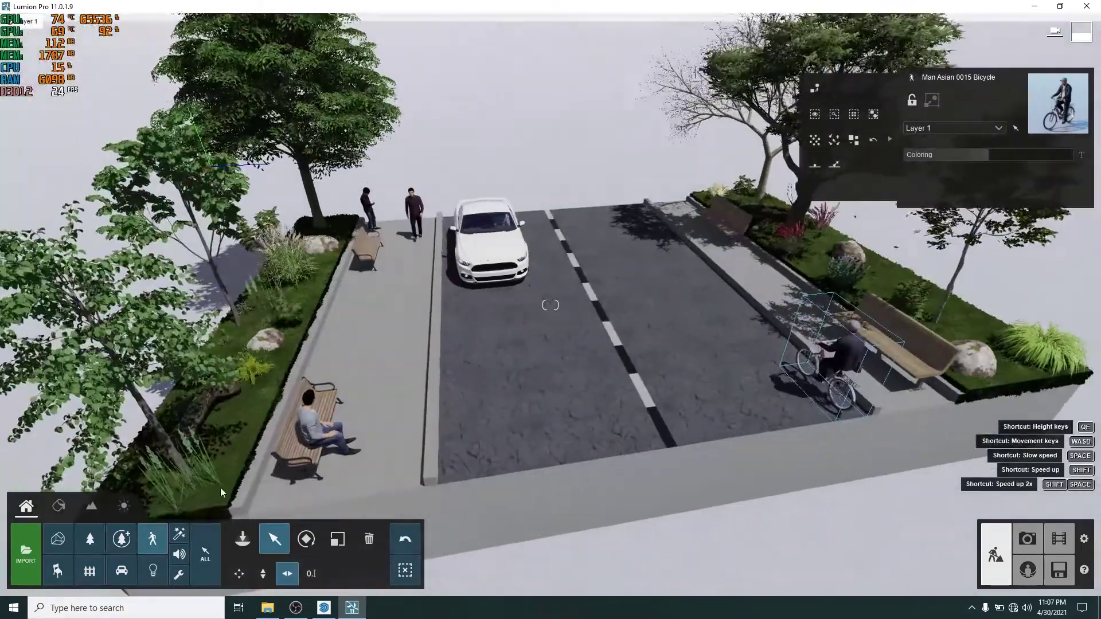
# Step: Place a seated figure on the far bench and a standing figure on the far sidewalk
pyautogui.click(151, 539)
pyautogui.click(147, 103)
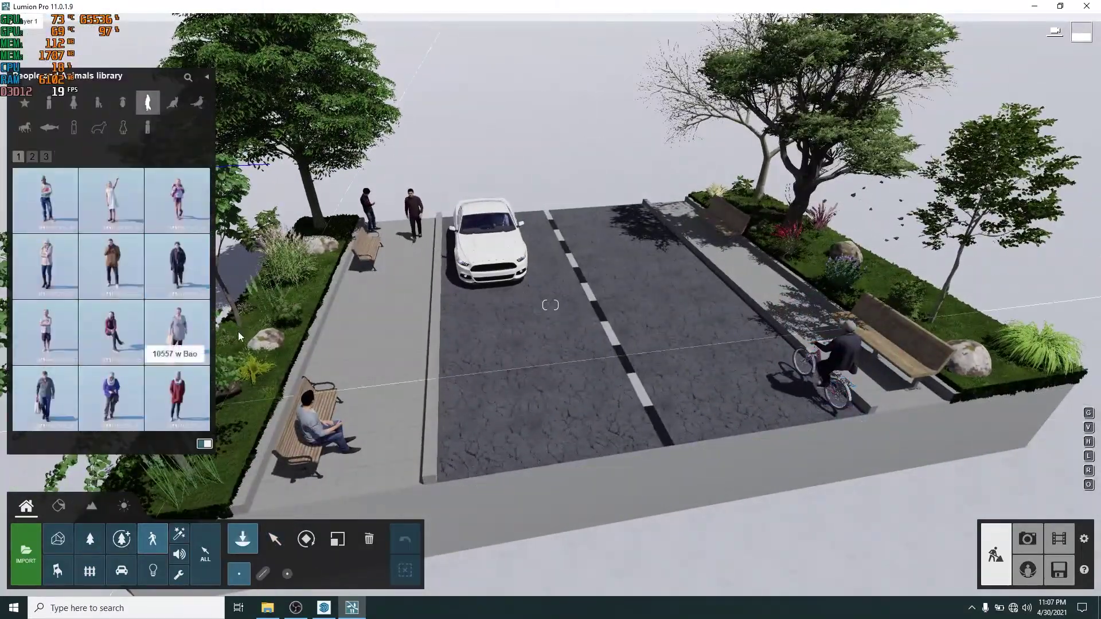
pyautogui.click(111, 332)
pyautogui.press('w')
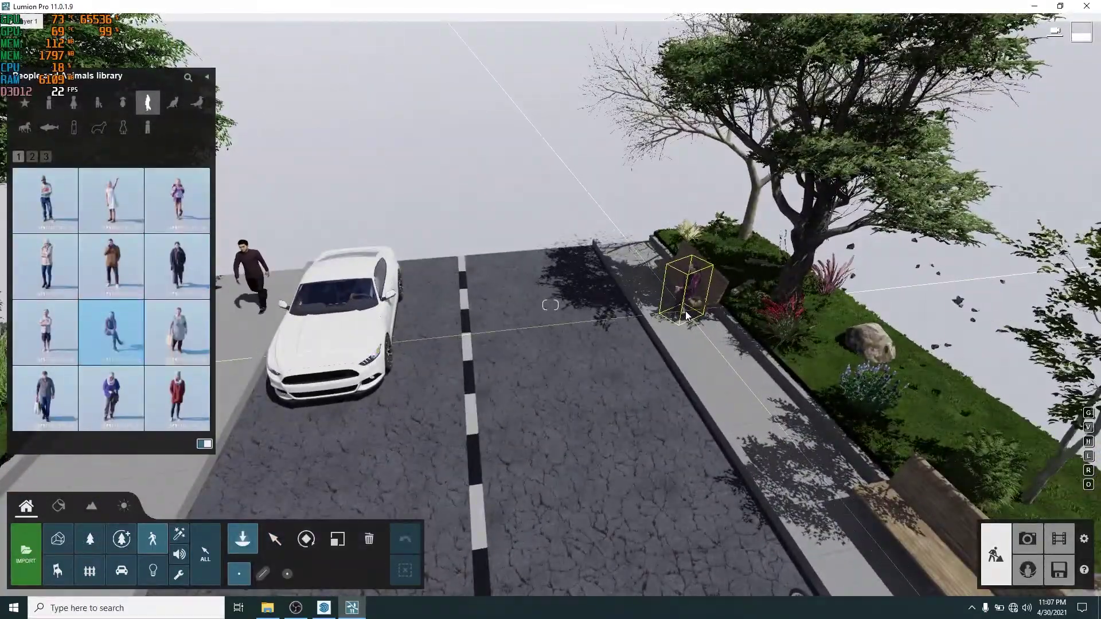
pyautogui.click(686, 315)
pyautogui.click(177, 398)
pyautogui.click(472, 238)
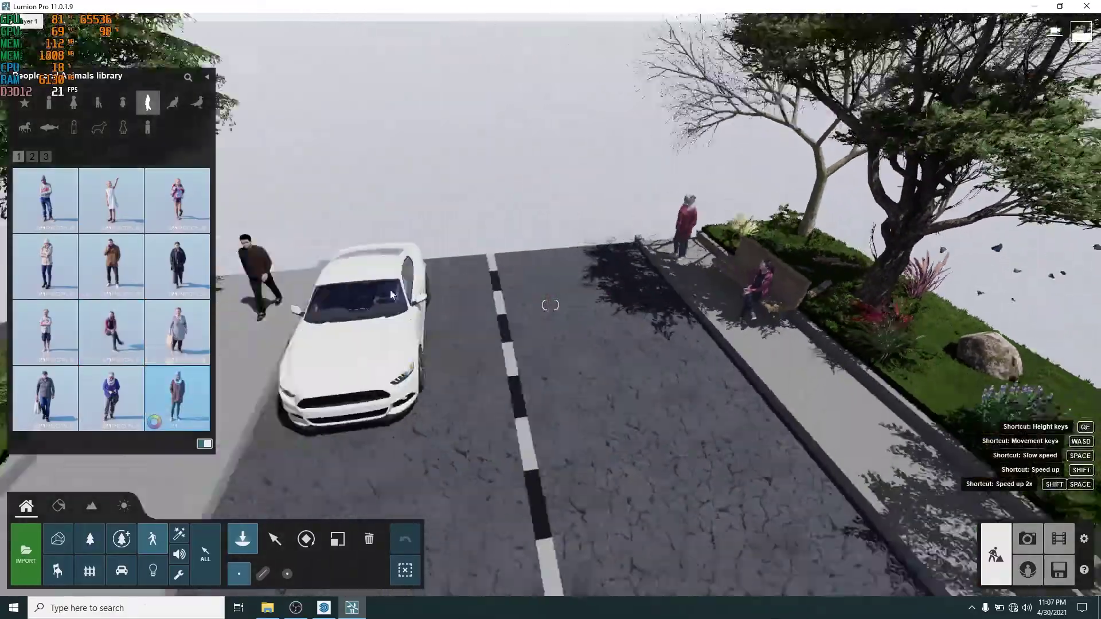
# Step: Add birds to the scene from the animals library
pyautogui.scroll(-5, 392, 295)
pyautogui.click(25, 128)
pyautogui.click(98, 127)
pyautogui.click(197, 102)
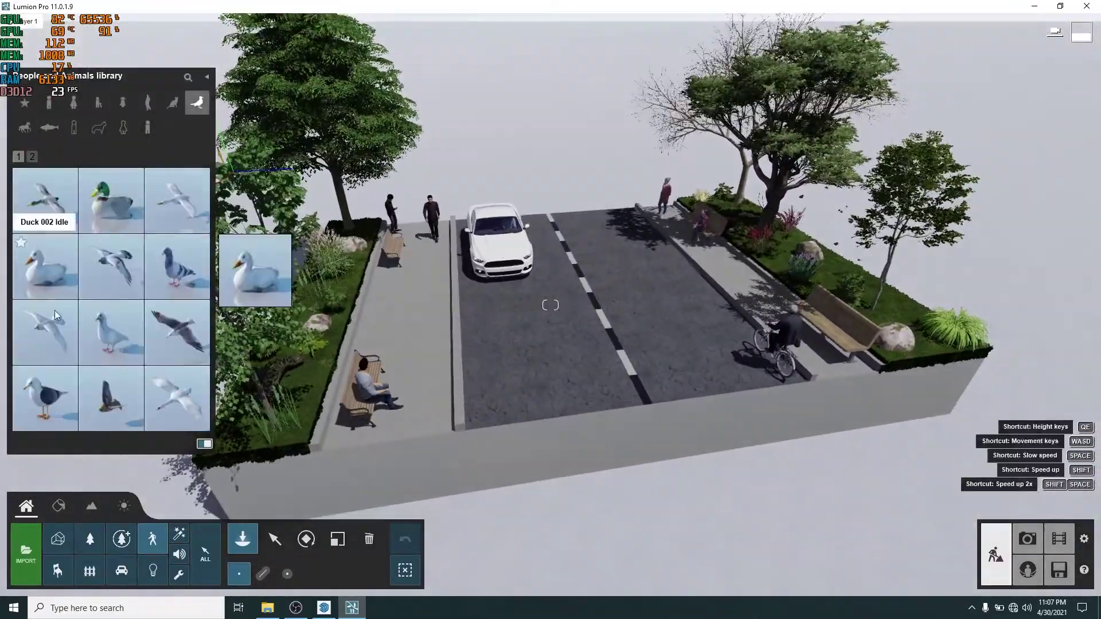
pyautogui.click(55, 314)
pyautogui.scroll(-3, 364, 94)
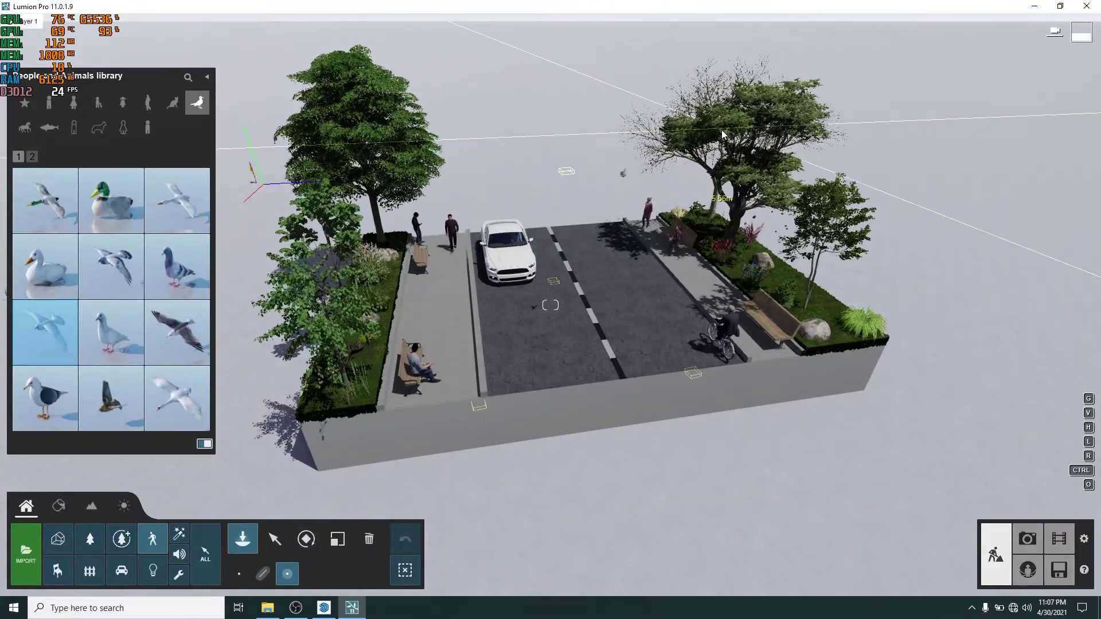
pyautogui.press('a')
# Step: Preview the street in Photo mode with the Realistic style applied
pyautogui.click(1028, 539)
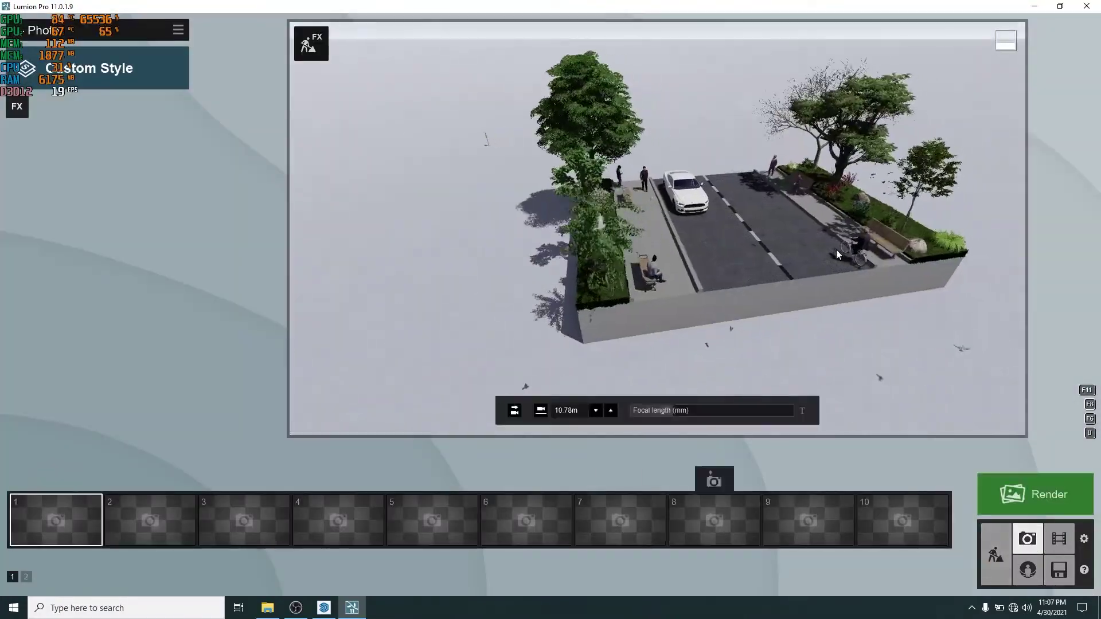
pyautogui.moveTo(836, 249); pyautogui.dragTo(643, 235, button='right')
pyautogui.click(71, 52)
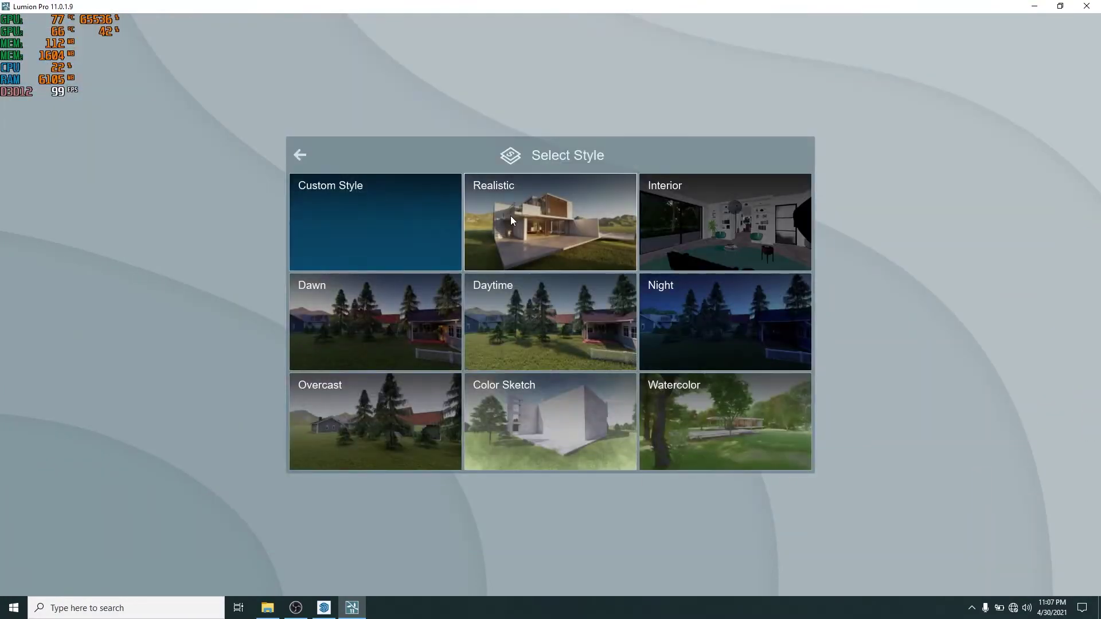
pyautogui.click(514, 221)
pyautogui.moveTo(699, 280); pyautogui.dragTo(976, 322, button='right')
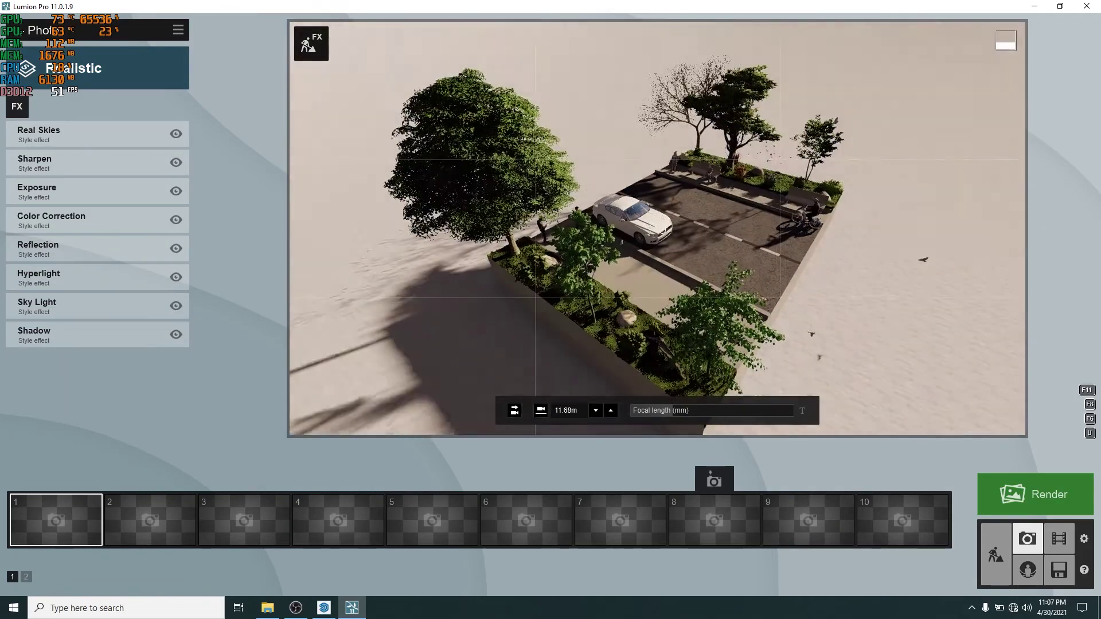
# Step: Give the lane stripes a Standard material with lightened Colorization
pyautogui.click(1009, 546)
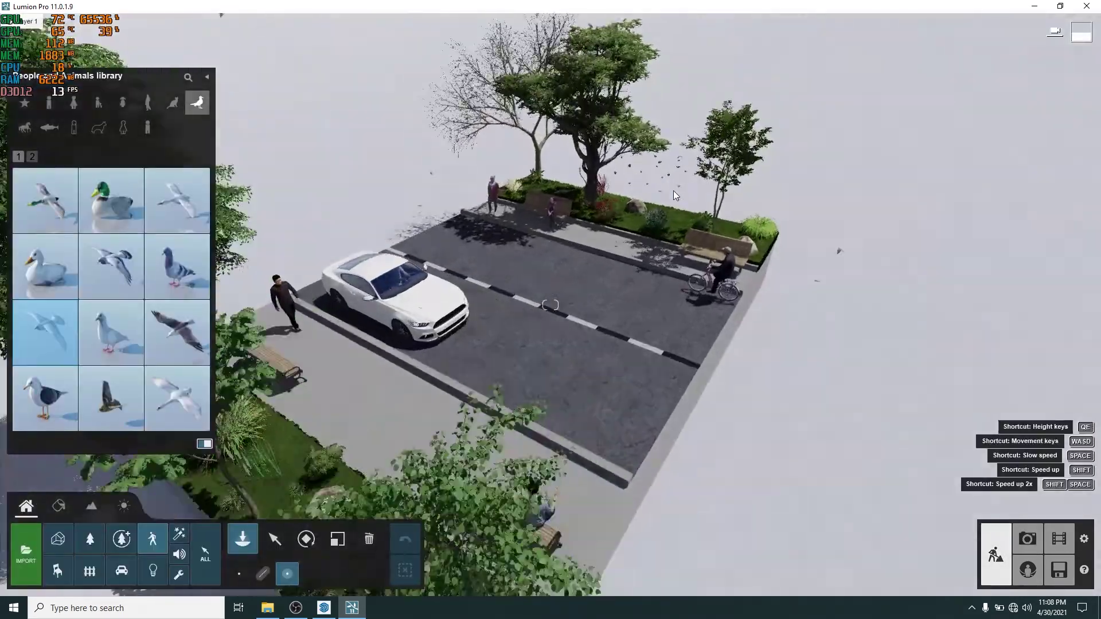
pyautogui.click(57, 504)
pyautogui.click(566, 402)
pyautogui.click(680, 438)
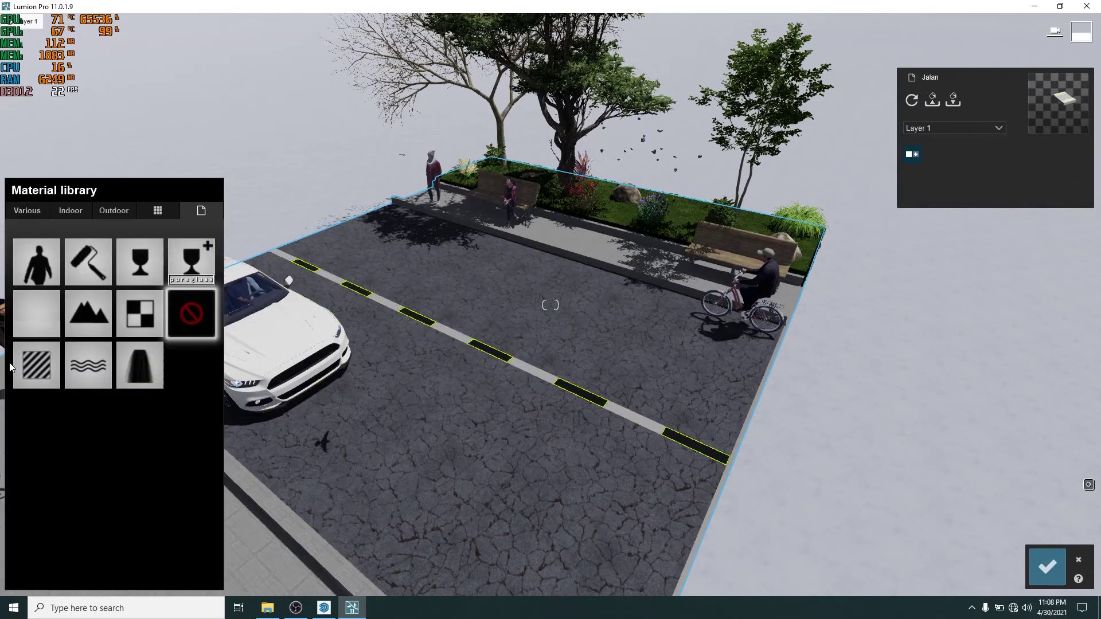
pyautogui.click(40, 362)
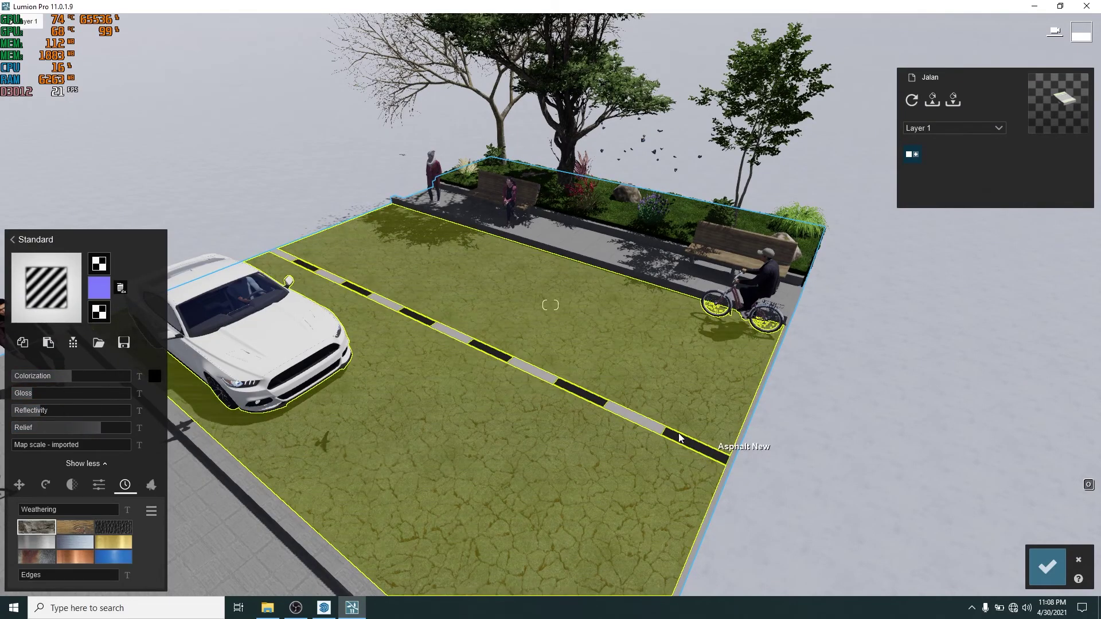
pyautogui.click(631, 437)
pyautogui.click(36, 364)
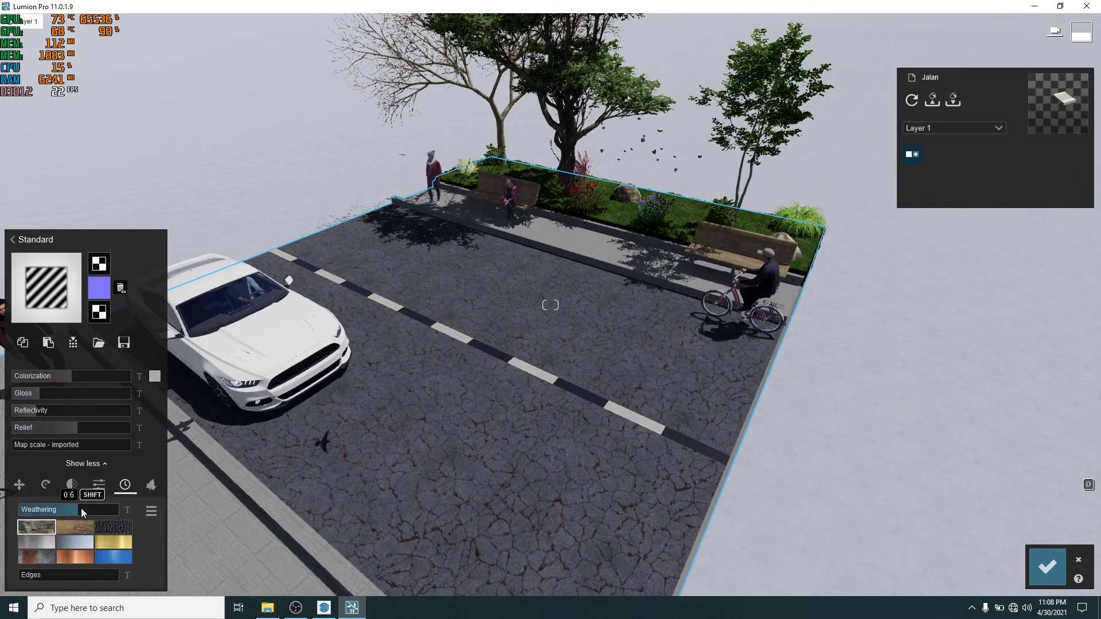
pyautogui.click(1047, 567)
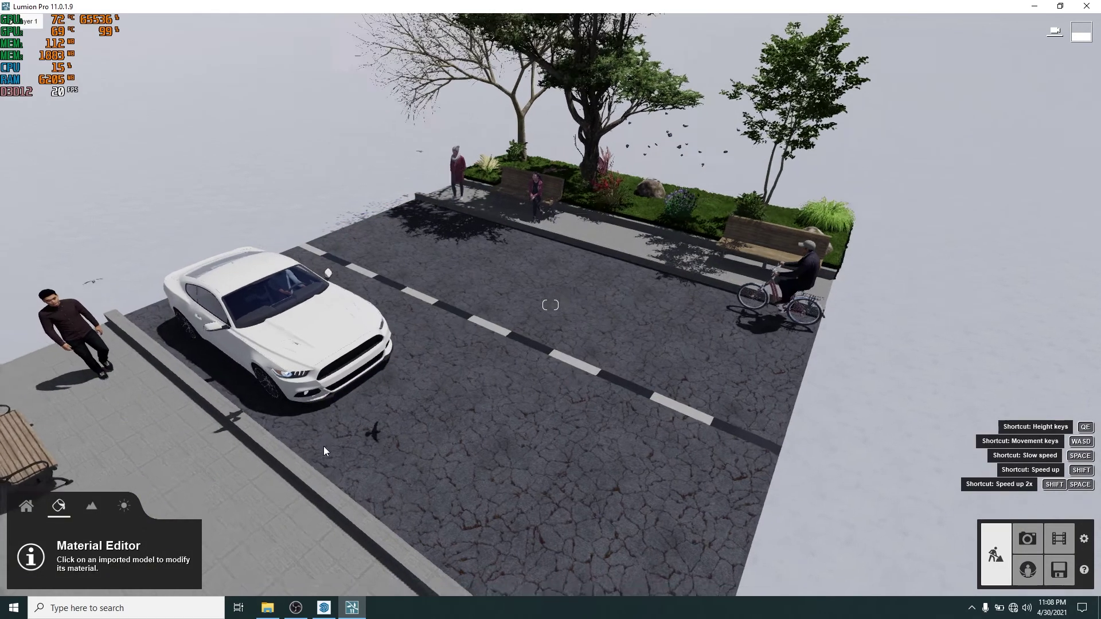
# Step: Pave the sidewalks with Polii Cobblestone 07 2k, rotated 90° with deeper relief
pyautogui.click(429, 474)
pyautogui.click(52, 273)
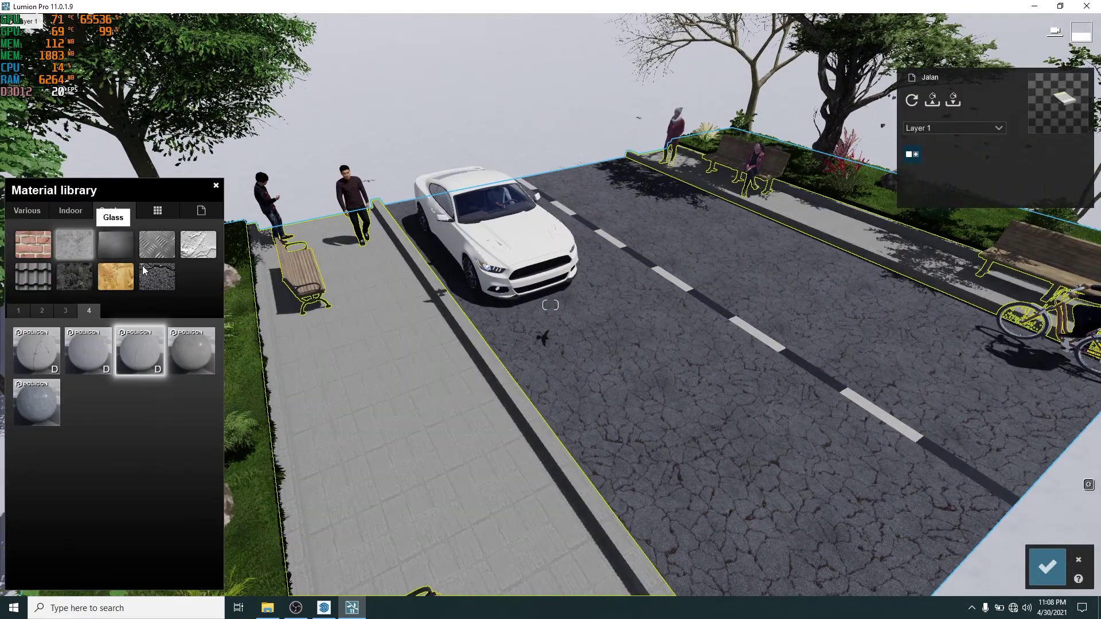
pyautogui.click(75, 277)
pyautogui.click(171, 360)
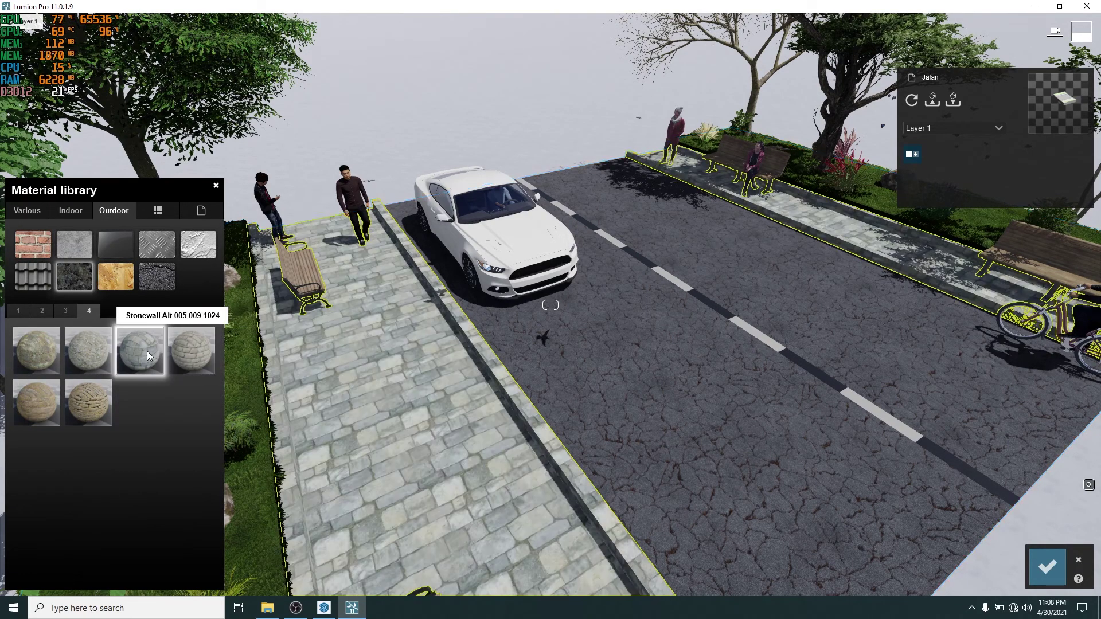
pyautogui.click(65, 310)
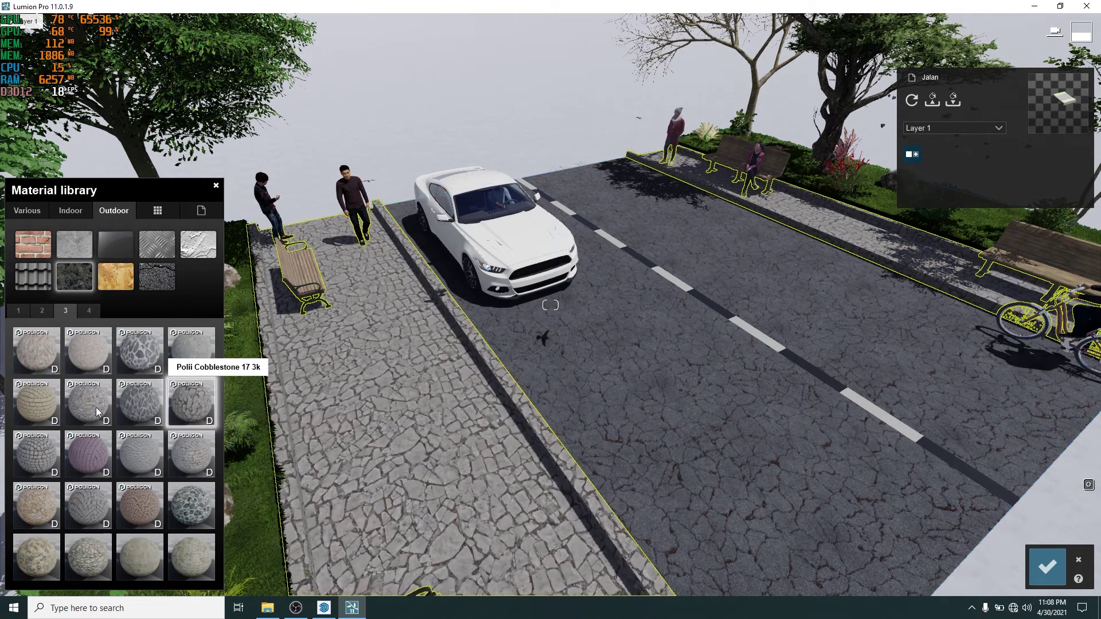
pyautogui.click(40, 401)
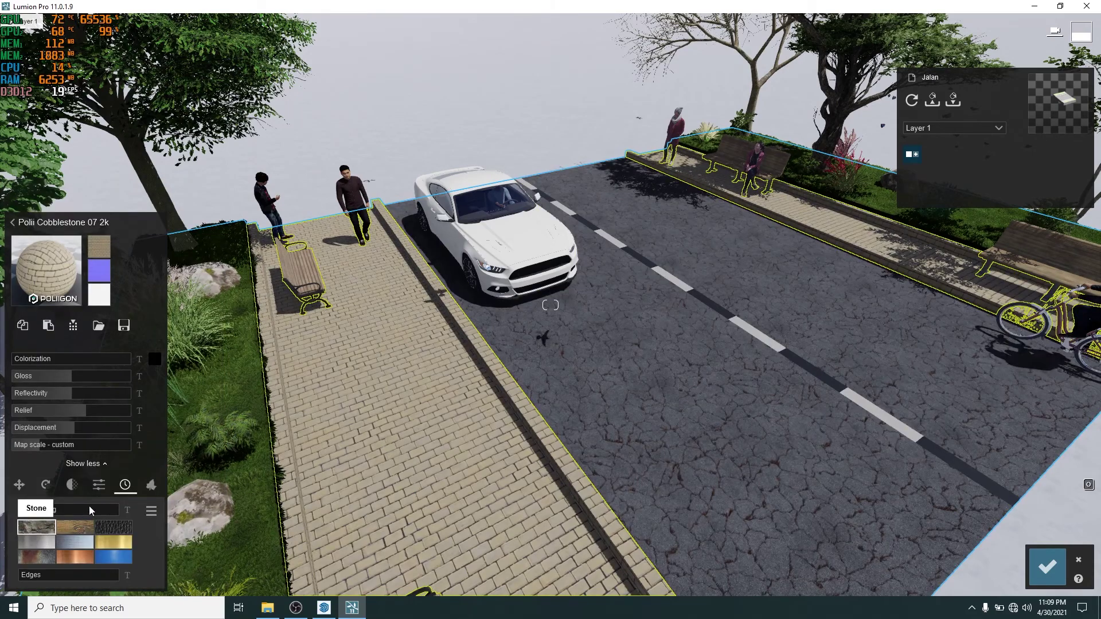
pyautogui.click(19, 486)
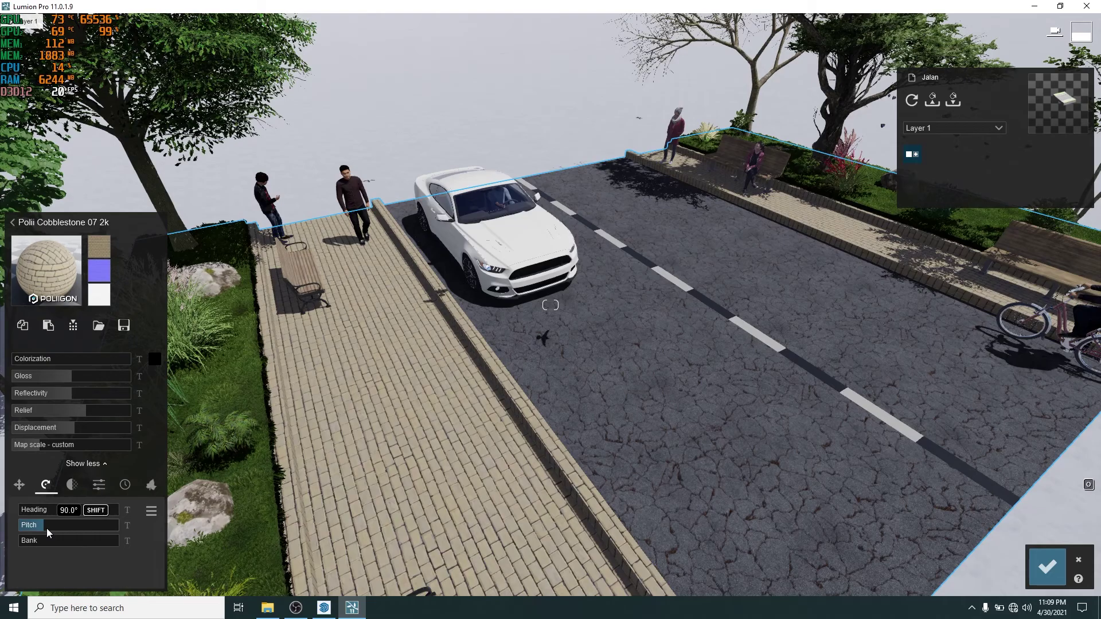
pyautogui.moveTo(36, 527)
pyautogui.mouseDown()
pyautogui.moveTo(83, 525)
pyautogui.moveTo(11, 529)
pyautogui.mouseUp()
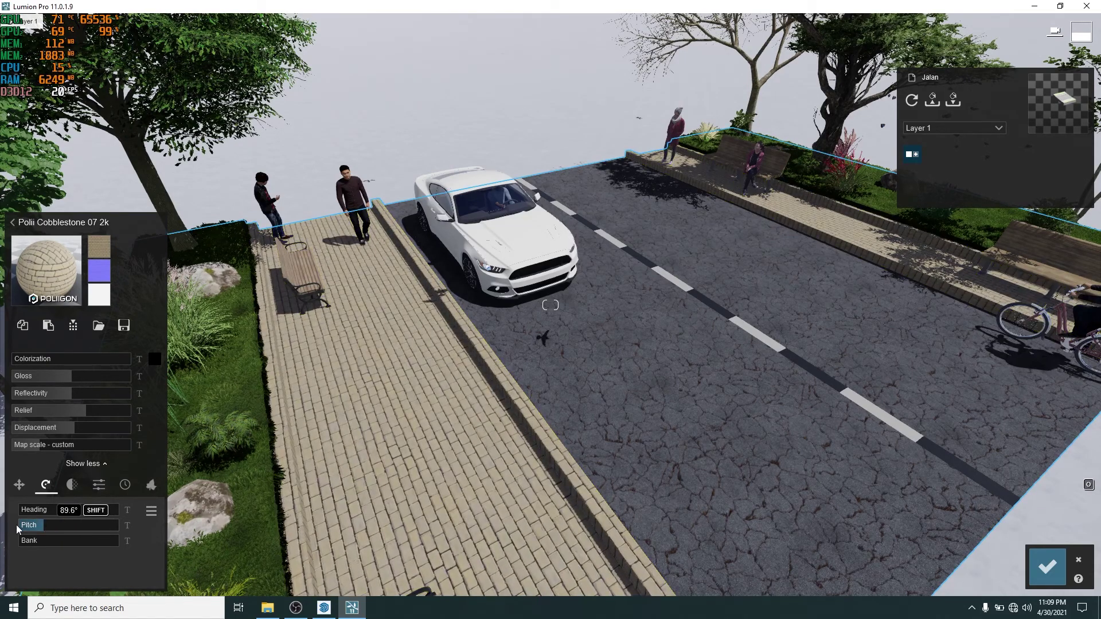
pyautogui.press('s')
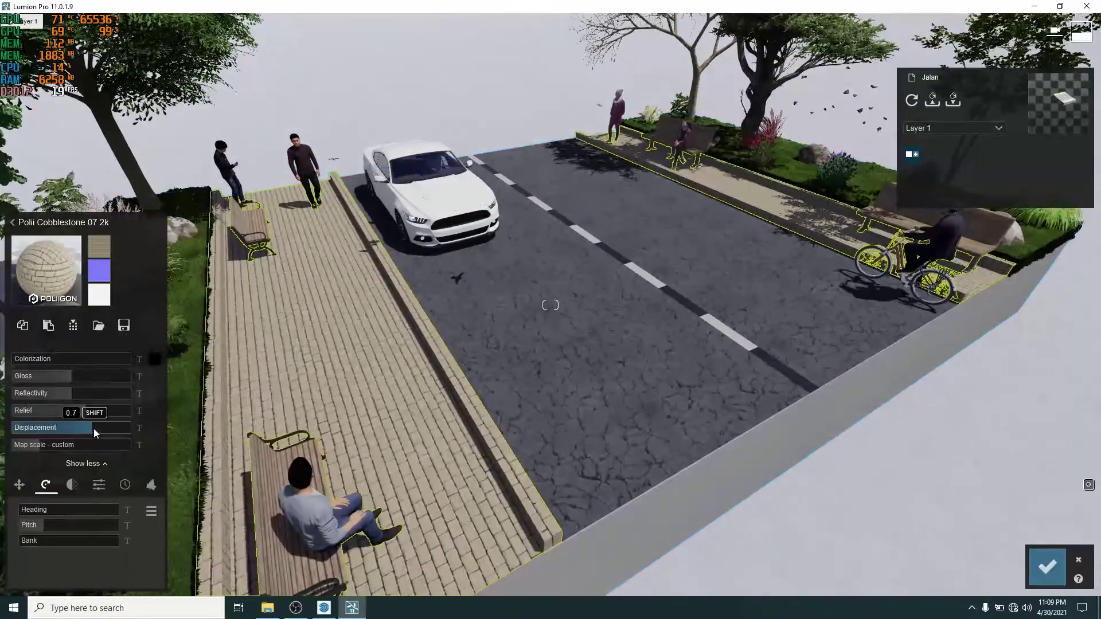
pyautogui.click(116, 412)
# Step: Save the sidewalk material and frame the whole street in Photo mode
pyautogui.click(1048, 567)
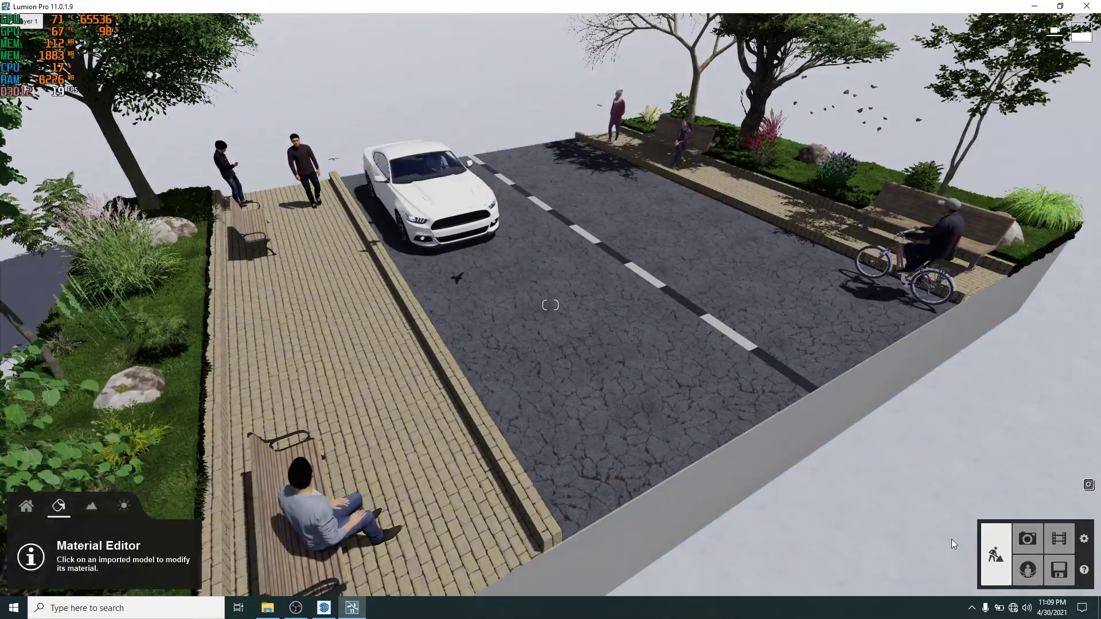
pyautogui.click(1028, 539)
pyautogui.scroll(-5, 499, 267)
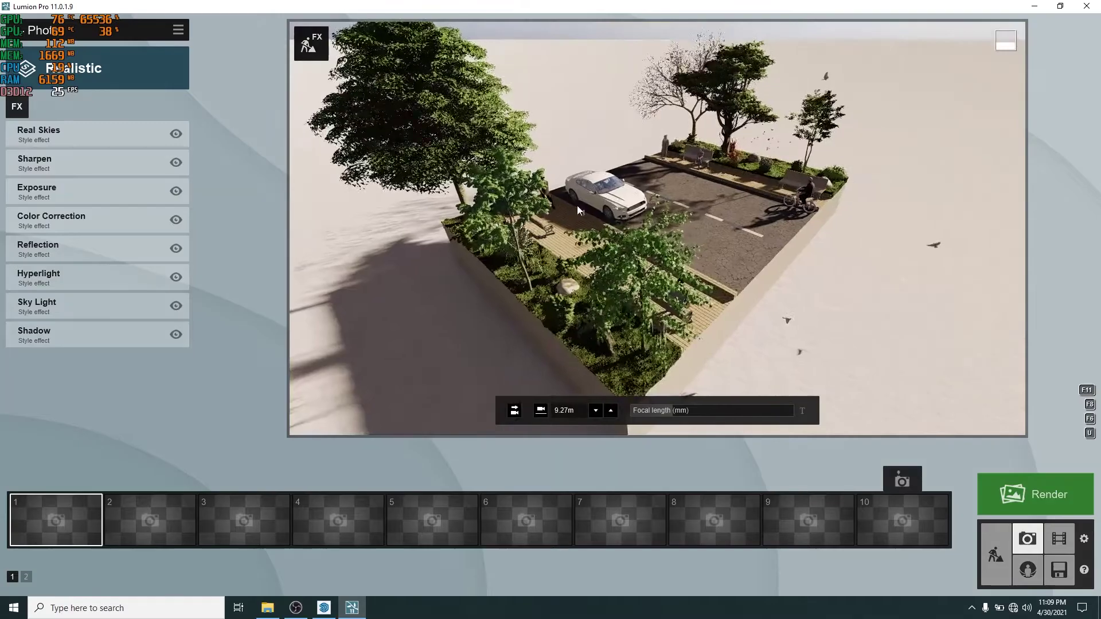
pyautogui.moveTo(499, 267); pyautogui.dragTo(374, 394, button='right')
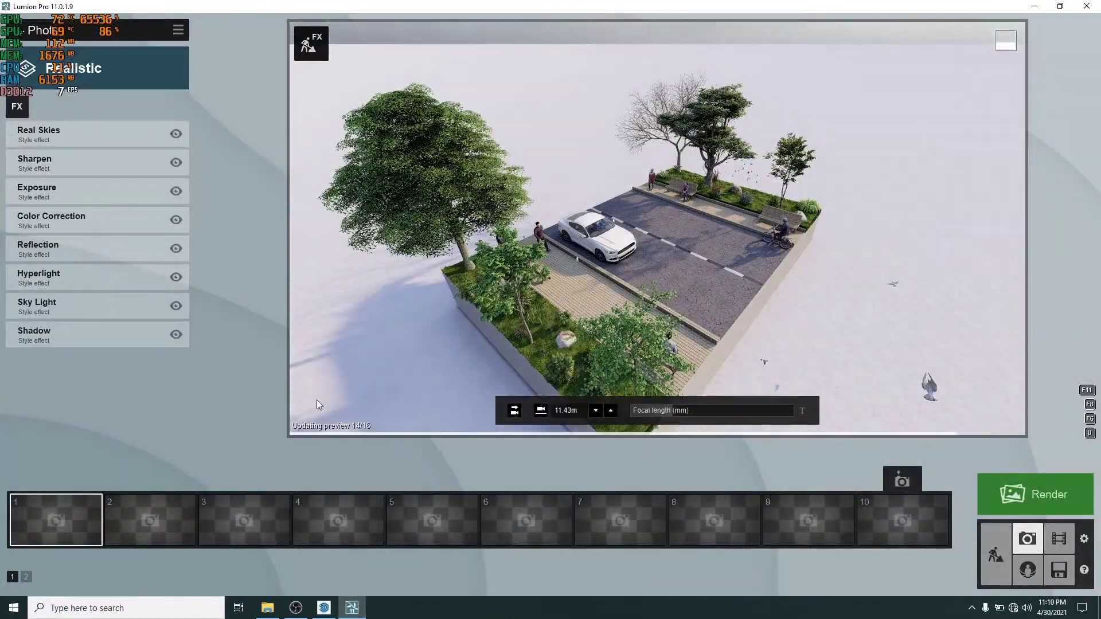
# Step: Record a 5.13-second clip from two camera keyframes on opposite sides of the street
pyautogui.click(1058, 539)
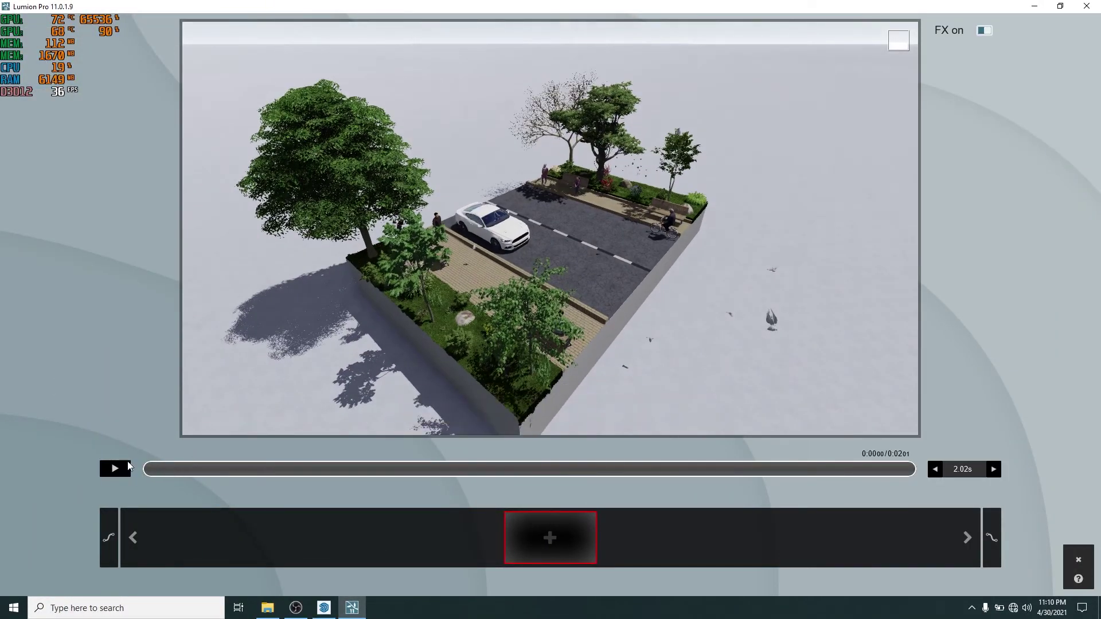
pyautogui.click(550, 538)
pyautogui.click(407, 411)
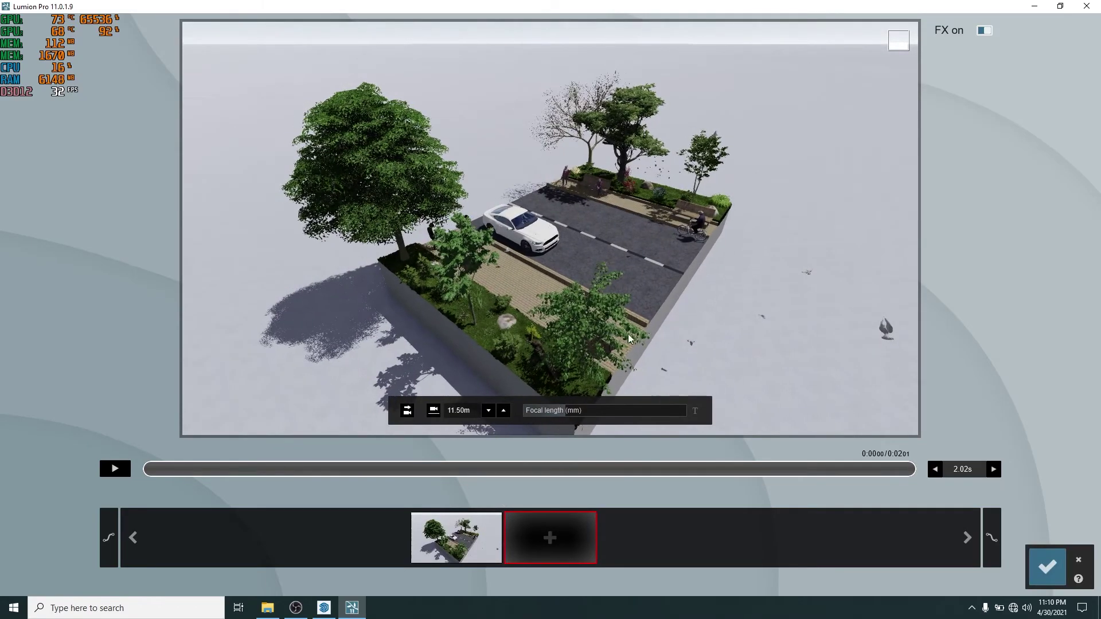
pyautogui.moveTo(629, 338); pyautogui.dragTo(1010, 386, button='right')
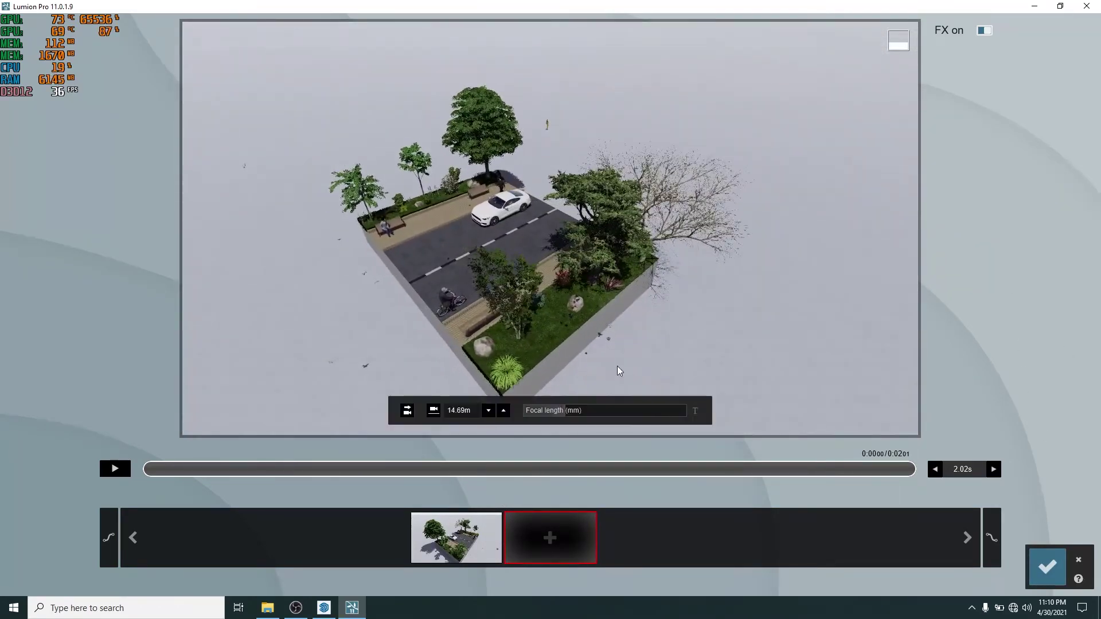
pyautogui.click(488, 410)
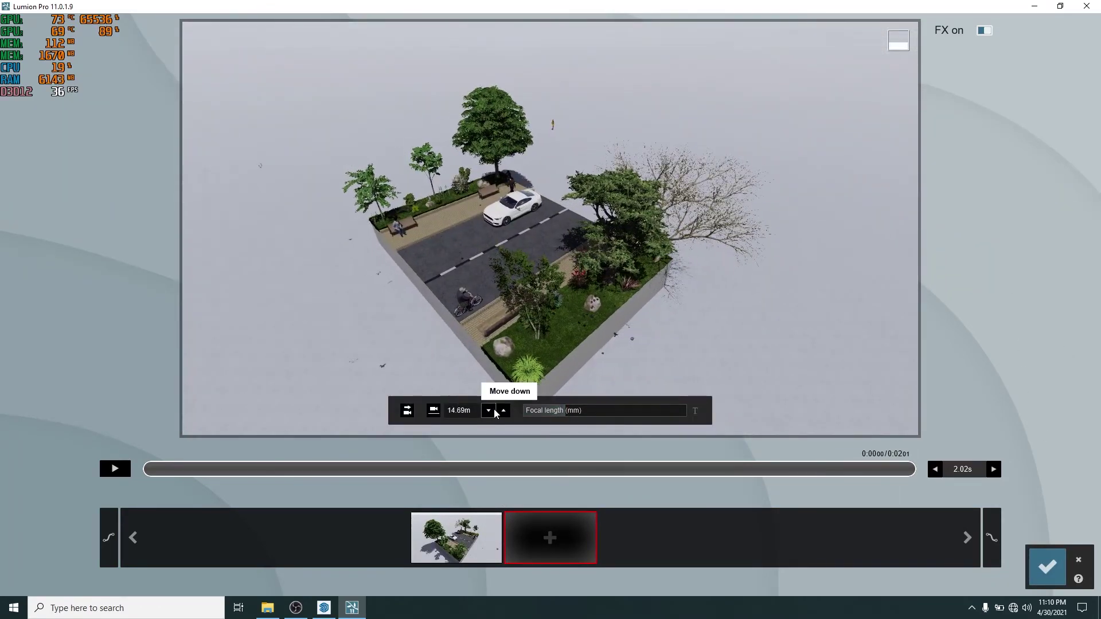
pyautogui.click(559, 531)
pyautogui.click(115, 468)
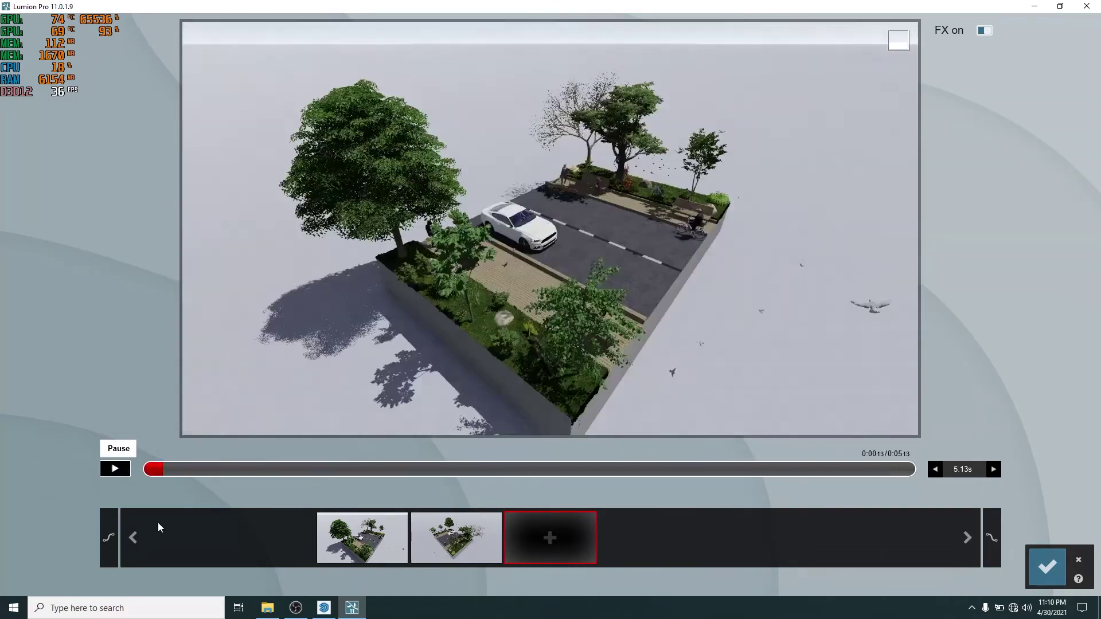
pyautogui.press('Escape')
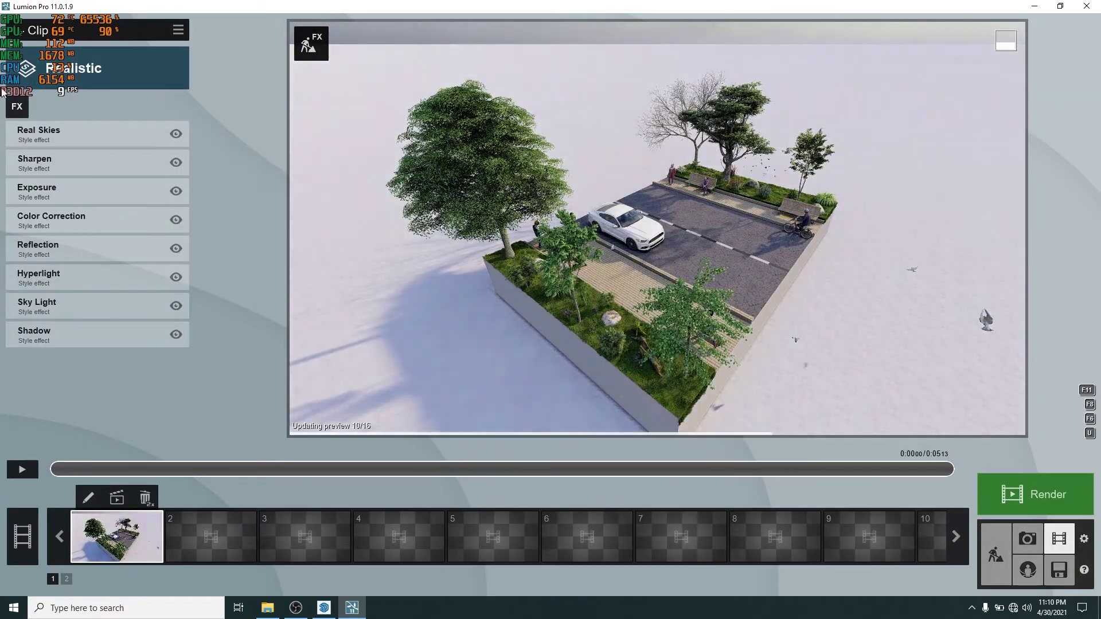
# Step: Add a Mass Move effect and draw a walking path for the pedestrian along the sidewalk
pyautogui.click(15, 105)
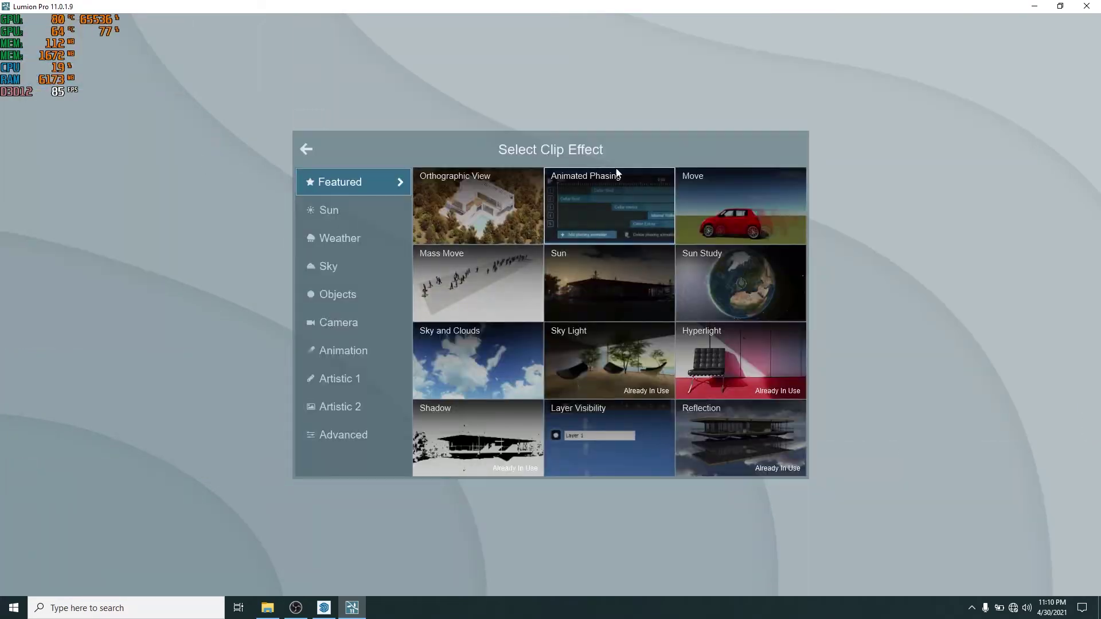
pyautogui.click(441, 301)
pyautogui.click(29, 169)
pyautogui.click(283, 357)
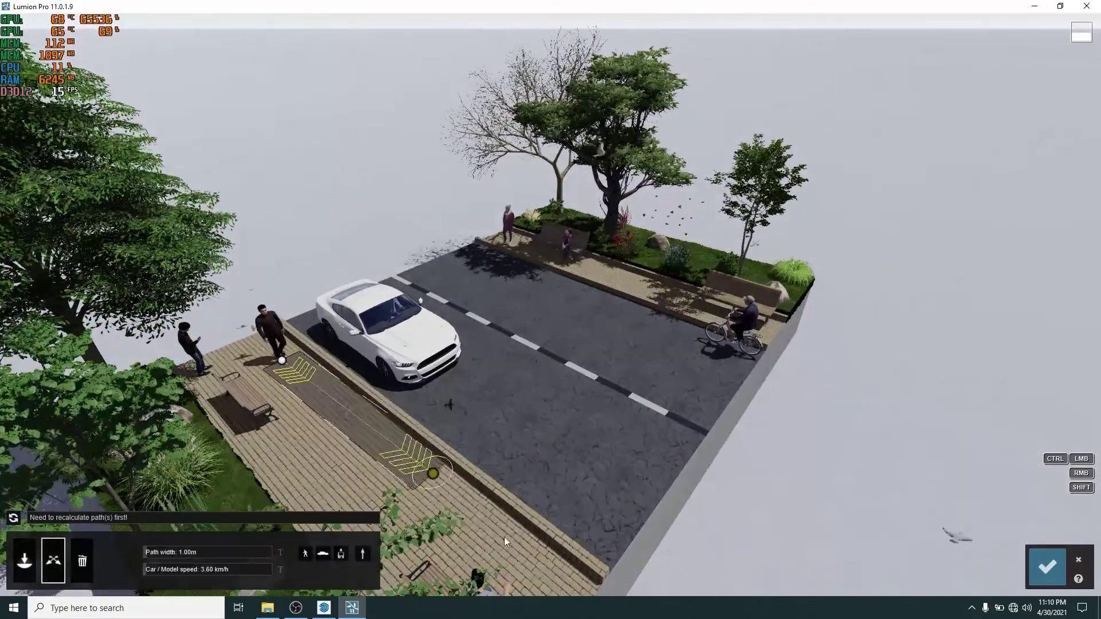
pyautogui.click(510, 551)
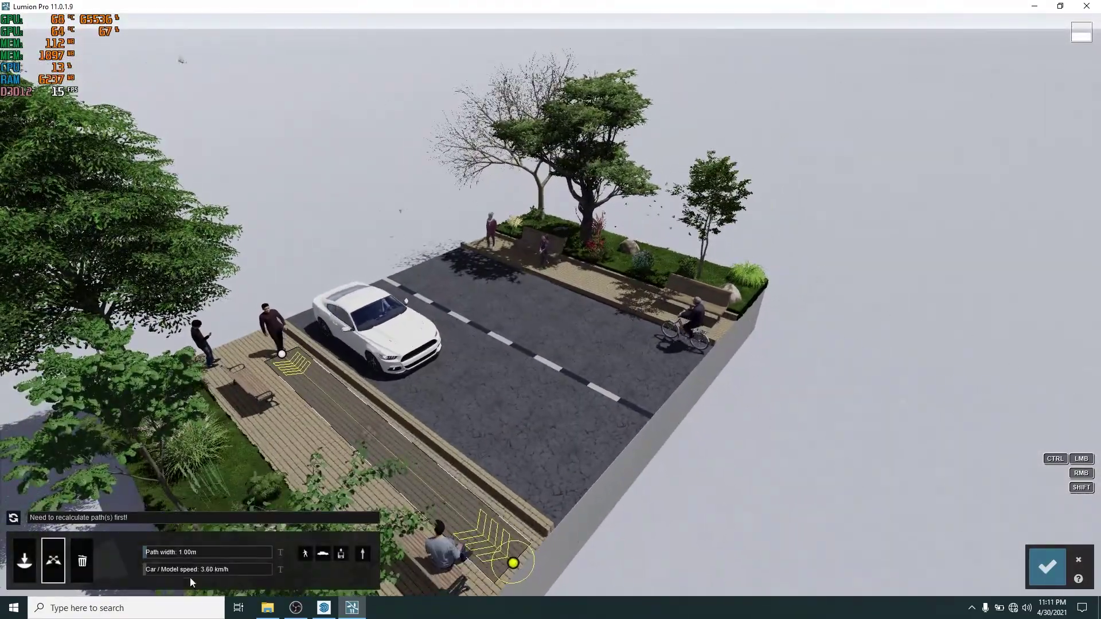
# Step: Widen the car's path to 3.09 m and raise its speed
pyautogui.moveTo(446, 480); pyautogui.dragTo(494, 329, button='right')
pyautogui.scroll(3, 494, 329)
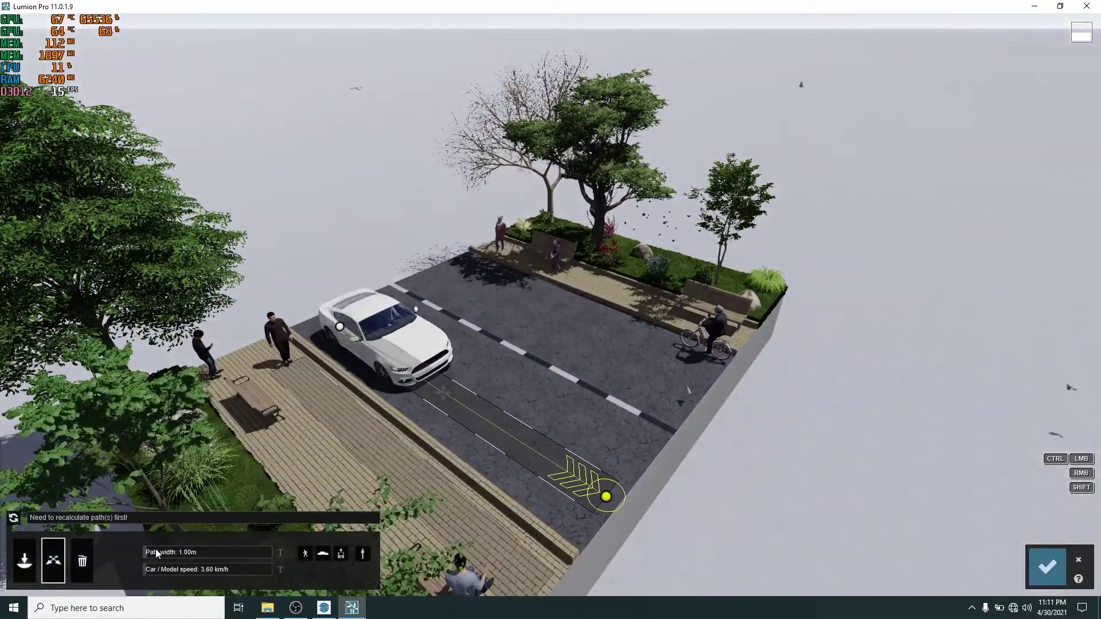
pyautogui.scroll(3, 607, 496)
pyautogui.moveTo(507, 512)
pyautogui.mouseDown(button='right')
pyautogui.moveTo(360, 457)
pyautogui.moveTo(229, 517)
pyautogui.mouseUp(button='right')
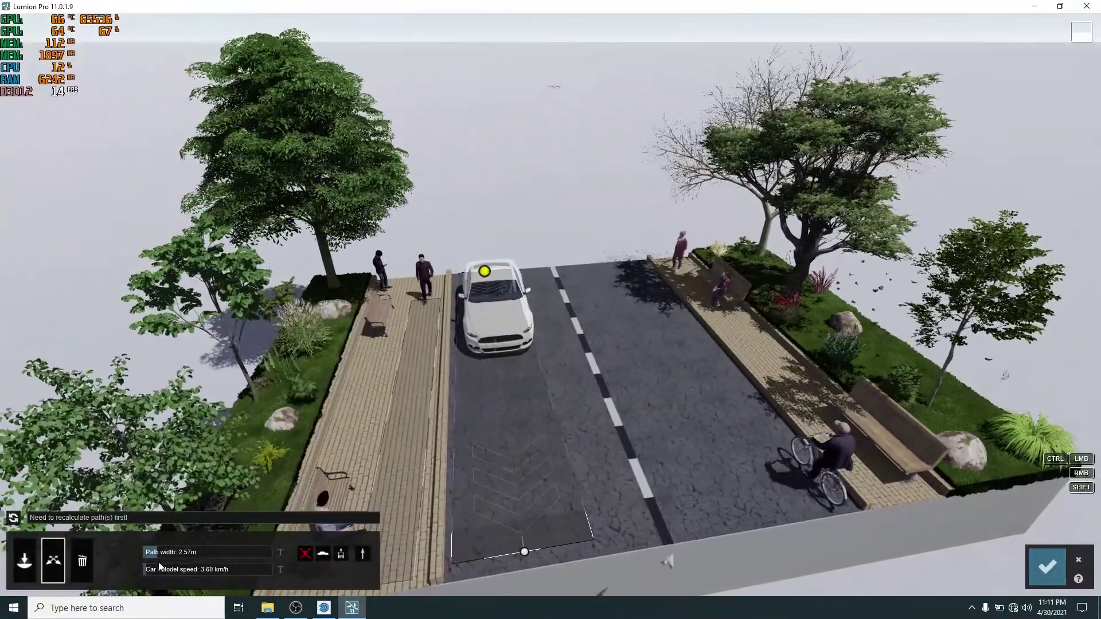
pyautogui.click(153, 570)
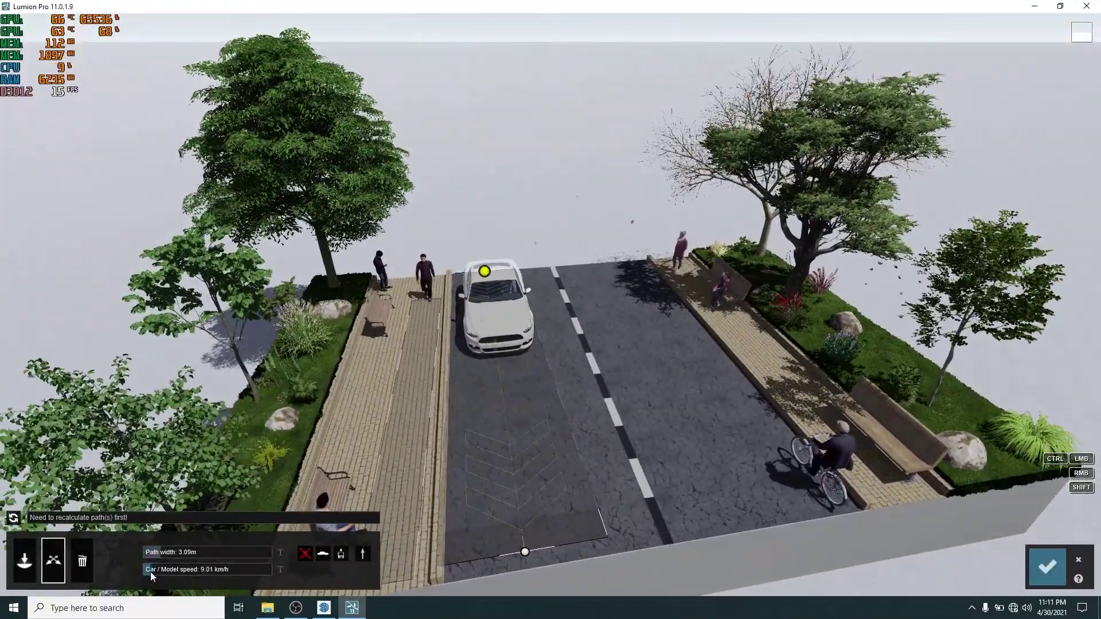
pyautogui.click(24, 561)
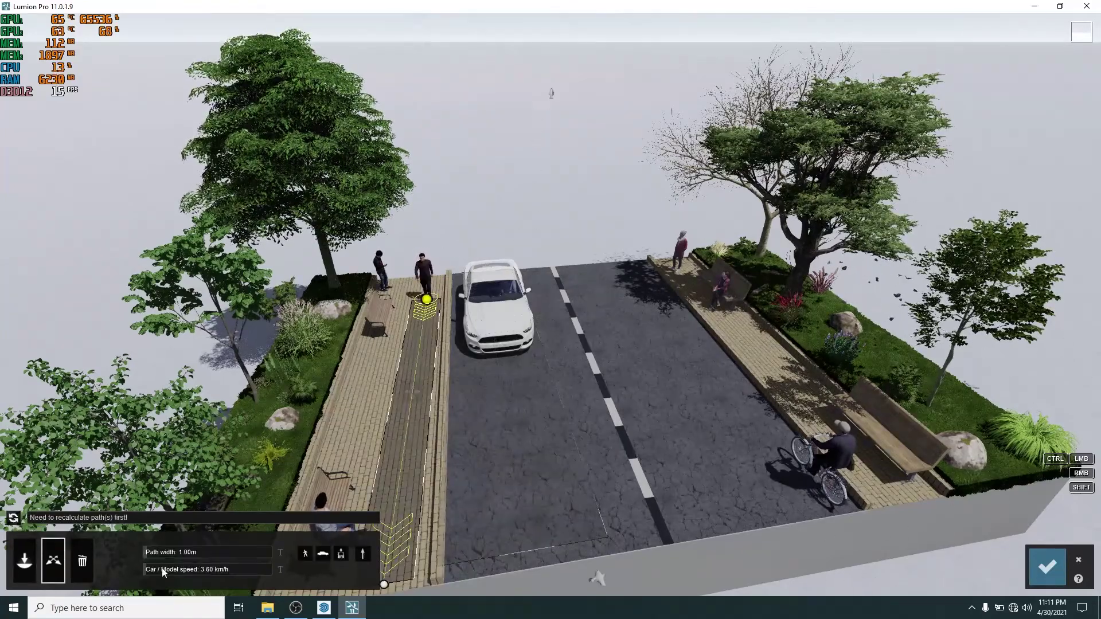
pyautogui.click(1033, 556)
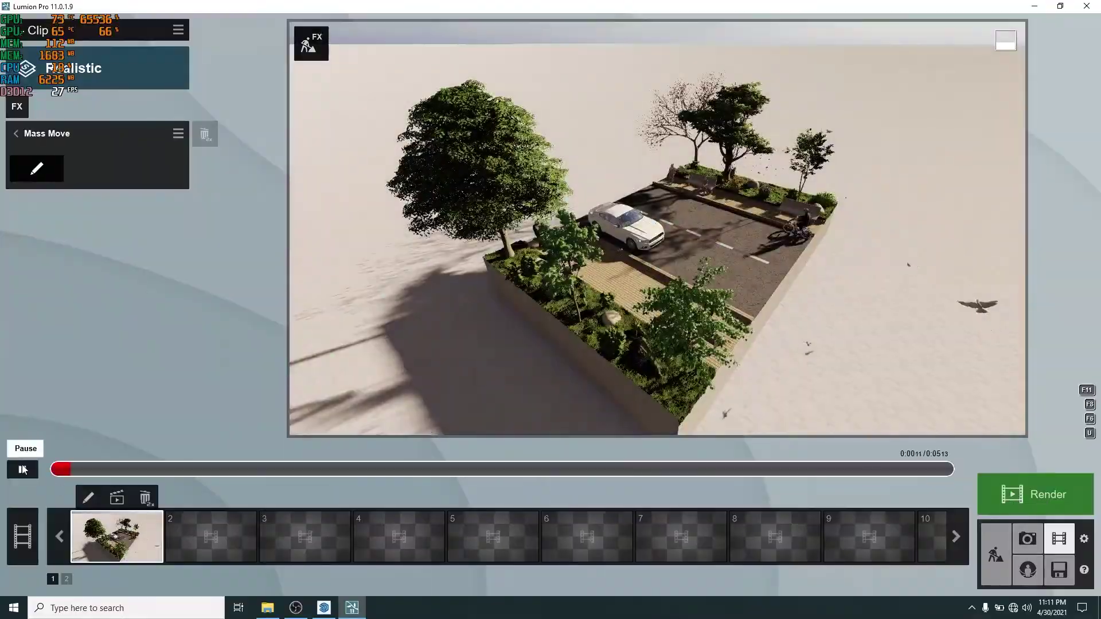
# Step: Move the car's path node next to the car
pyautogui.click(54, 179)
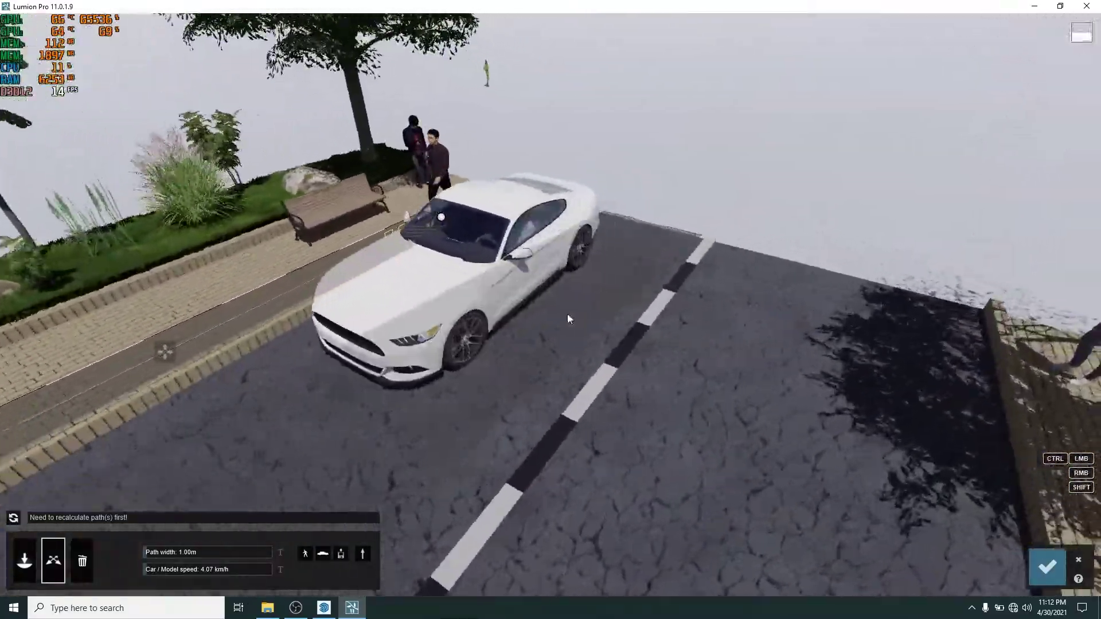
pyautogui.moveTo(241, 404); pyautogui.dragTo(572, 374, button='right')
pyautogui.scroll(5, 505, 396)
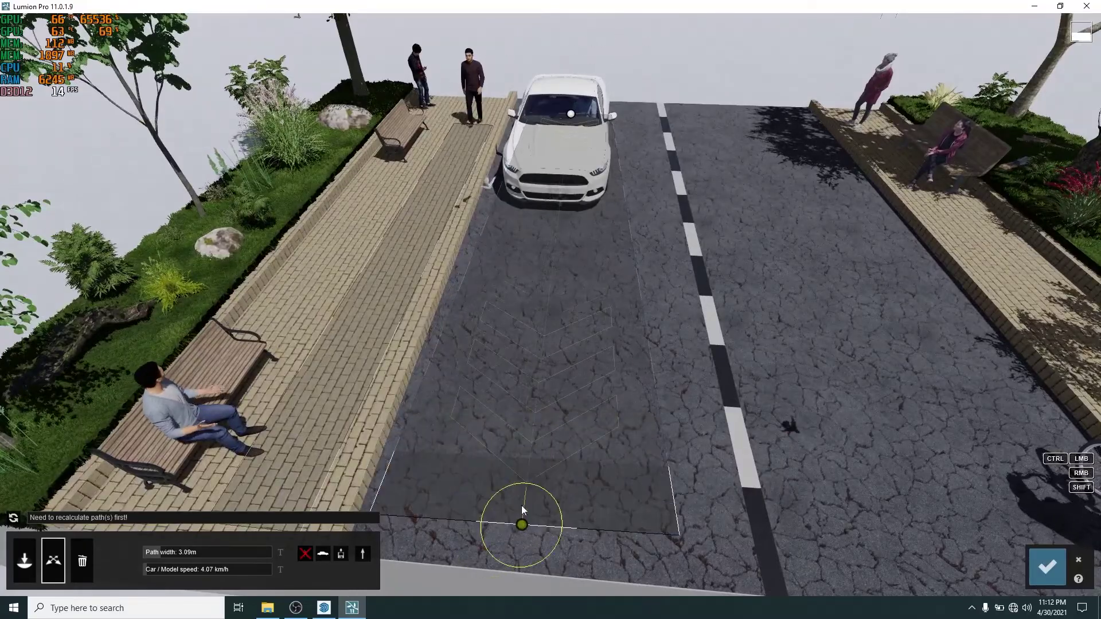
pyautogui.moveTo(518, 439); pyautogui.dragTo(363, 232, button='right')
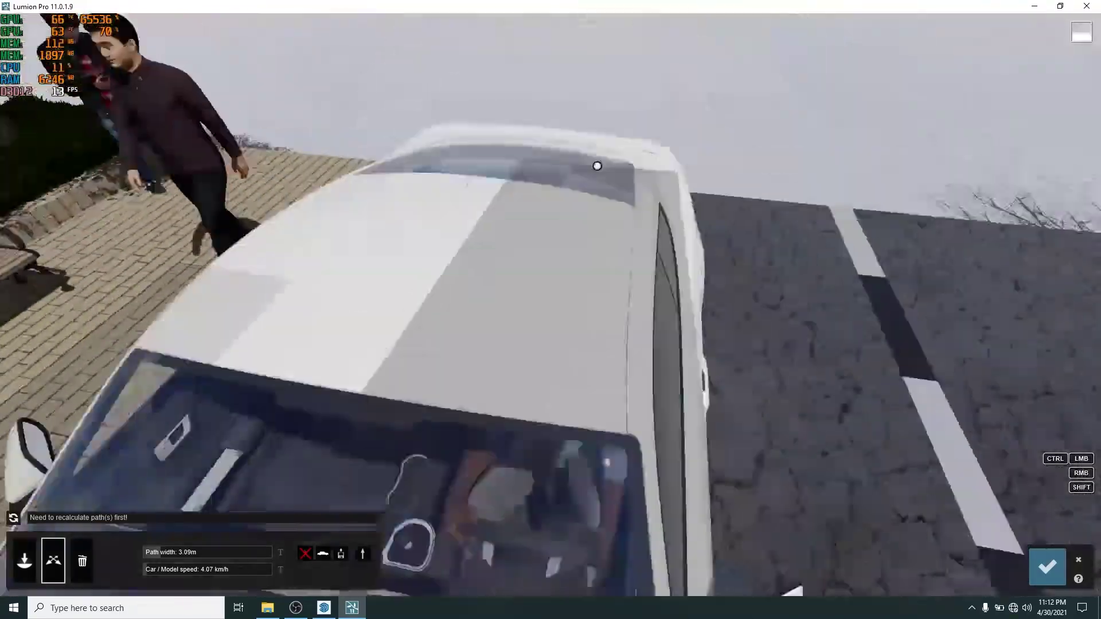
pyautogui.moveTo(364, 231); pyautogui.dragTo(210, 164)
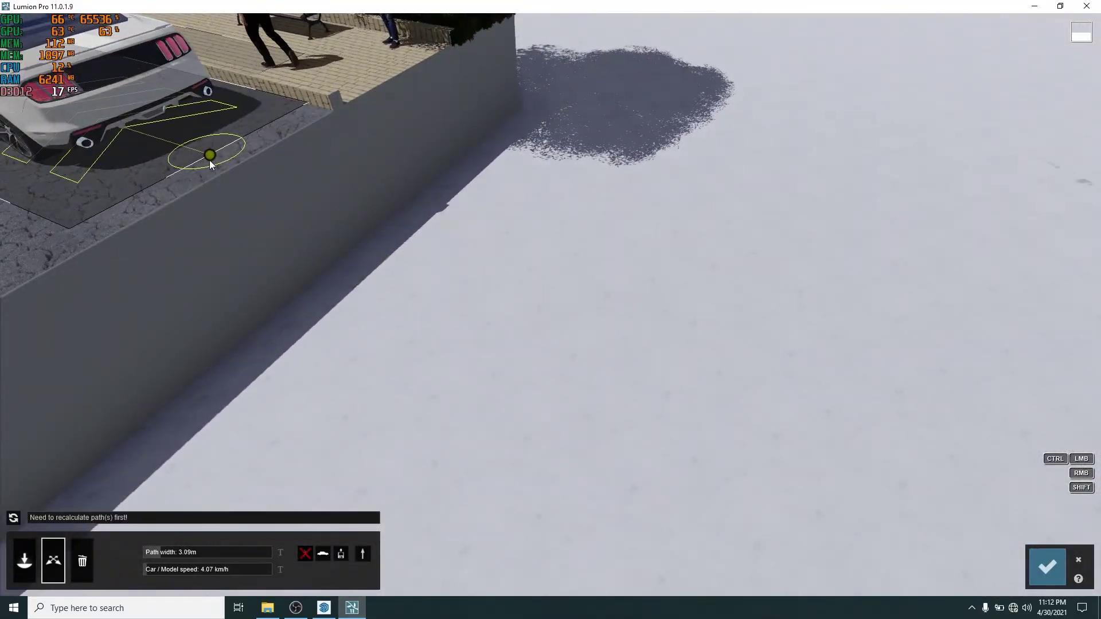
pyautogui.click(1048, 566)
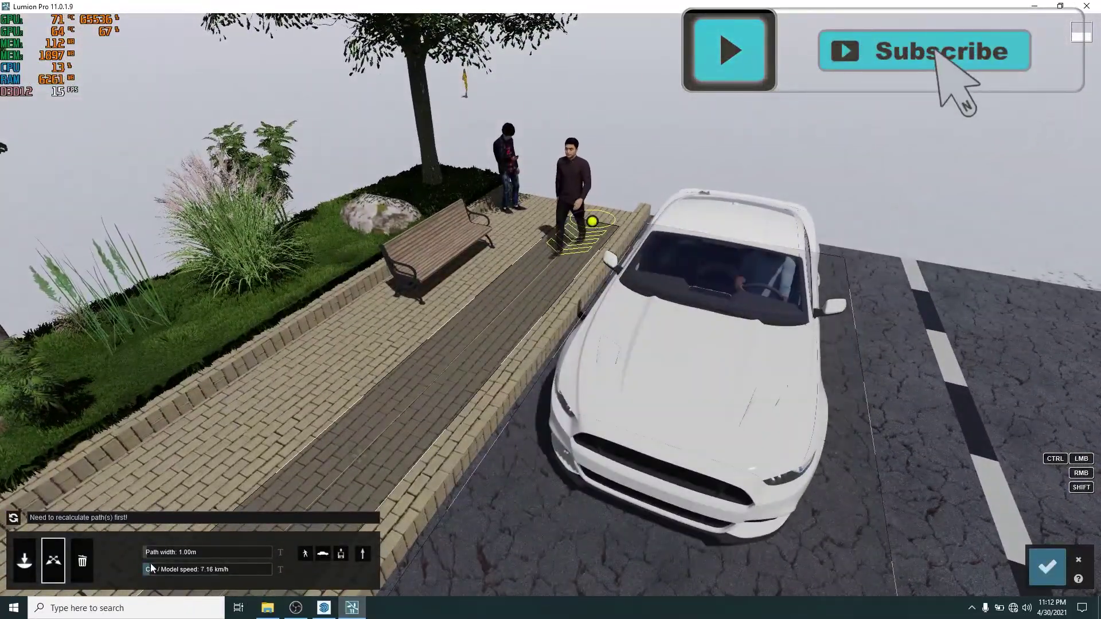
# Step: Slow the car to 3.45 km/h and replay the clip
pyautogui.moveTo(151, 564); pyautogui.dragTo(146, 569)
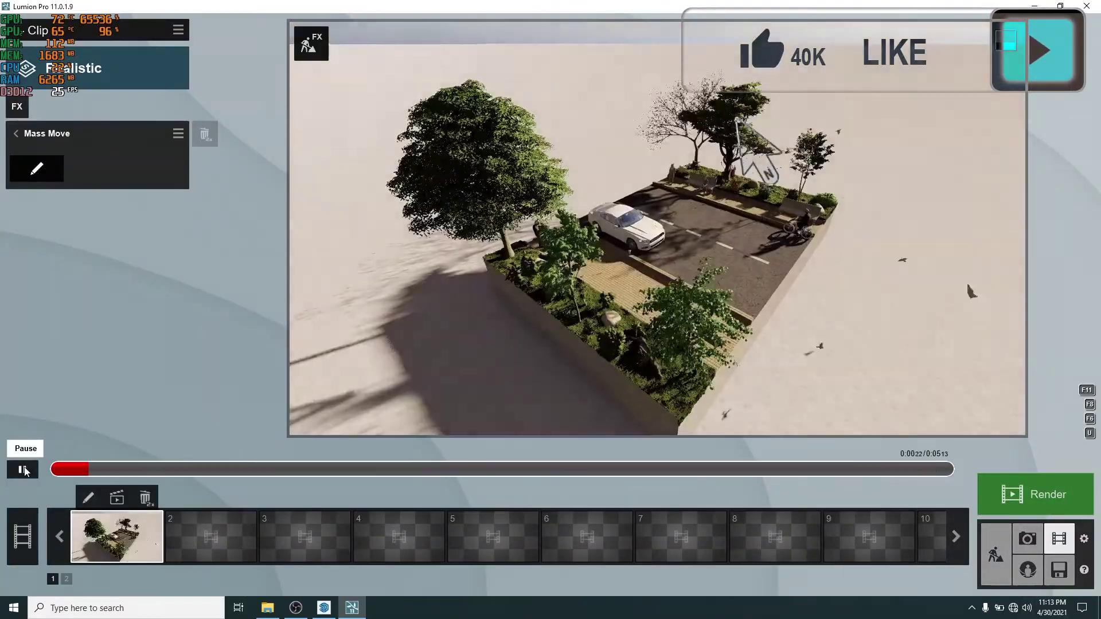
pyautogui.click(25, 471)
pyautogui.click(996, 559)
pyautogui.click(1056, 546)
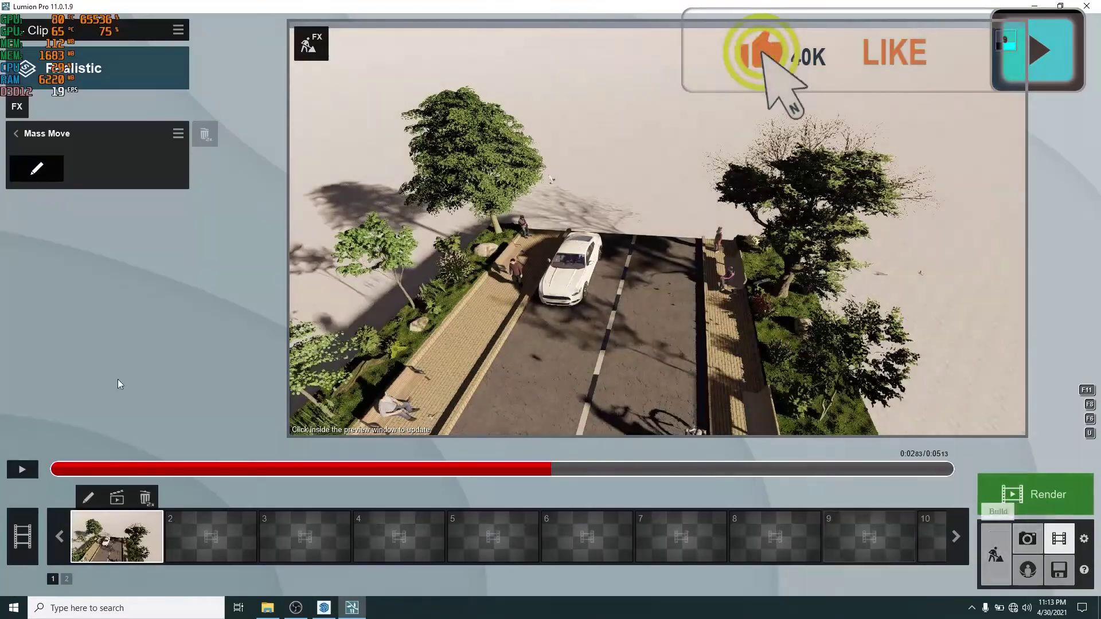
pyautogui.click(36, 168)
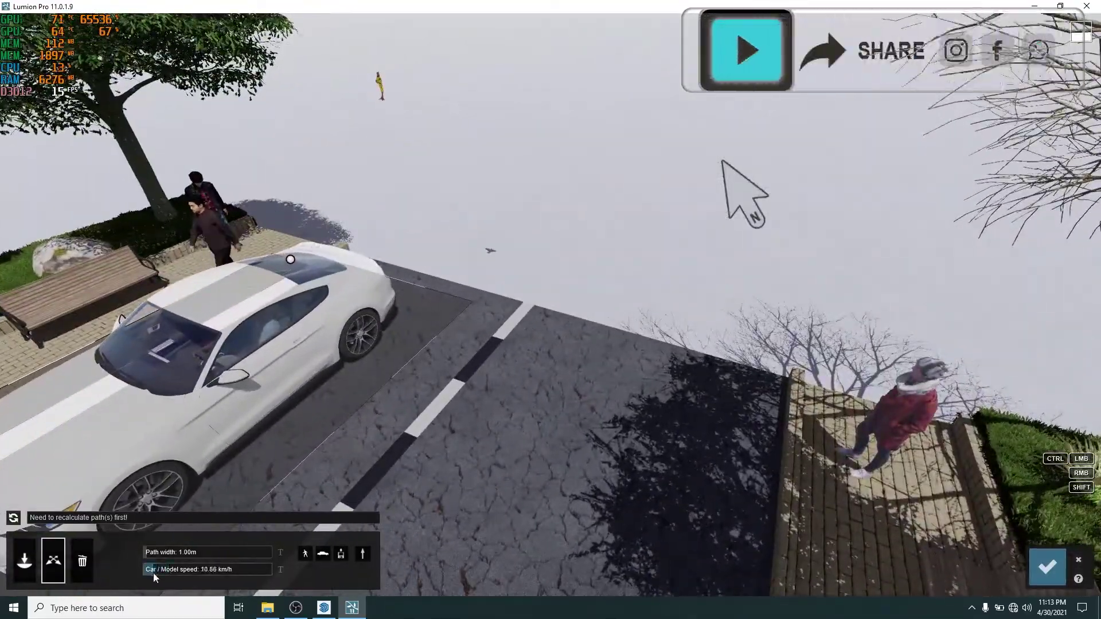
pyautogui.click(1038, 566)
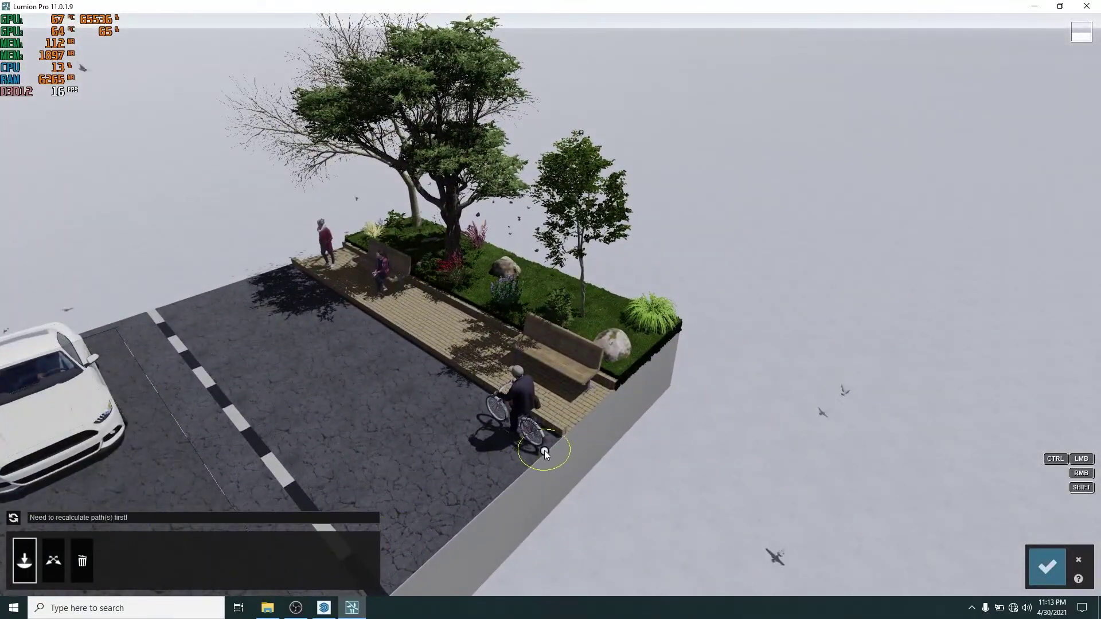
# Step: Add a 1.36 m-wide movement path for the cyclist along the road
pyautogui.click(535, 445)
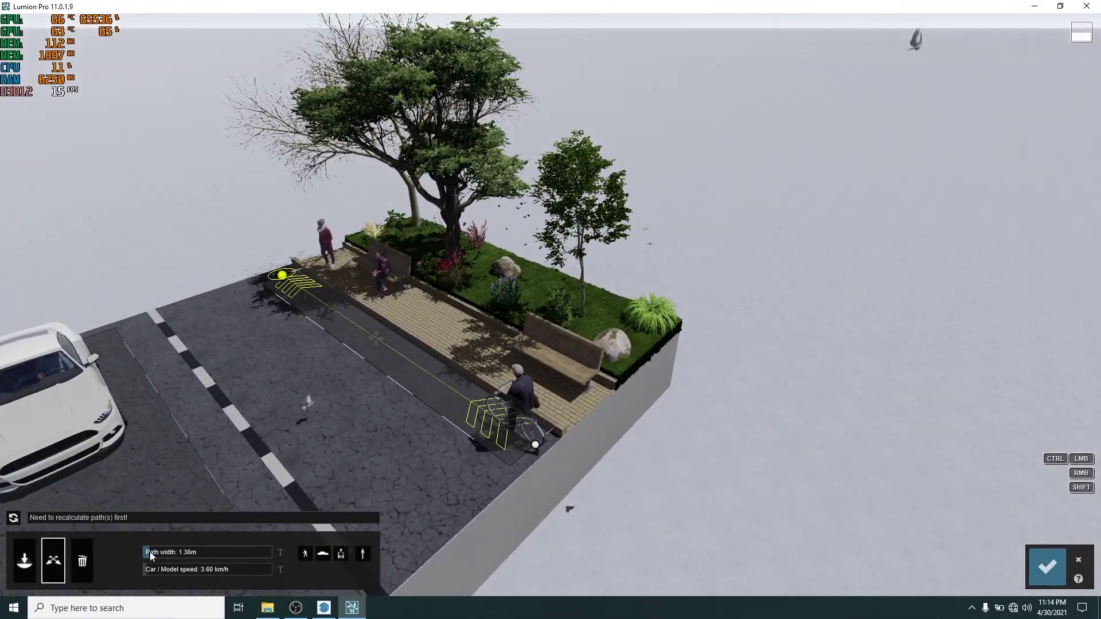
pyautogui.moveTo(535, 444); pyautogui.dragTo(543, 451)
pyautogui.click(1060, 583)
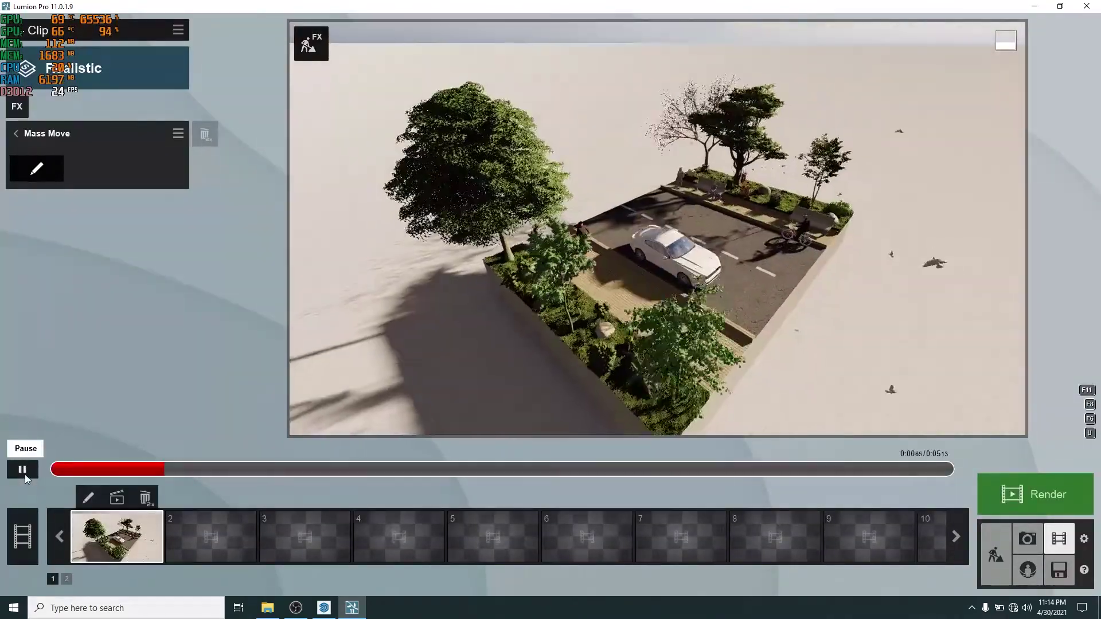
# Step: Set the clip's Exposure effect to 0.3
pyautogui.click(23, 470)
pyautogui.click(15, 133)
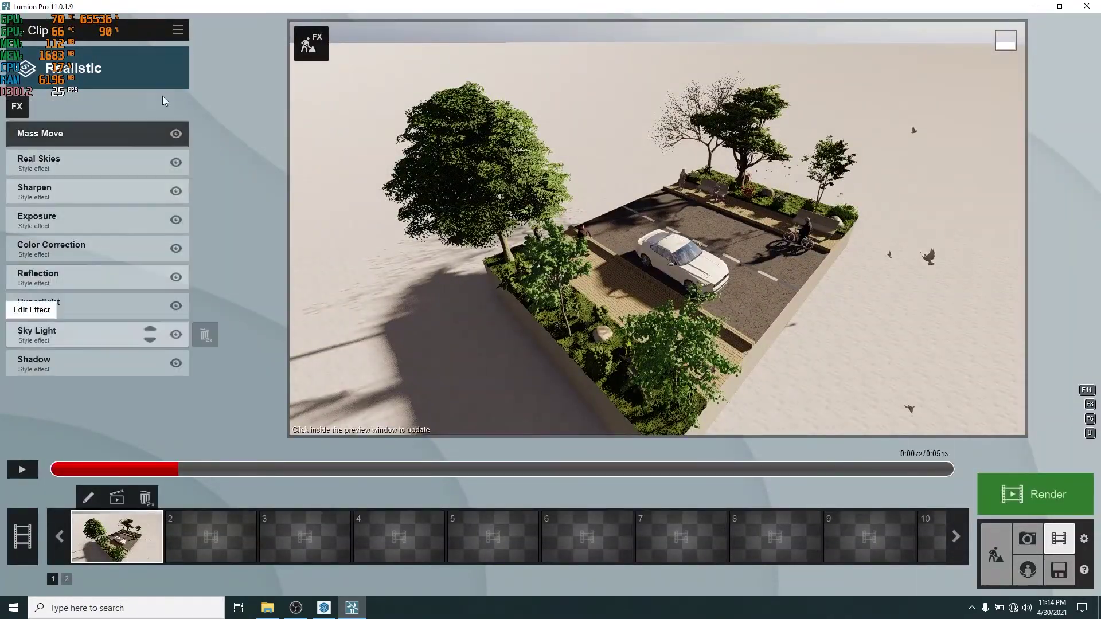
pyautogui.click(34, 220)
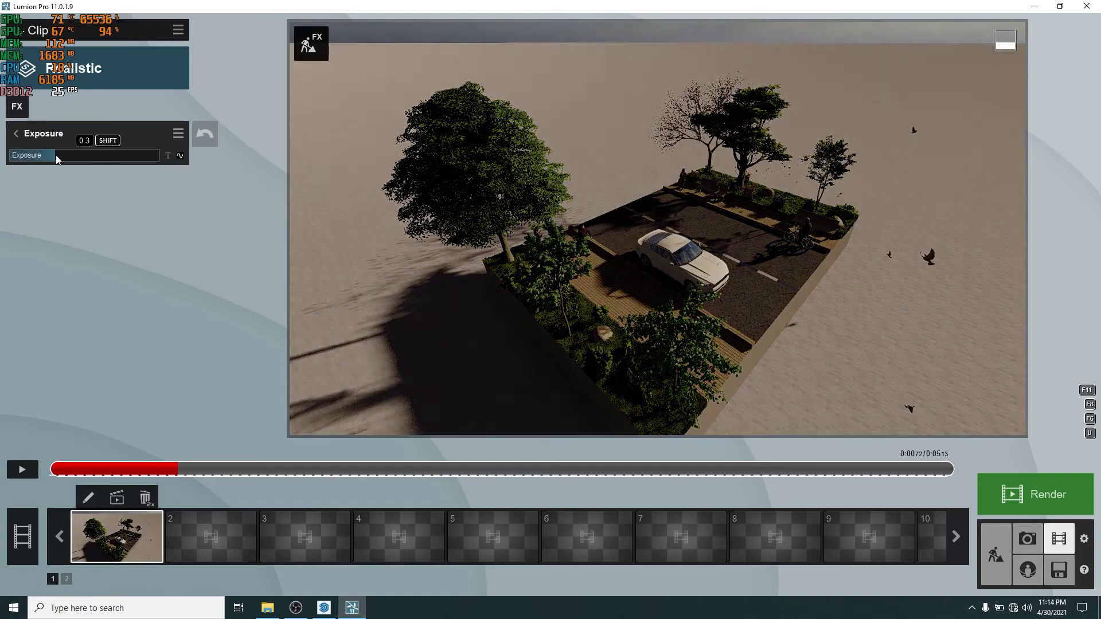
pyautogui.moveTo(54, 161); pyautogui.dragTo(90, 158)
pyautogui.click(26, 136)
# Step: Add a Wind weather effect, browse the Advanced and Artistic 2 effects, and replay the clip
pyautogui.click(17, 107)
pyautogui.click(351, 247)
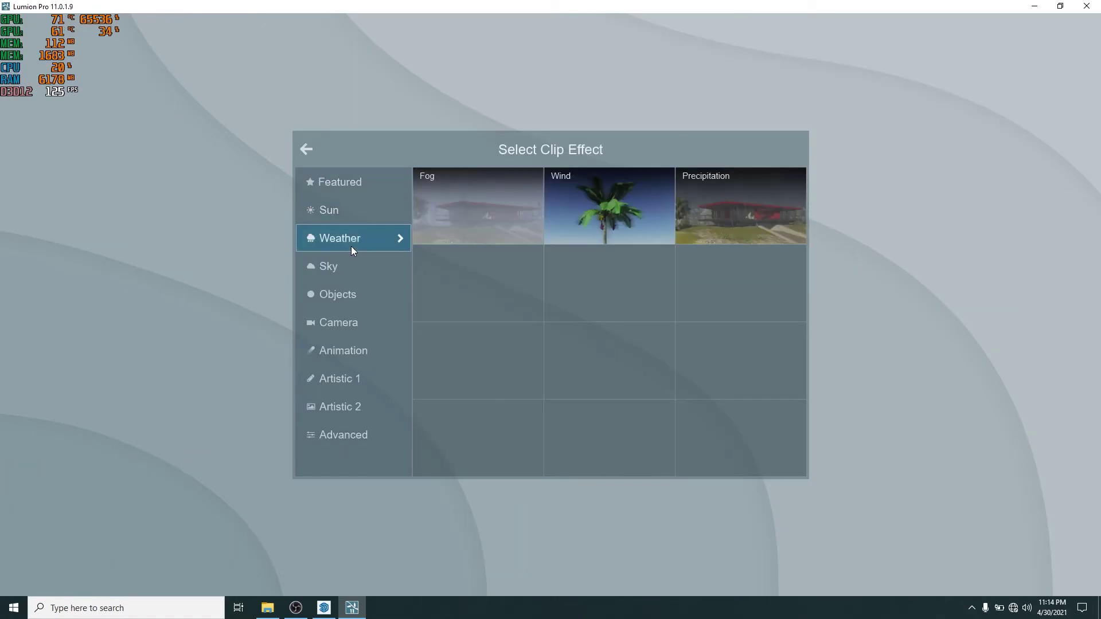
pyautogui.click(608, 207)
pyautogui.click(16, 133)
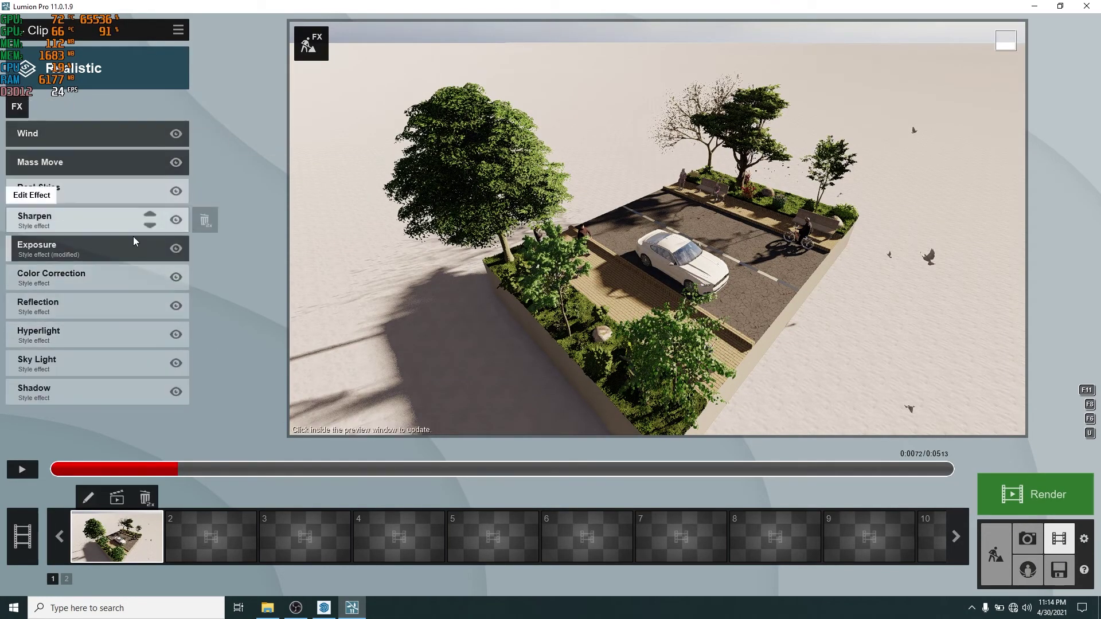
pyautogui.click(17, 107)
pyautogui.click(349, 427)
pyautogui.click(352, 405)
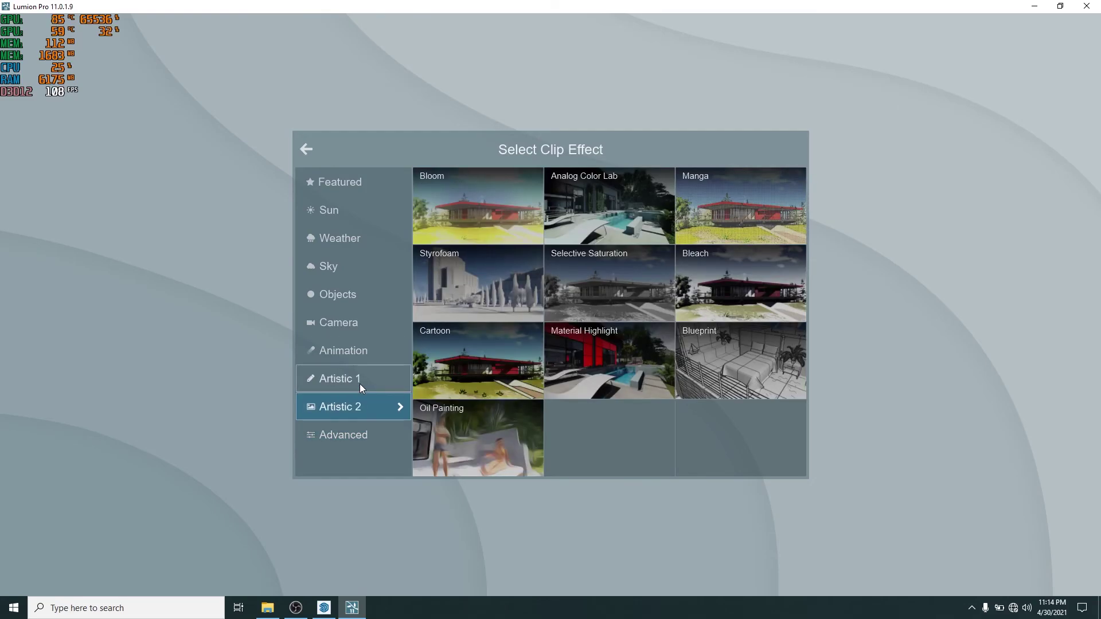
pyautogui.click(274, 183)
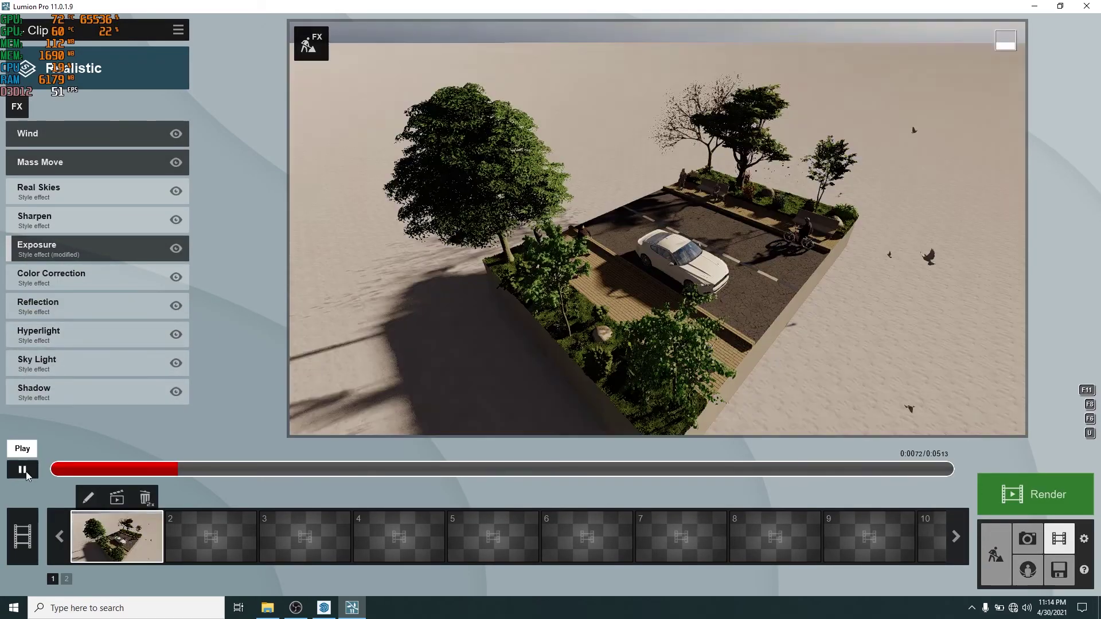
pyautogui.click(23, 470)
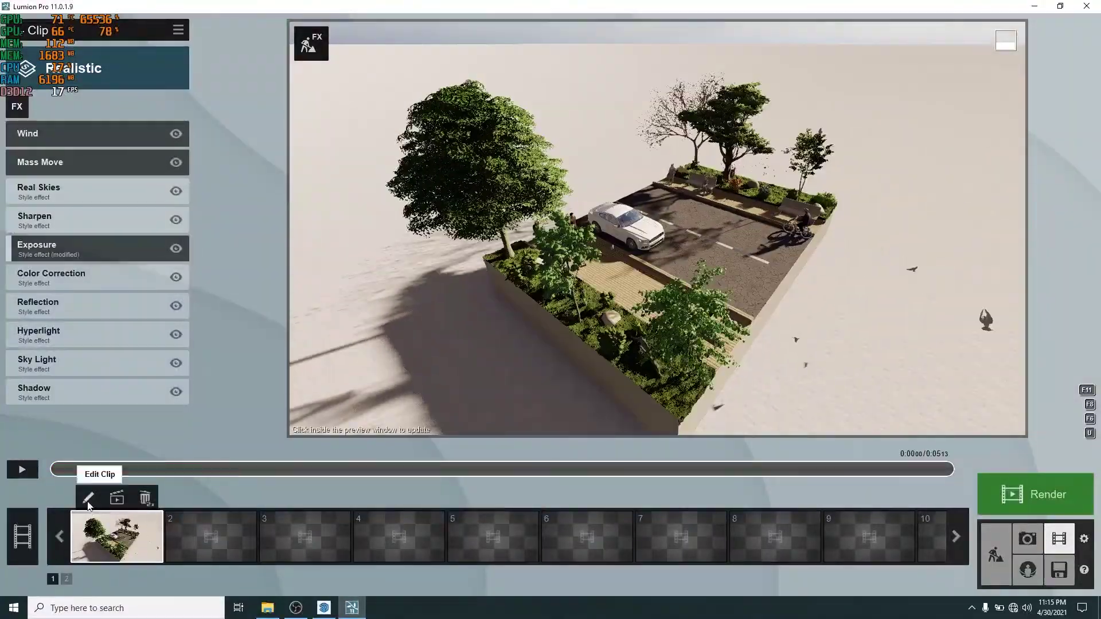
# Step: Update the first keyframe's view and the second keyframe's focal length, then review the clip
pyautogui.click(87, 498)
pyautogui.click(361, 542)
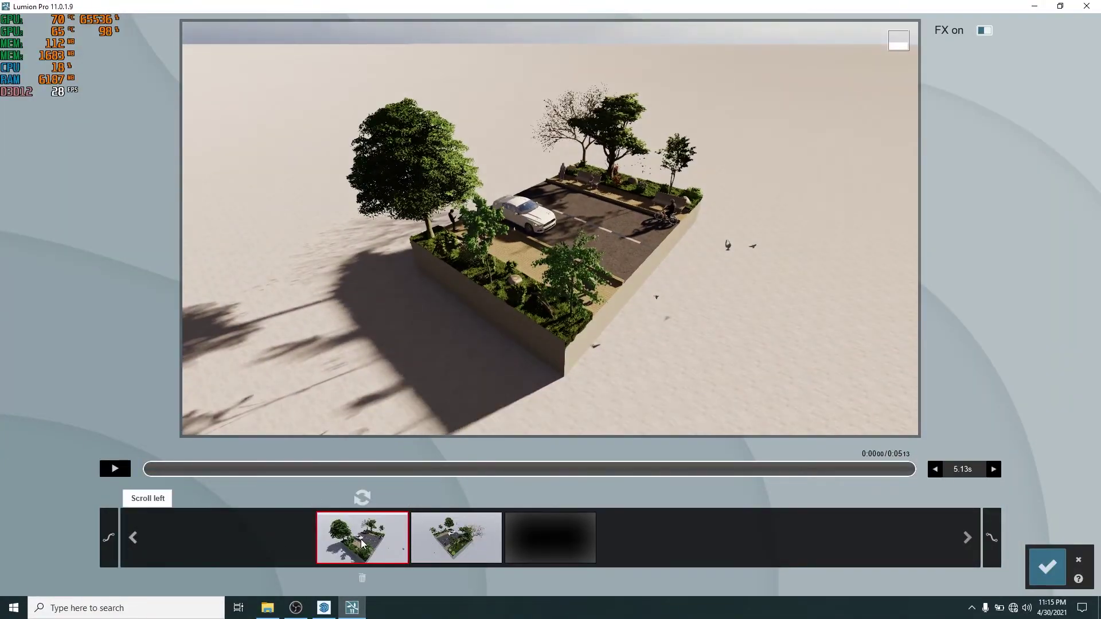
pyautogui.click(362, 498)
pyautogui.click(115, 470)
pyautogui.click(455, 531)
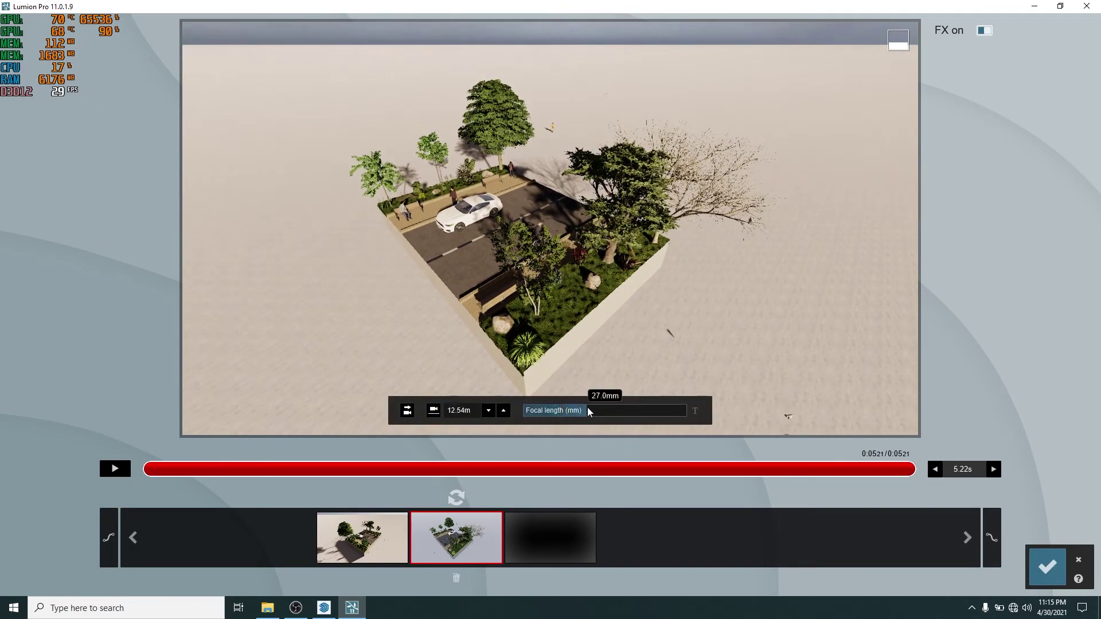
pyautogui.moveTo(589, 411); pyautogui.dragTo(586, 413)
pyautogui.click(362, 538)
pyautogui.click(117, 471)
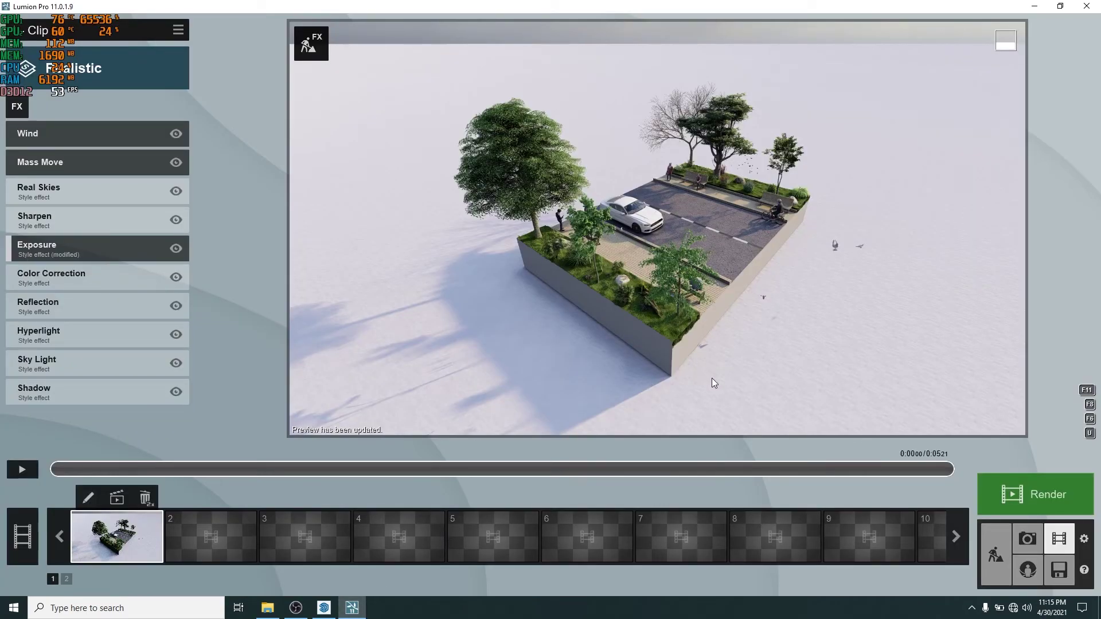
pyautogui.click(1035, 494)
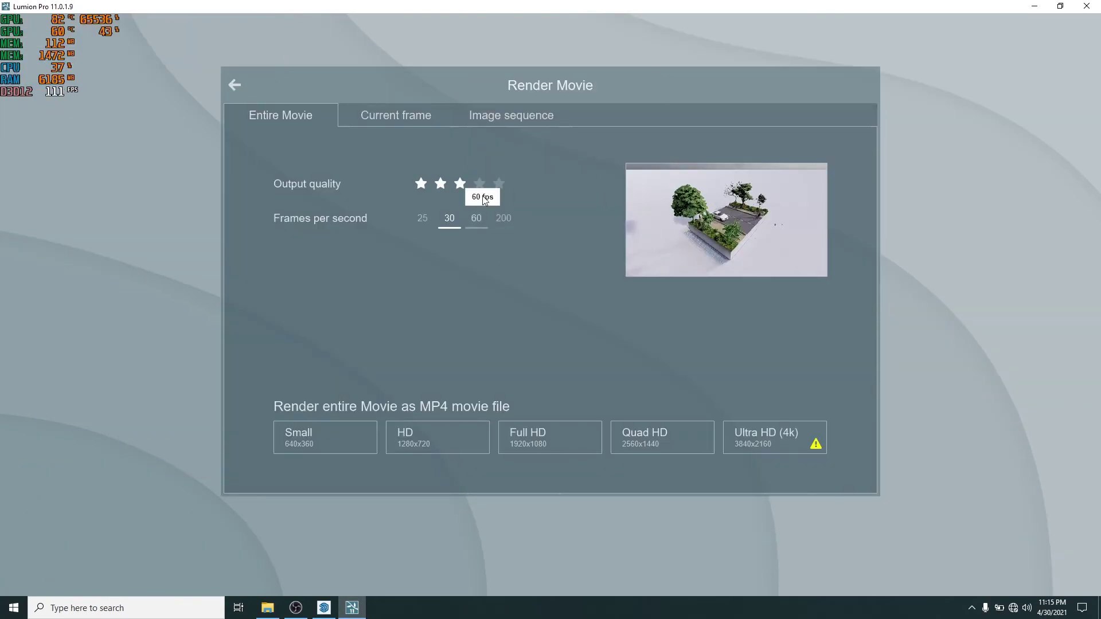
# Step: Start a Full HD 1920x1080 MP4 render of the movie, then cancel it and dismiss the notice
pyautogui.click(558, 434)
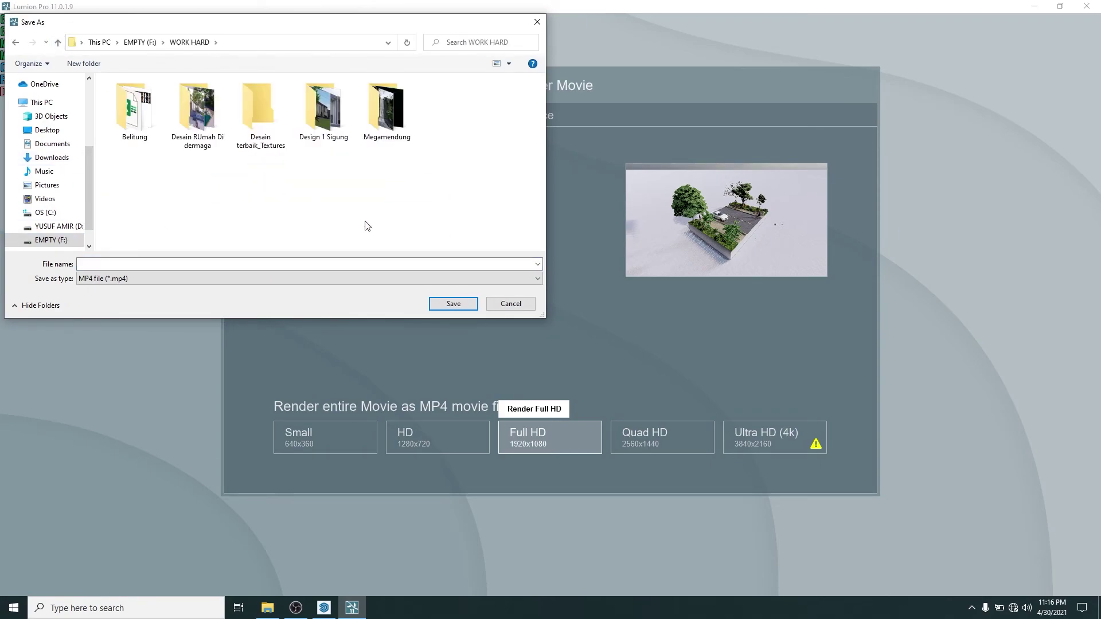
pyautogui.write('Jalan R')
pyautogui.click(444, 306)
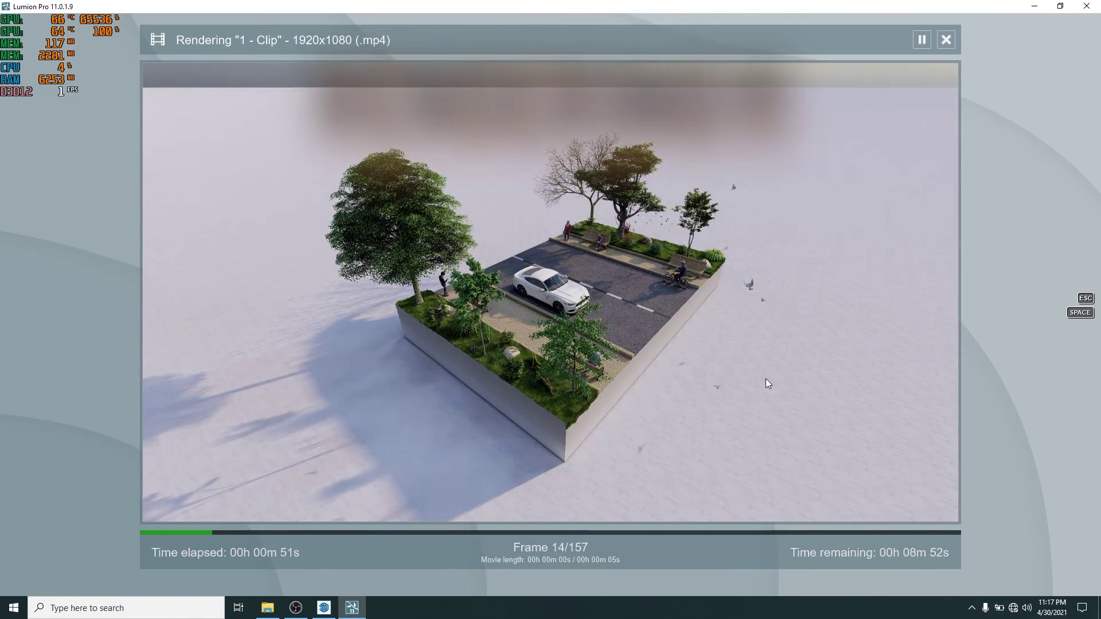
pyautogui.press('Escape')
pyautogui.click(909, 501)
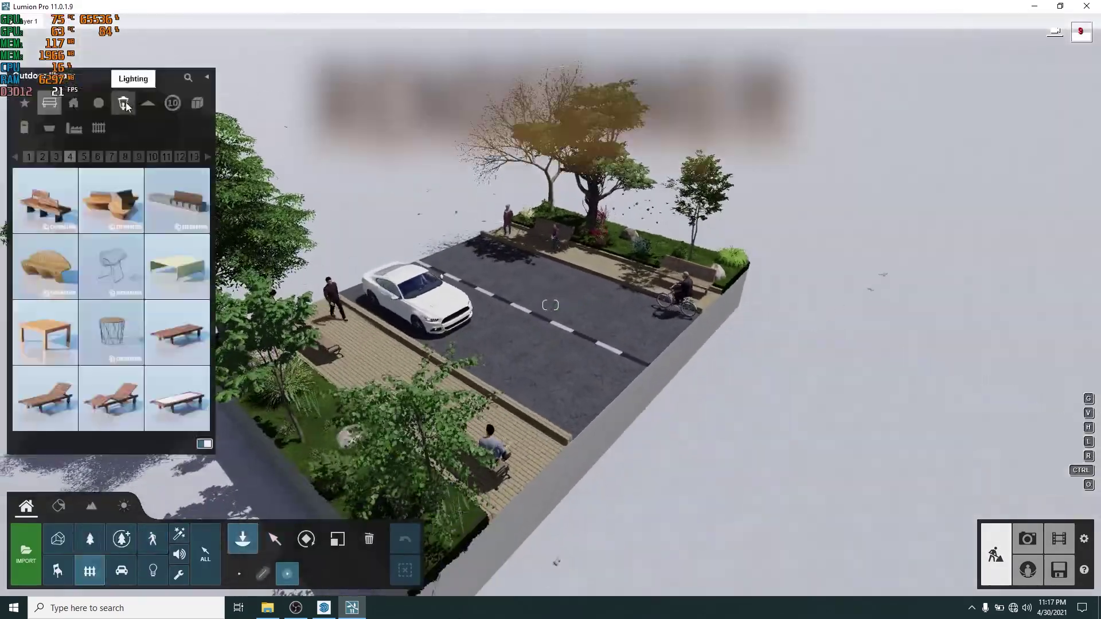